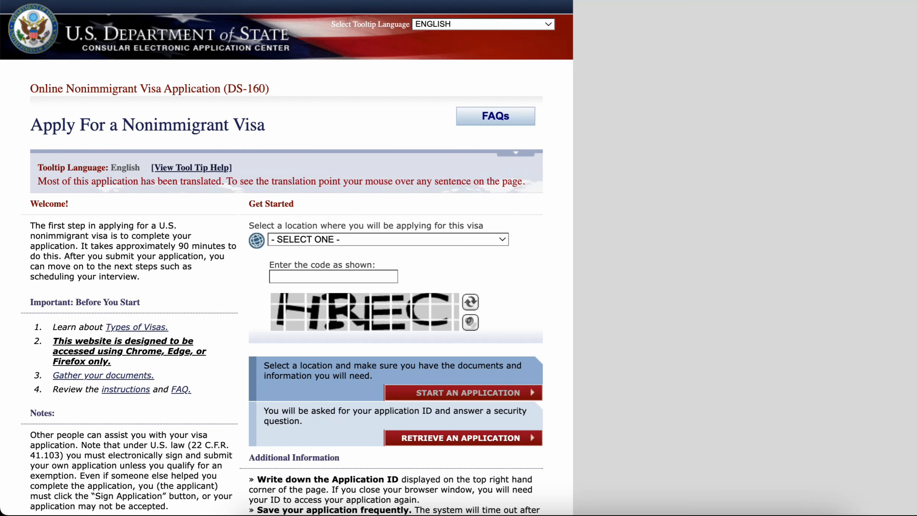
- Choose GHANA, ACCRA as the location where the visa will be applied for
left_click(388, 240)
key("g")
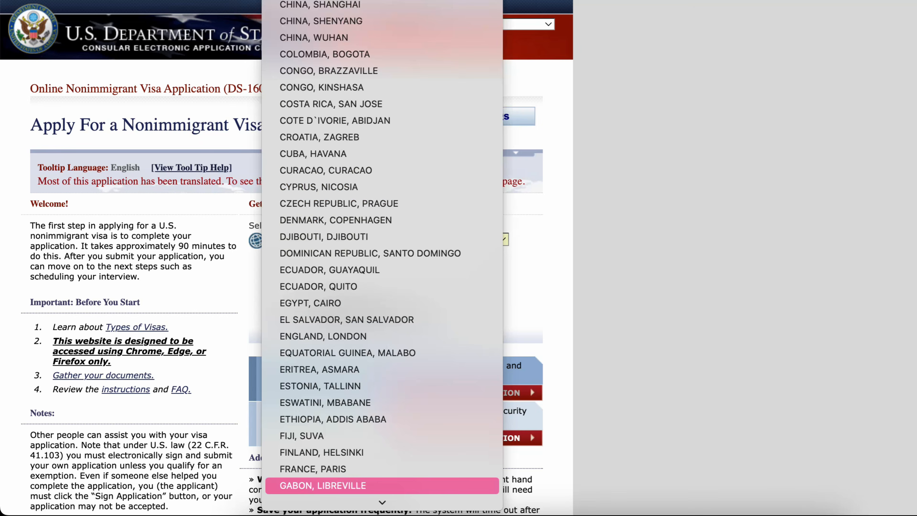
key("h")
key("Return")
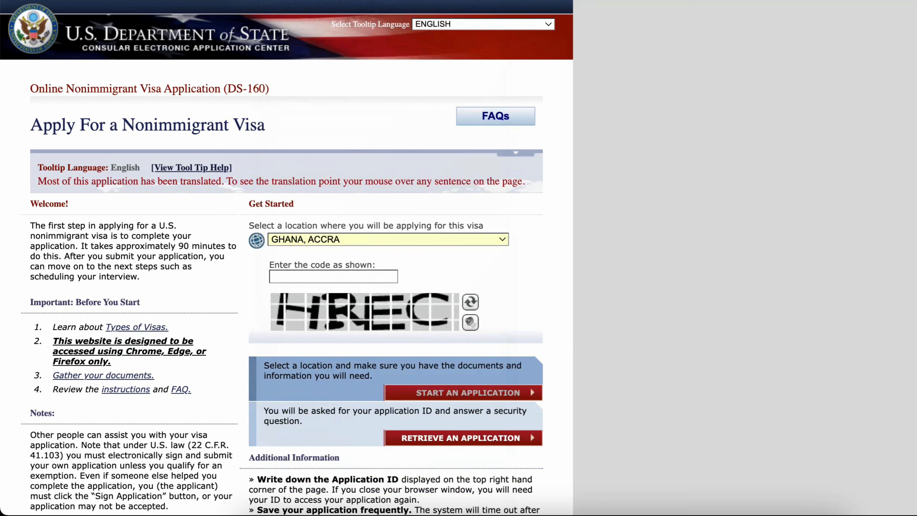
- Enter the verification code shown in the image into the code field
left_click(272, 280)
type("AA")
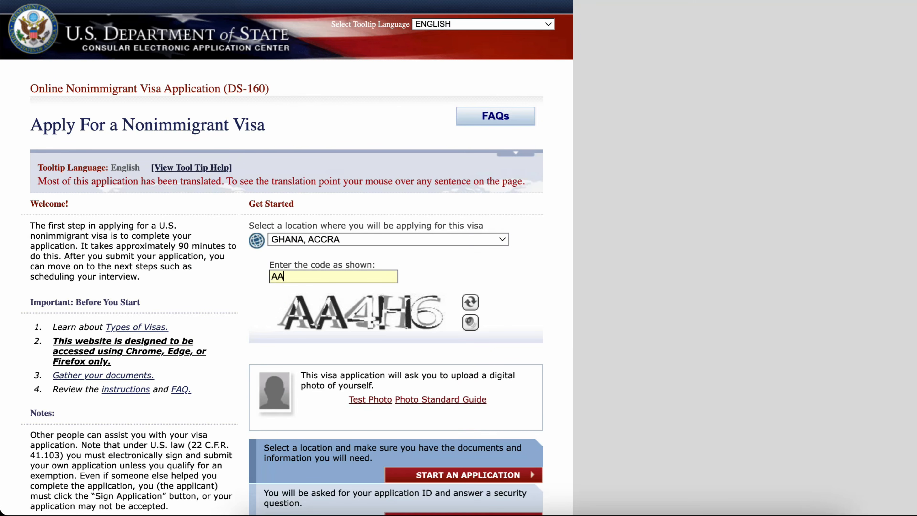
type("4H")
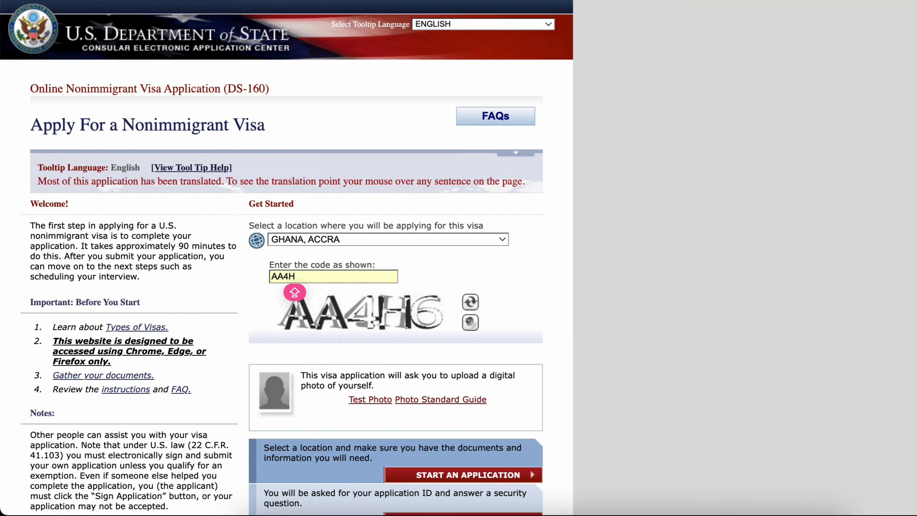
type("6")
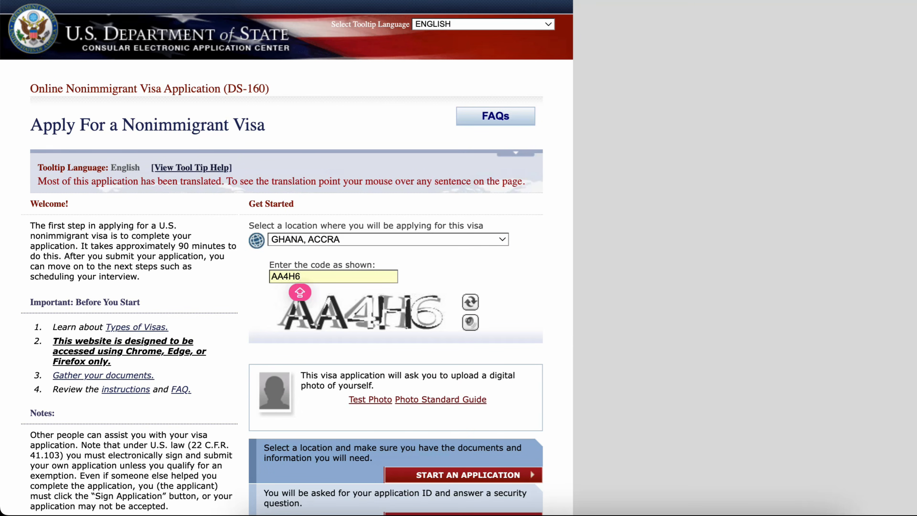
- Start a new visa application
scroll(287, 258, "down", 3)
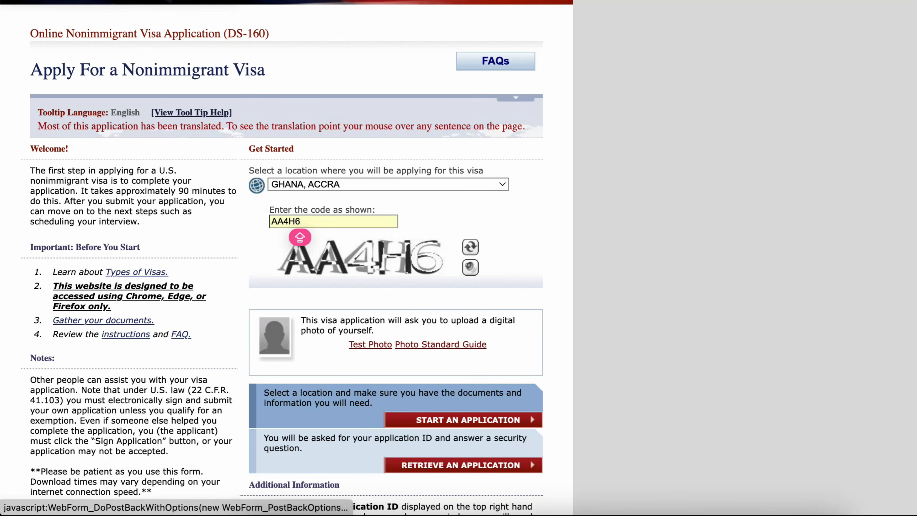
scroll(286, 258, "down", 3)
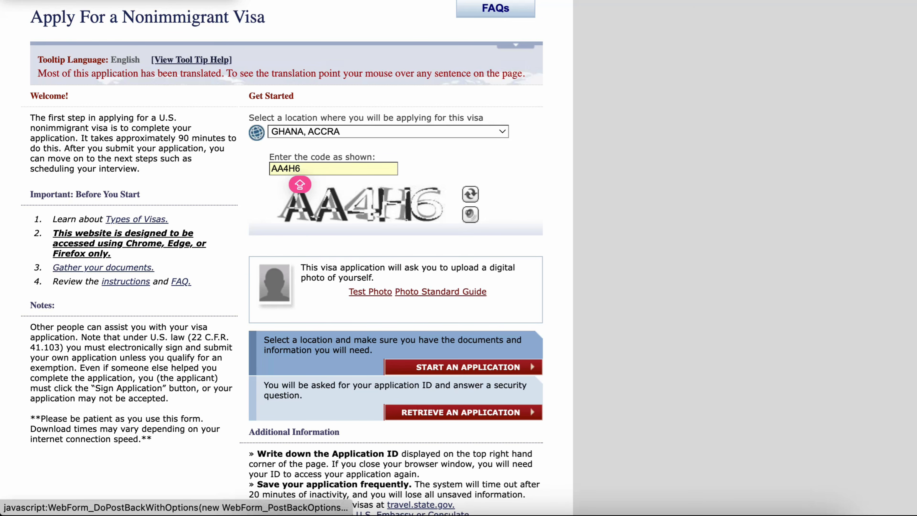
scroll(282, 258, "up", 2)
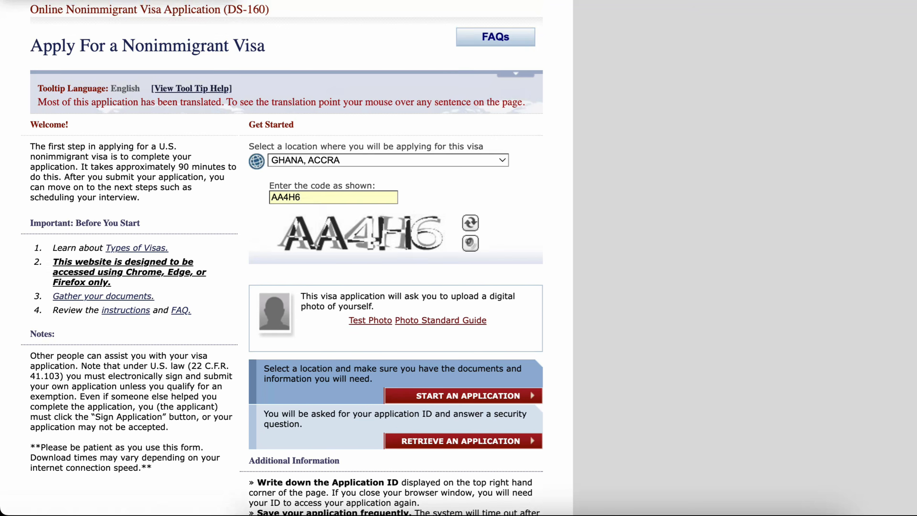
left_click(468, 396)
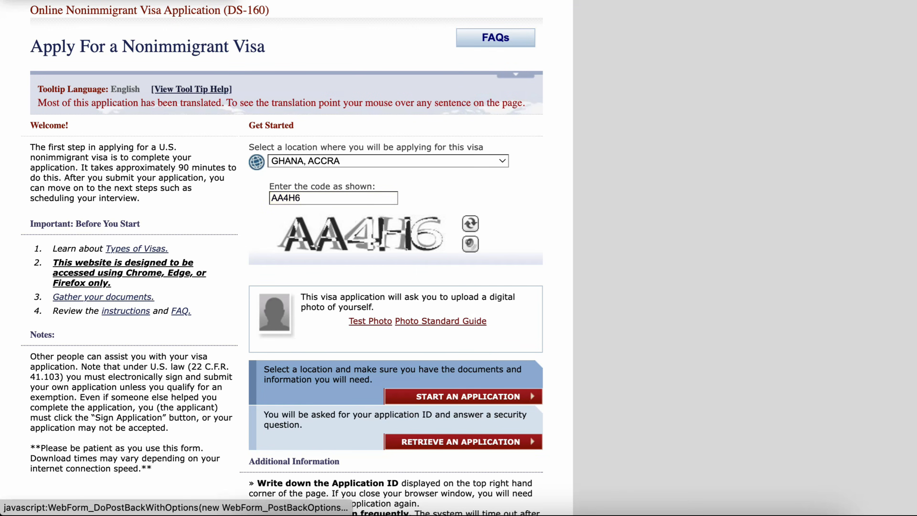
- Accept the Computer Fraud and Abuse Act notice by ticking I AGREE
scroll(287, 258, "down", 7)
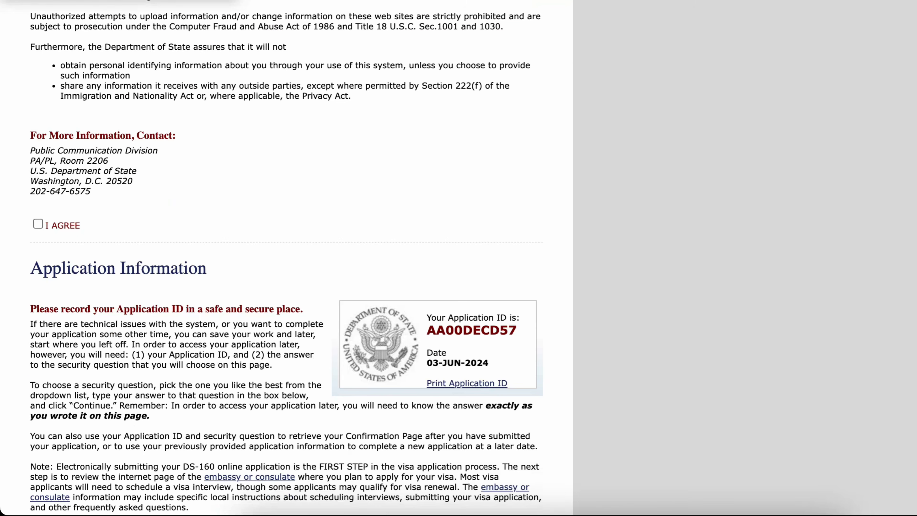
left_click(38, 223)
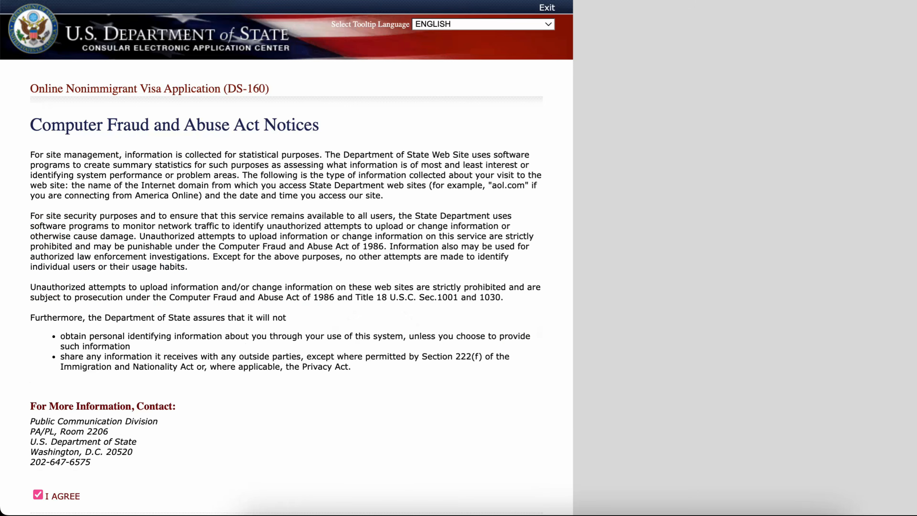
- Choose the security question 'IN WHAT CITY OR TOWN WAS YOUR FIRST JOB?'
scroll(286, 258, "down", 13)
left_click(286, 354)
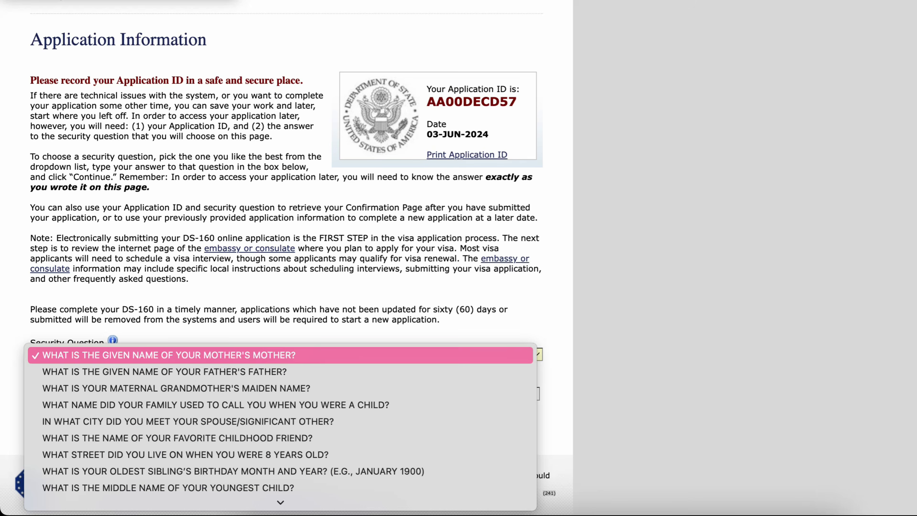
key("Down")
key("Down")
key("Down")
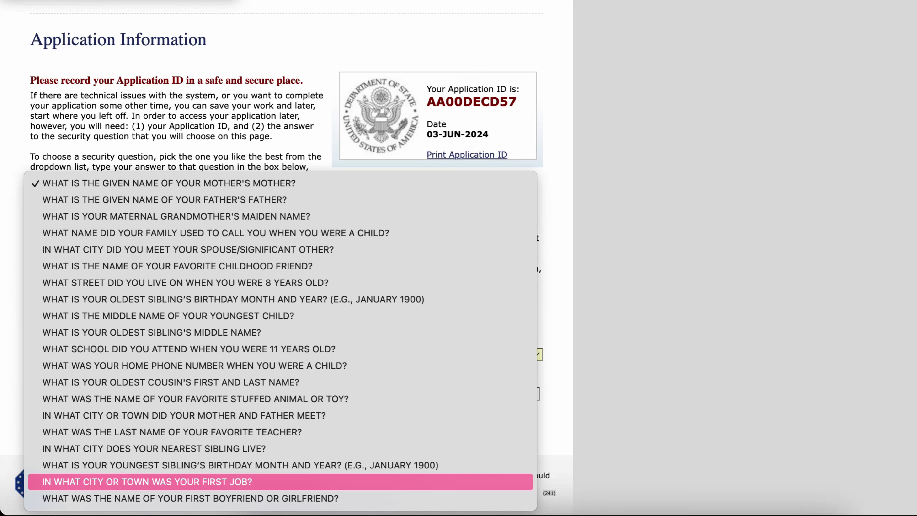
key("Return")
- Enter the answer to the security question
key("Tab")
type("CA")
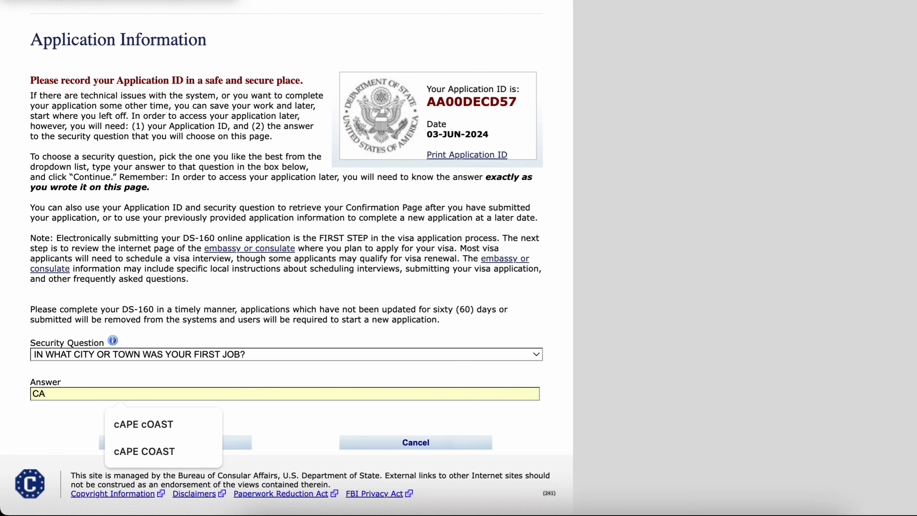
type("PE")
key("Tab")
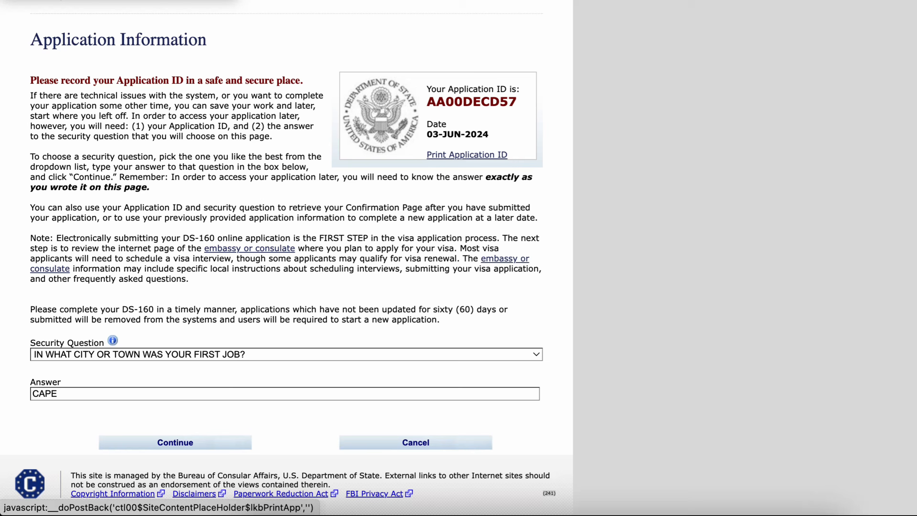
- Save the Application ID page as a PDF through the print dialog
left_click(466, 154)
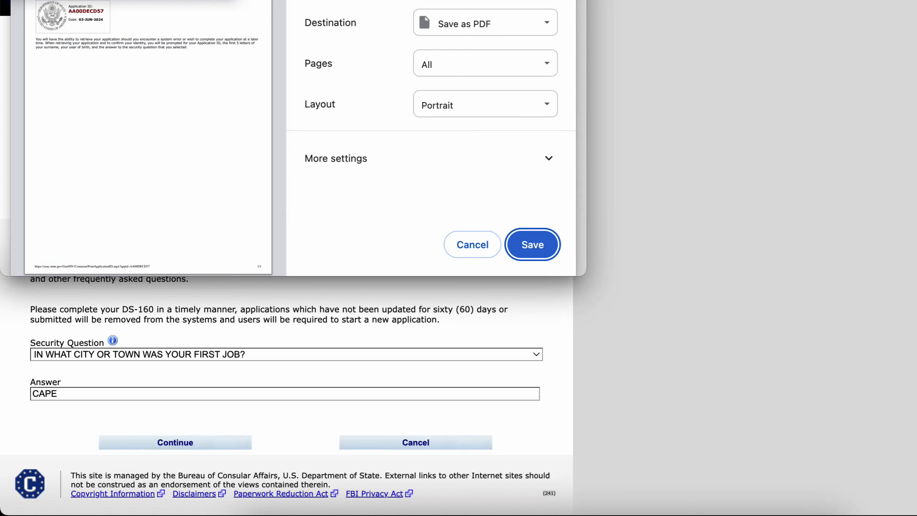
left_click(533, 244)
left_click_drag(517, 102, 427, 102)
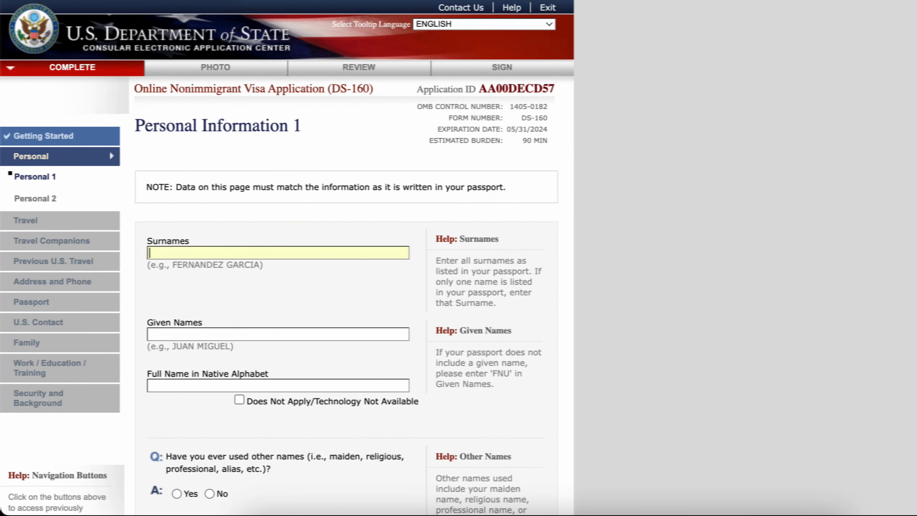
- Fill in the applicant's surname and given names using the browser's autofill suggestions
type("GU")
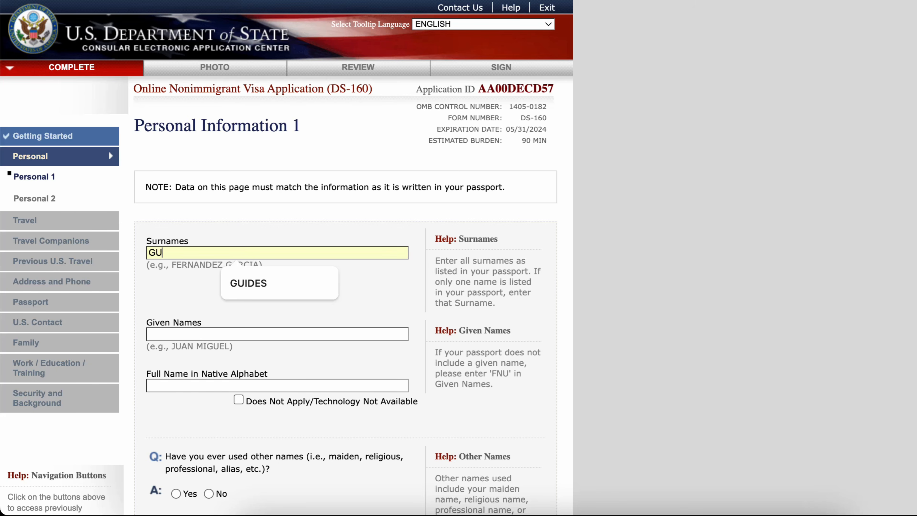
key("Down")
key("Return")
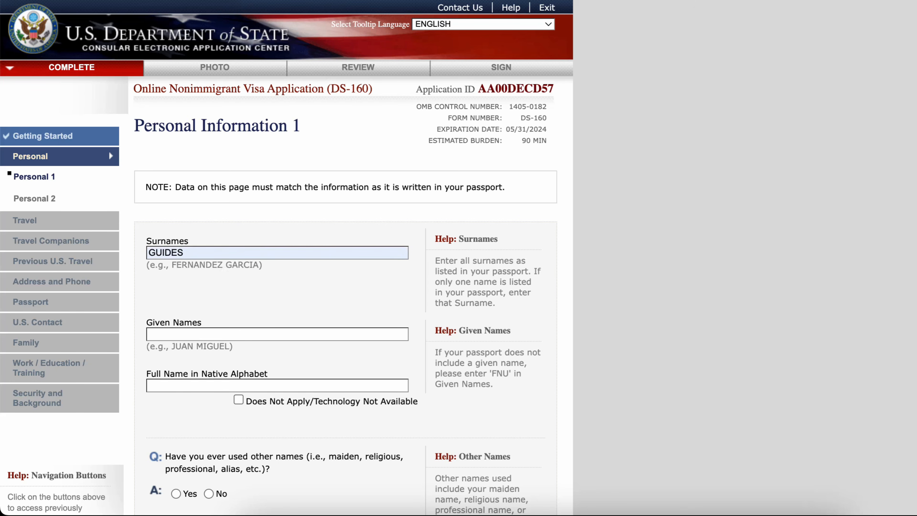
key("Tab")
key("Down")
key("Return")
- Mark the full name in native alphabet as Does Not Apply
scroll(286, 258, "down", 5)
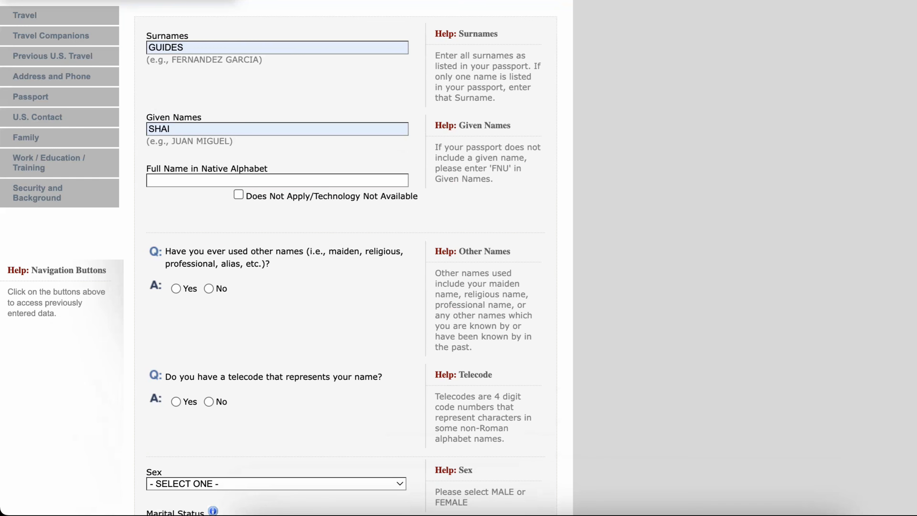
key("Tab")
key("Tab")
key("space")
- Answer No to the other names question and the telecode question
scroll(285, 258, "down", 2)
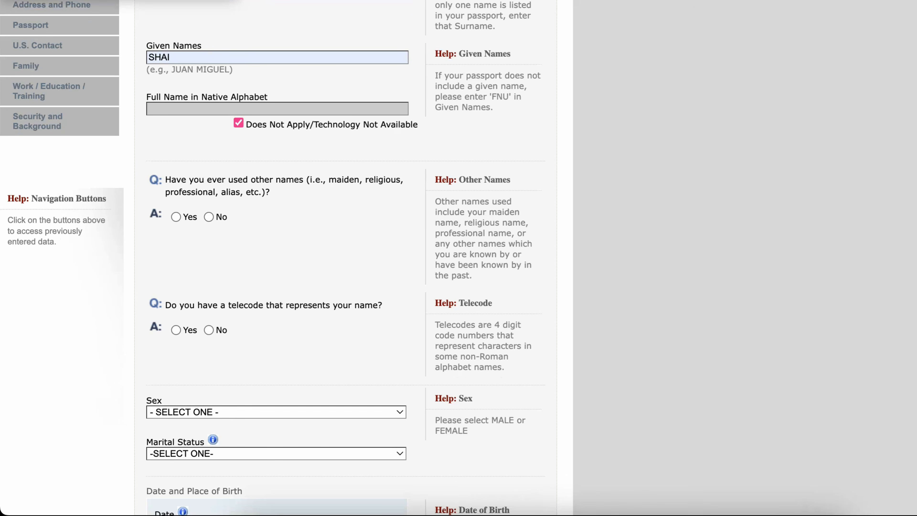
key("Tab")
key("space")
scroll(285, 258, "down", 6)
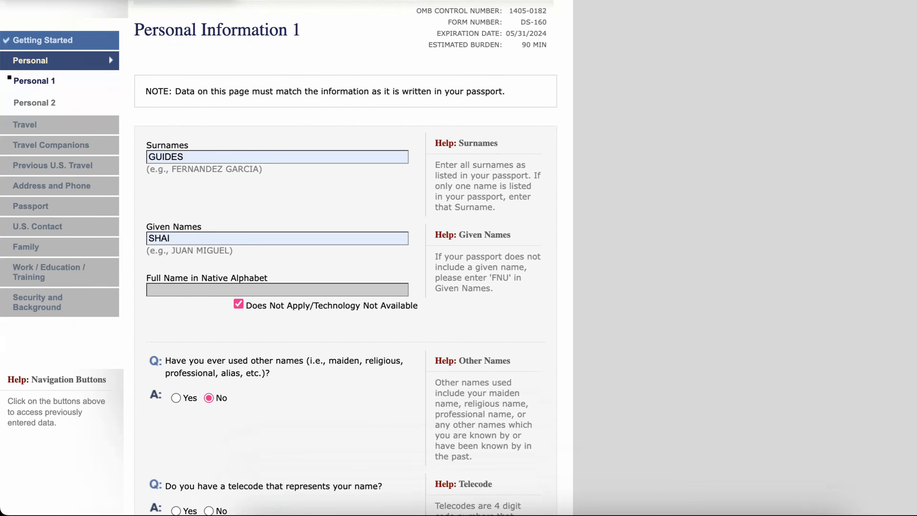
scroll(285, 258, "down", 3)
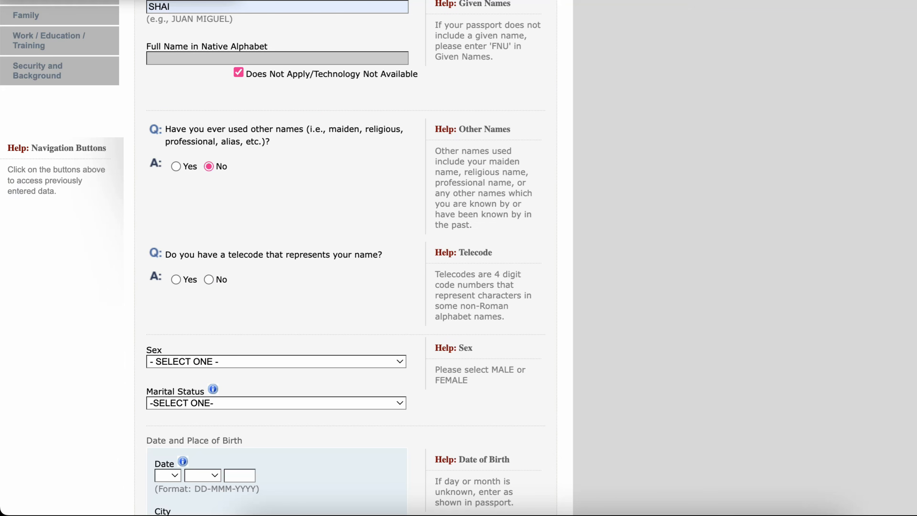
key("space")
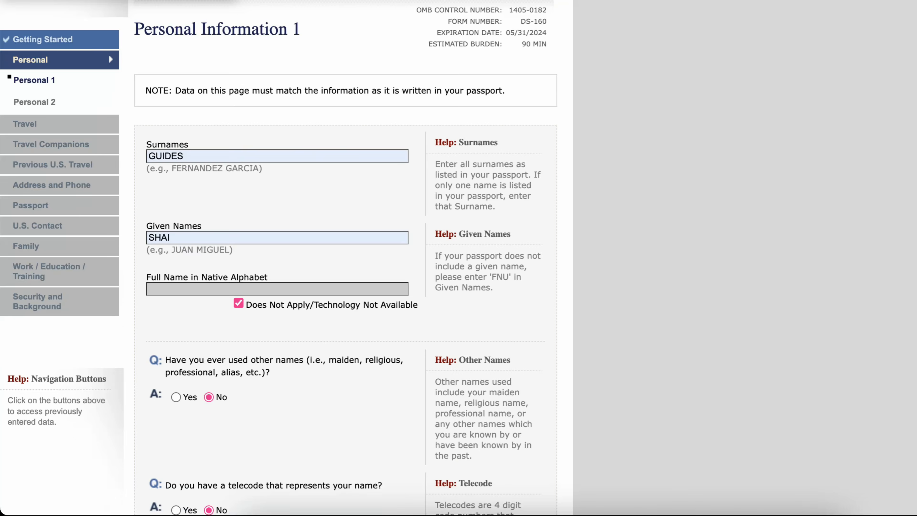
- Set sex to MALE and marital status to SINGLE
scroll(285, 258, "down", 4)
scroll(285, 258, "down", 5)
key("space")
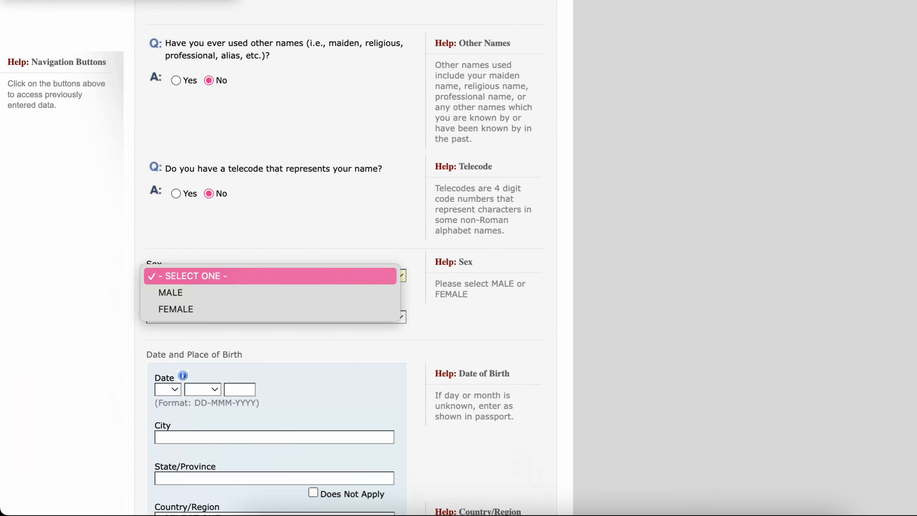
key("Down")
key("Return")
key("Tab")
key("space")
key("s")
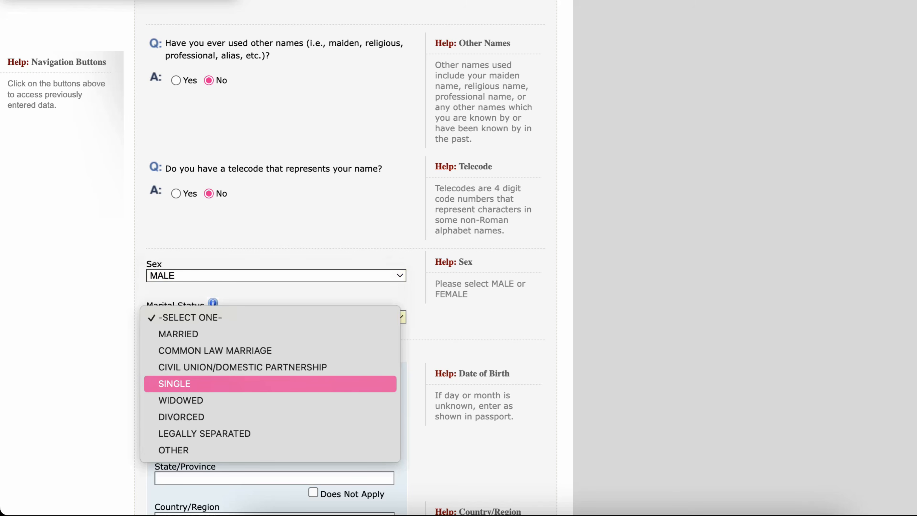
key("Return")
- Enter the applicant's date of birth: day, month and year
scroll(278, 289, "down", 1)
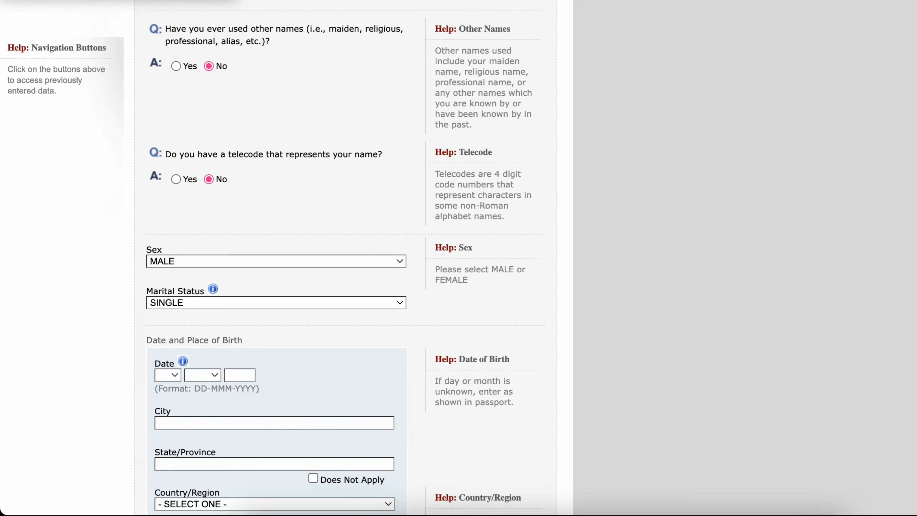
scroll(278, 258, "down", 5)
key("Tab")
key("space")
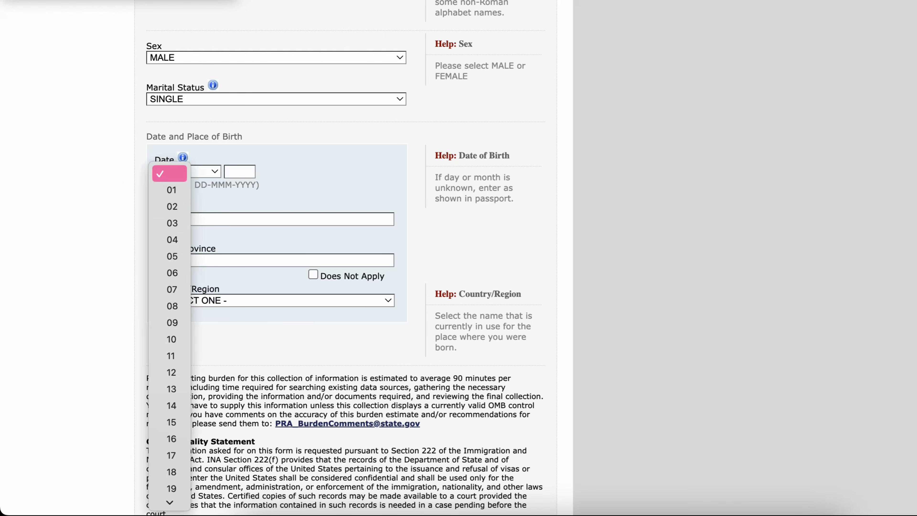
key("Down")
key("Down")
key("Down")
key("Up")
key("Up")
key("Return")
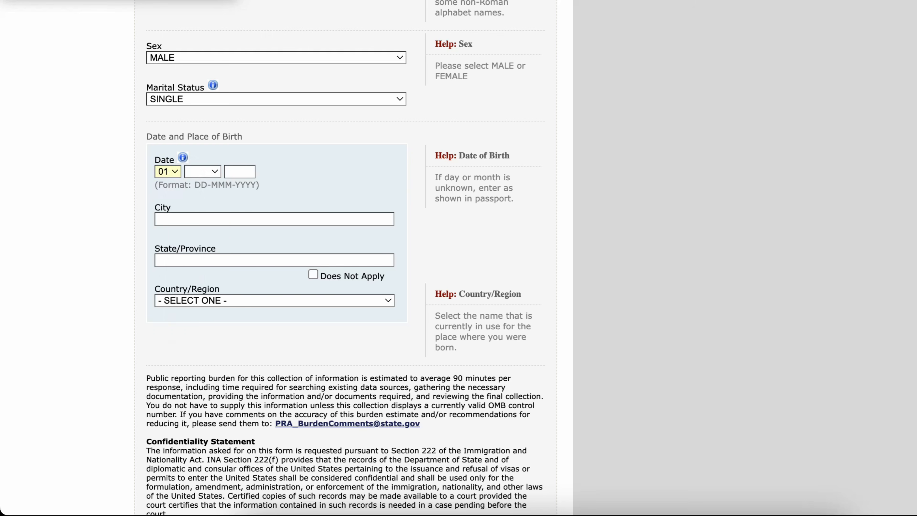
key("Tab")
key("space")
key("Down")
key("Down")
key("Up")
key("Return")
key("Tab")
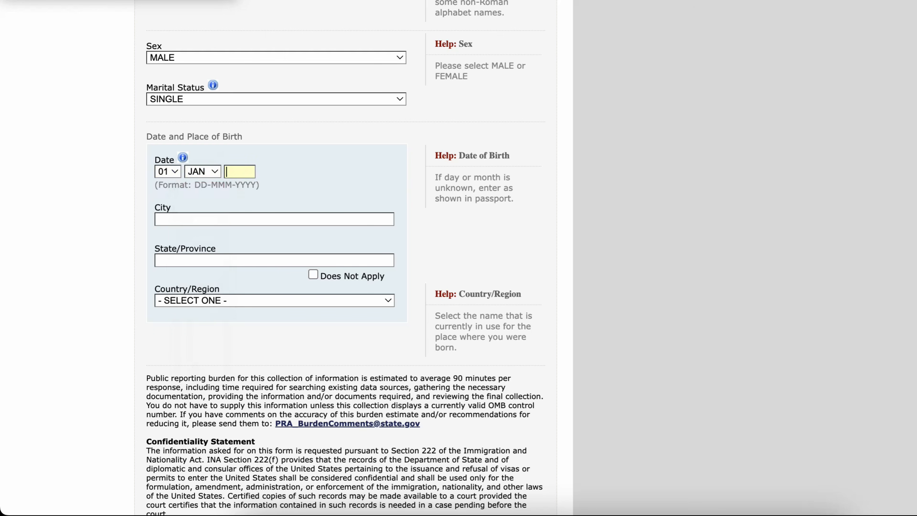
key("Down")
key("Return")
- Fill in the city of birth and mark the birth state/province as Does Not Apply
key("Tab")
key("Down")
key("Return")
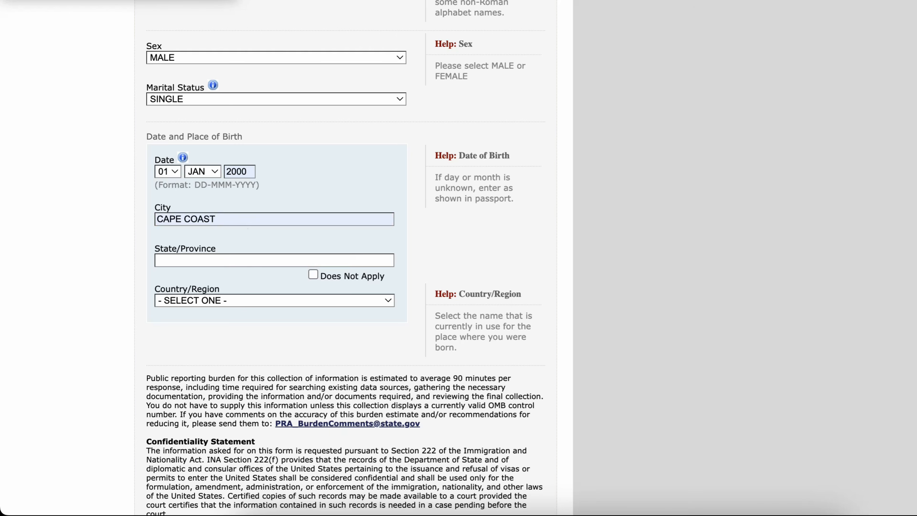
key("Tab")
key("Tab")
key("space")
- Set the country/region of birth to GHANA
key("Tab")
key("space")
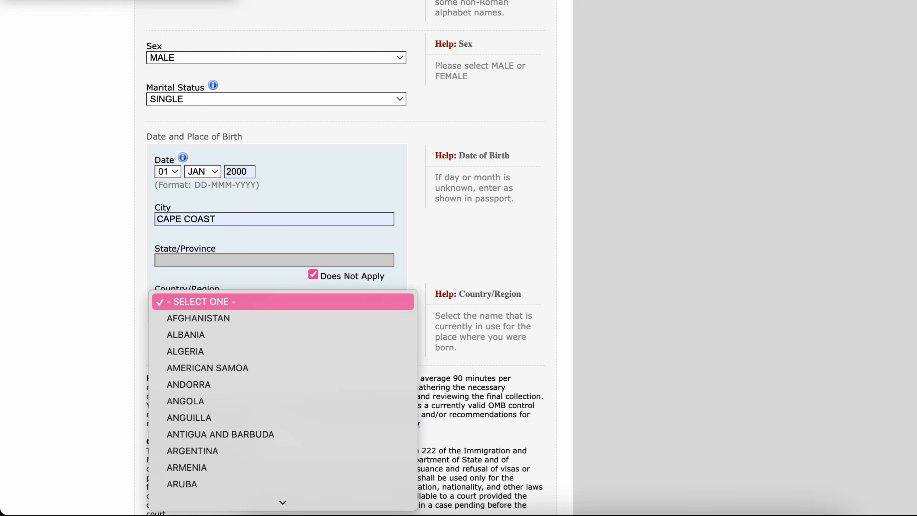
type("gh")
key("Return")
scroll(287, 258, "down", 5)
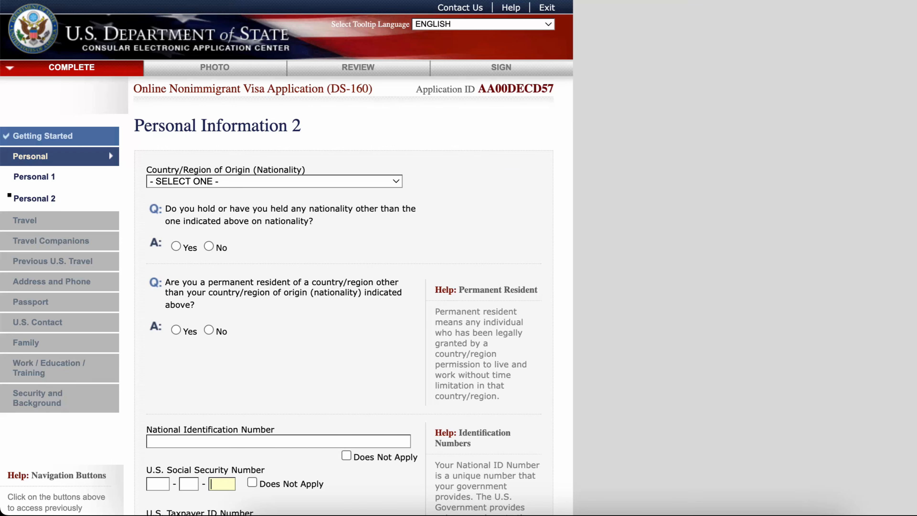
- Set nationality to GHANA and answer No to holding another nationality and to permanent residency elsewhere
left_click(275, 181)
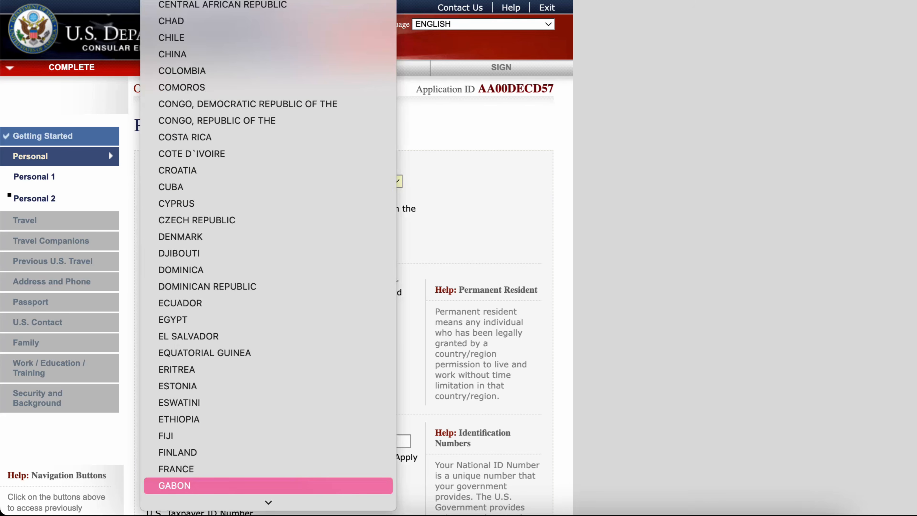
left_click(179, 485)
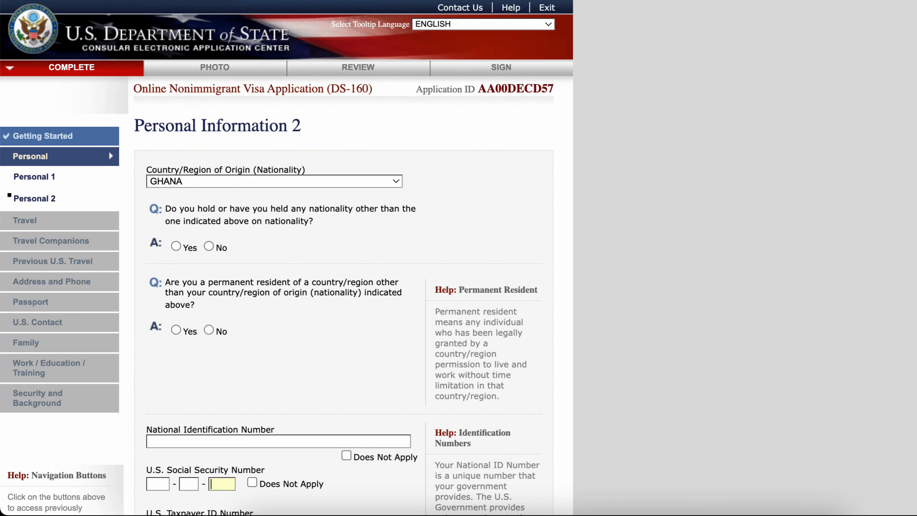
left_click(208, 246)
left_click(209, 330)
scroll(285, 258, "down", 5)
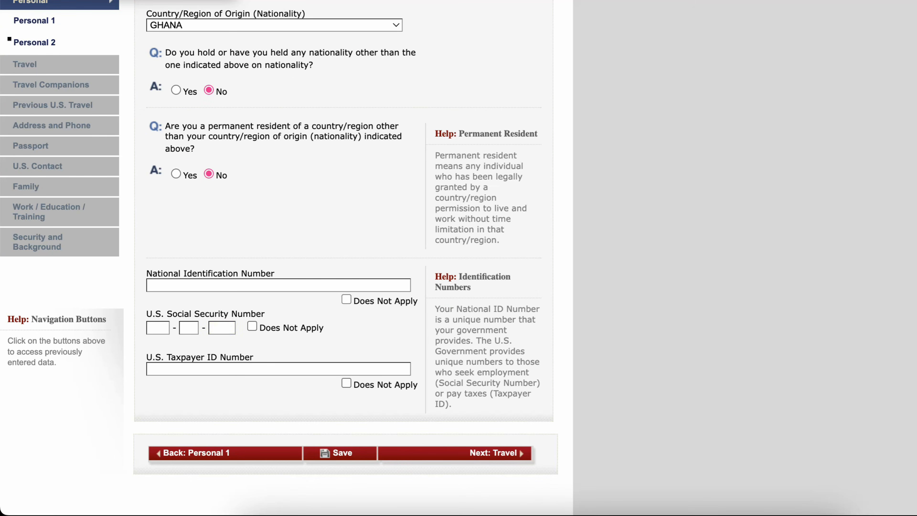
- Mark the National Identification Number, U.S. Social Security Number and U.S. Taxpayer ID Number as Does Not Apply
left_click(346, 299)
scroll(285, 253, "down", 3)
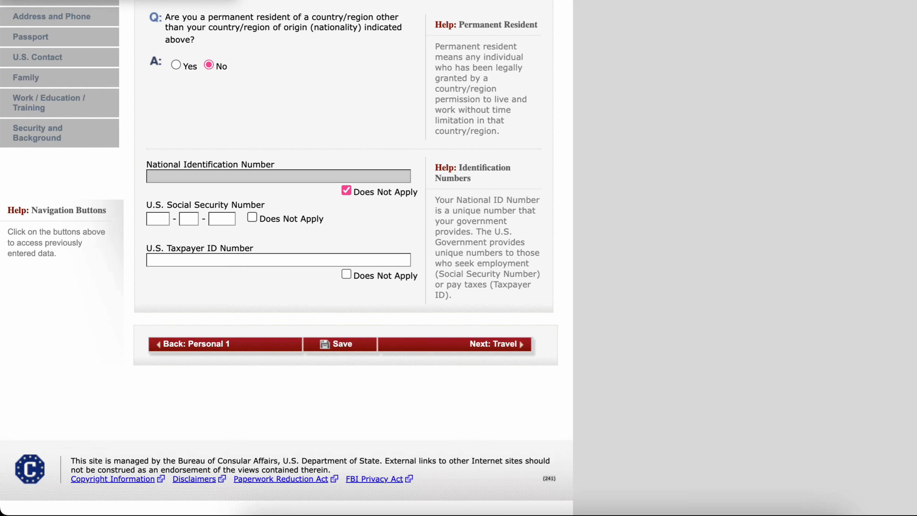
left_click(252, 217)
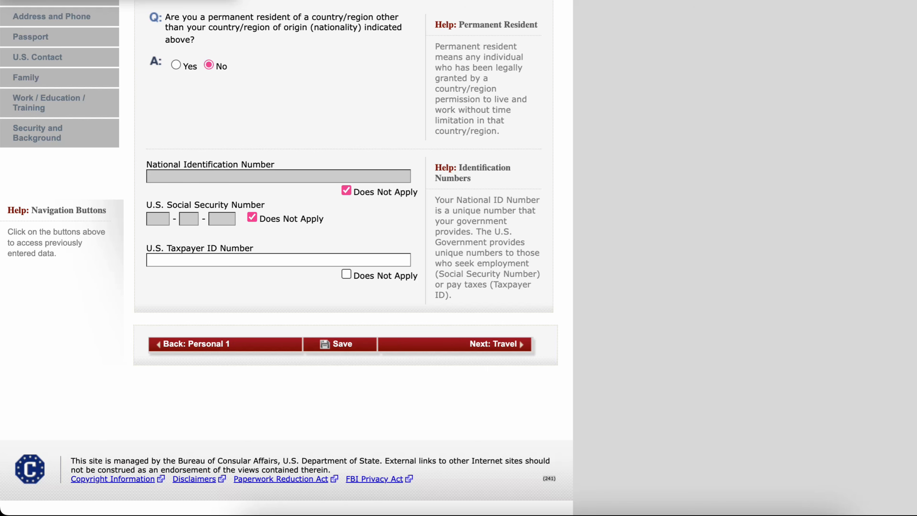
left_click(346, 274)
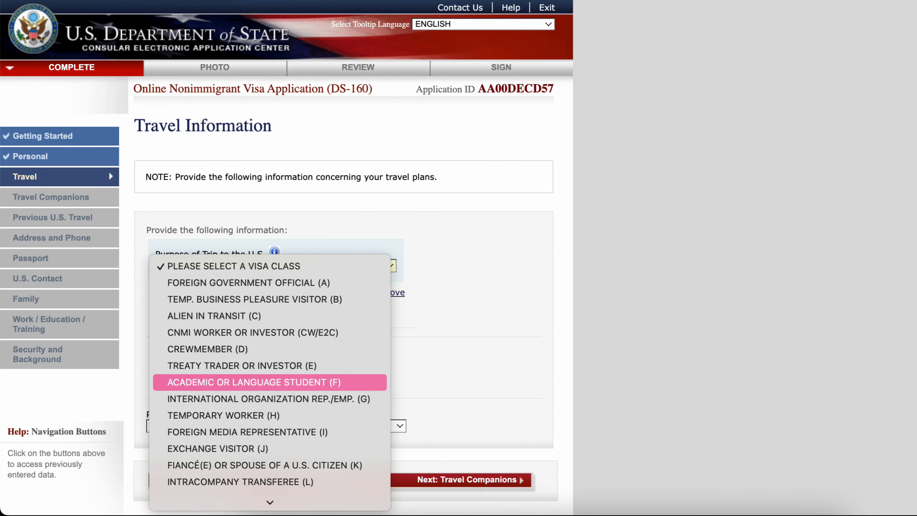
- Set the purpose of trip to ACADEMIC OR LANGUAGE STUDENT (F) and specify STUDENT (F1)
key("Return")
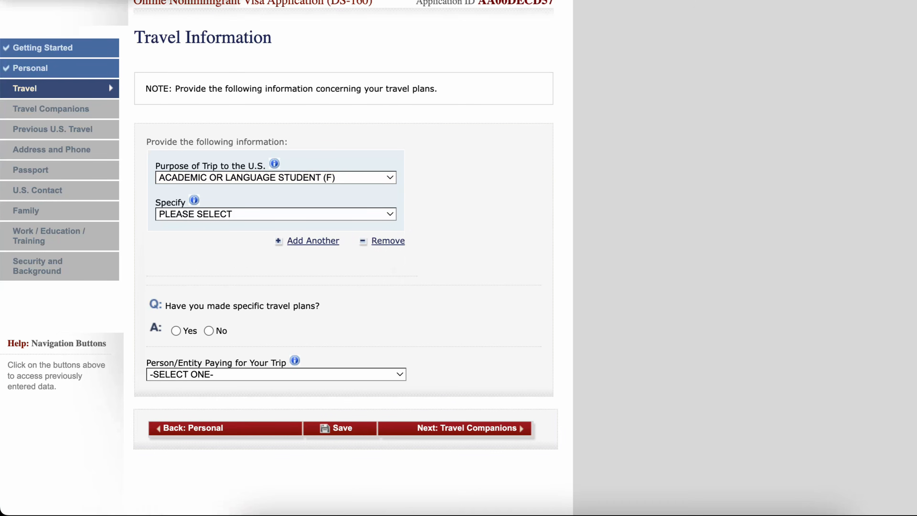
left_click(276, 214)
left_click(270, 232)
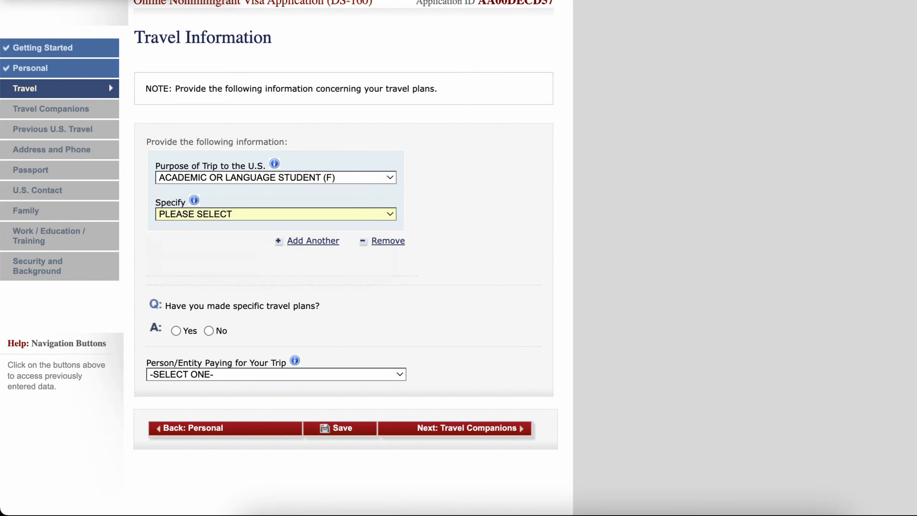
- Answer No to having made specific travel plans
scroll(276, 232, "down", 2)
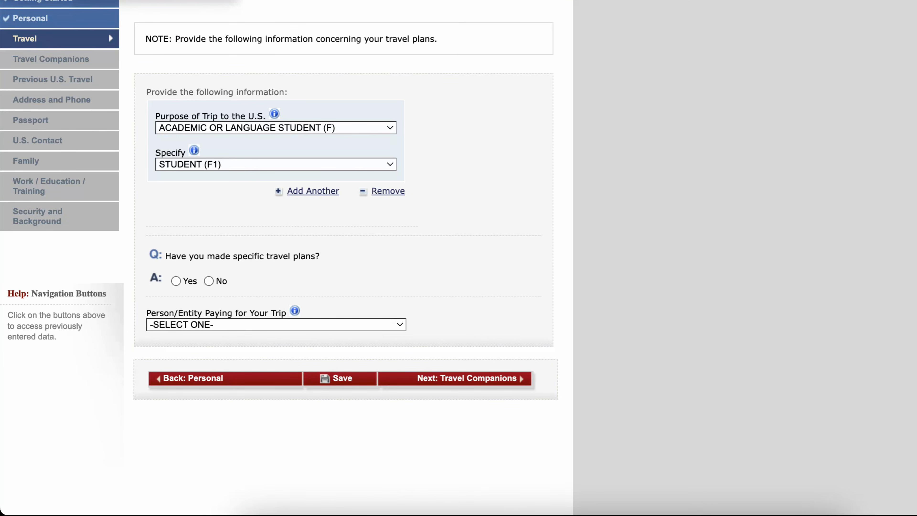
scroll(208, 218, "down", 2)
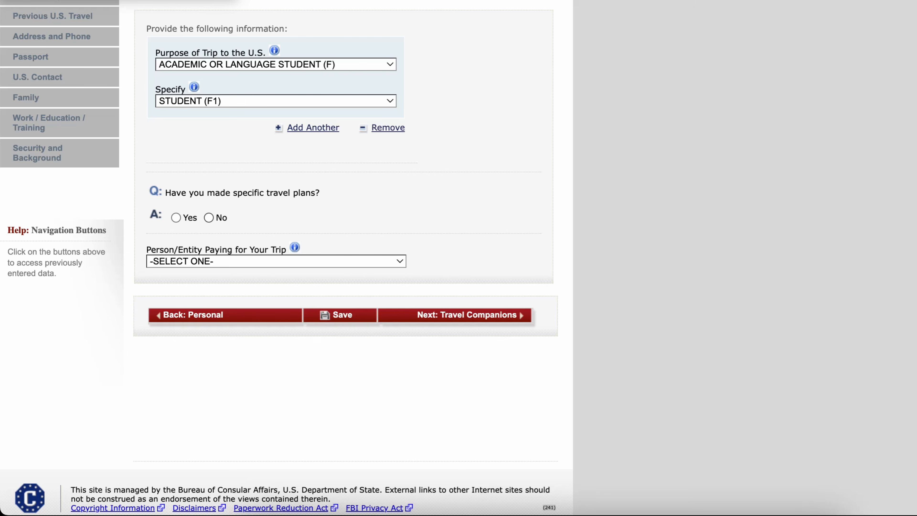
left_click(208, 217)
- Set the intended date of arrival to 01 AUG 2024
scroll(209, 218, "down", 1)
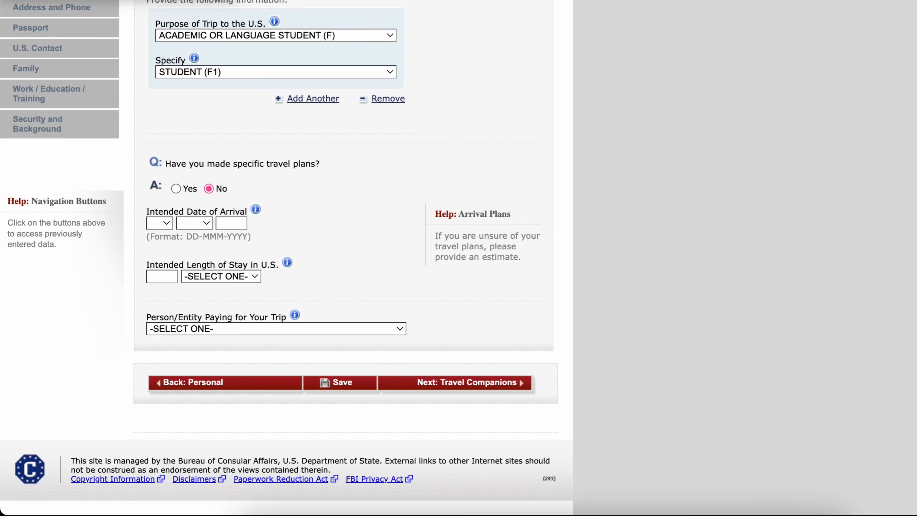
left_click(159, 223)
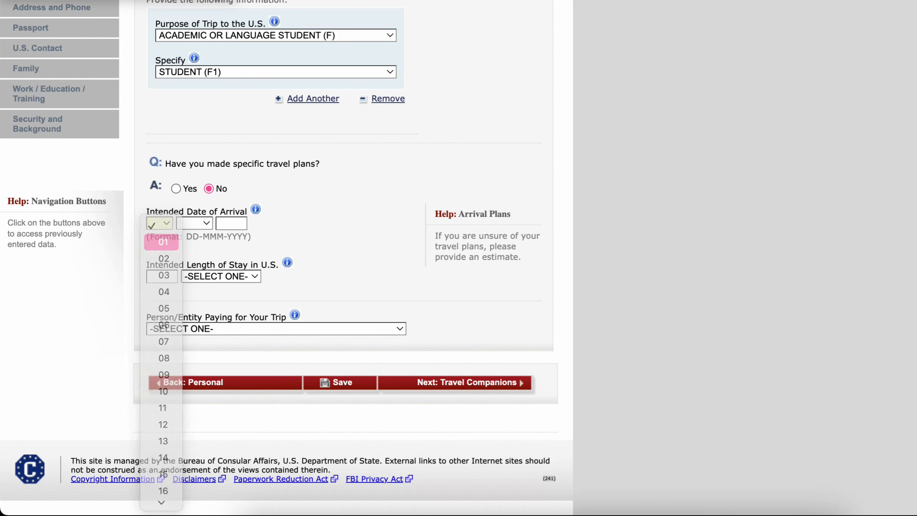
left_click(161, 242)
left_click(194, 223)
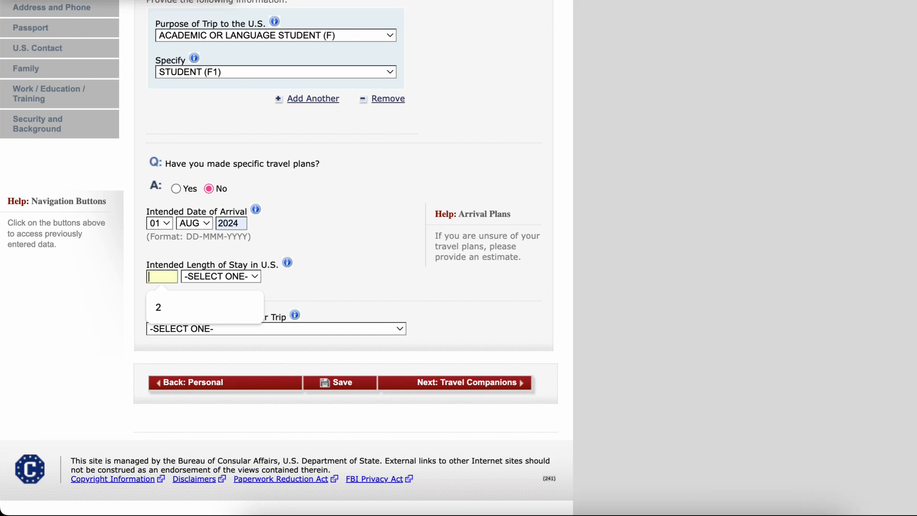
- Set the intended length of stay in the U.S. to 2 YEAR(S)
type("2")
left_click(221, 277)
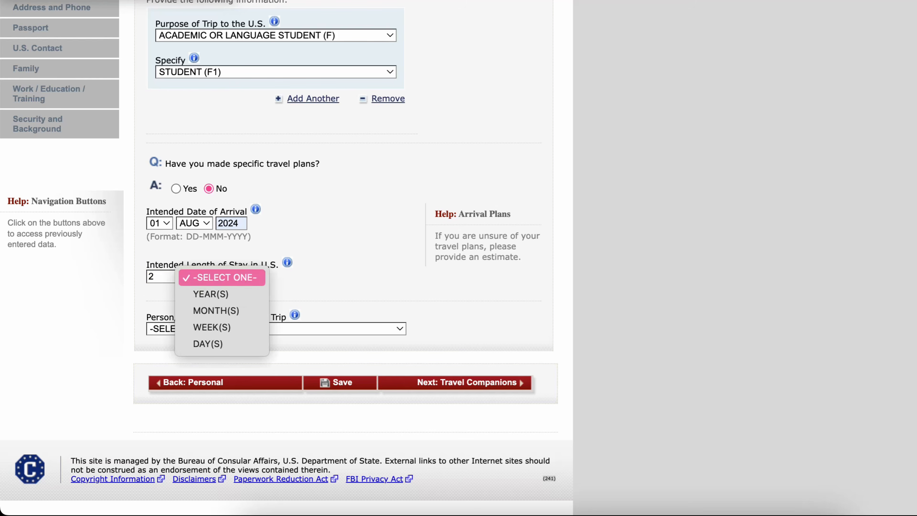
key("Down")
key("Return")
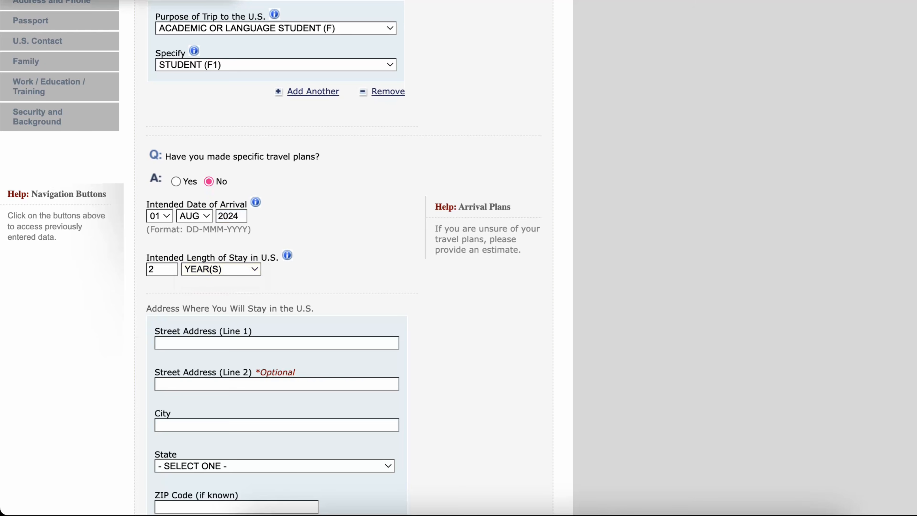
- Fill in the U.S. stay address as NORTHERN ILLINOIS UNIVERSITY, 406 WILLISTON HALL, DEKALB, ILLINOIS, ZIP 60115
scroll(285, 253, "down", 5)
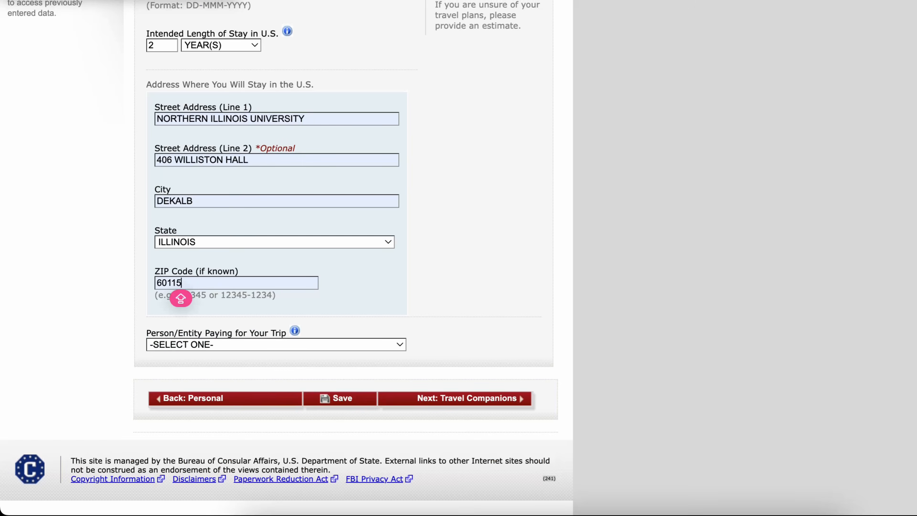
left_click(275, 345)
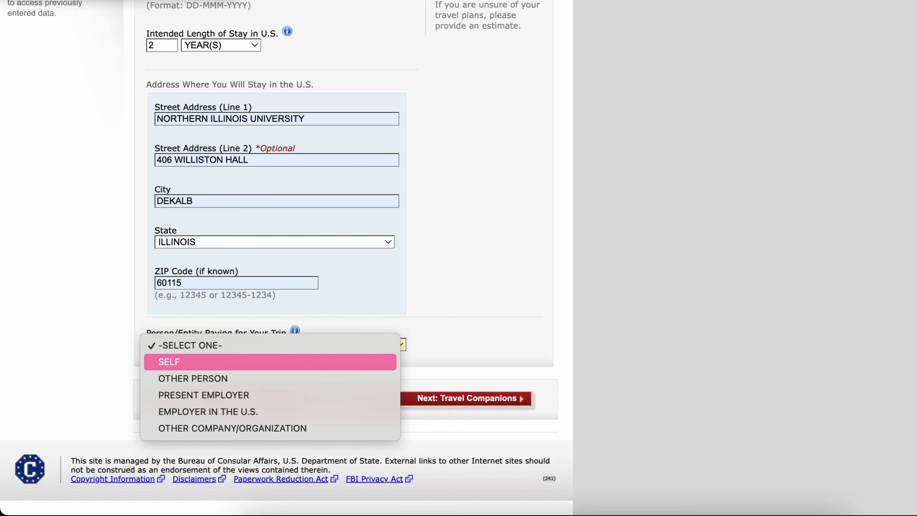
- Set the person/entity paying for the trip to SELF
key("Down")
key("Up")
key("Down")
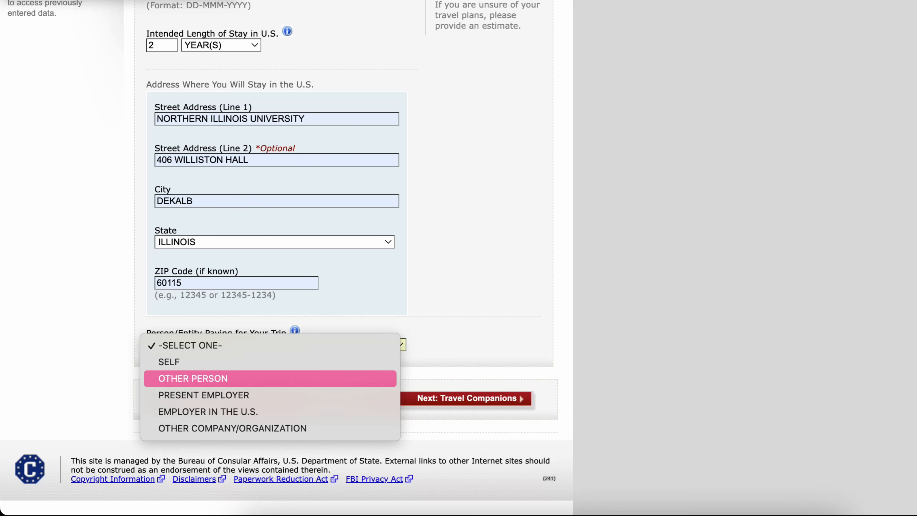
key("Down")
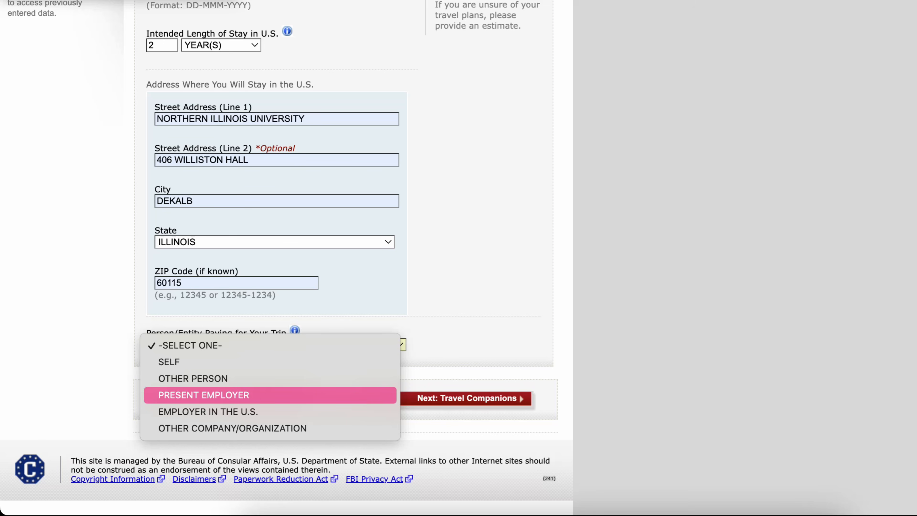
key("Down")
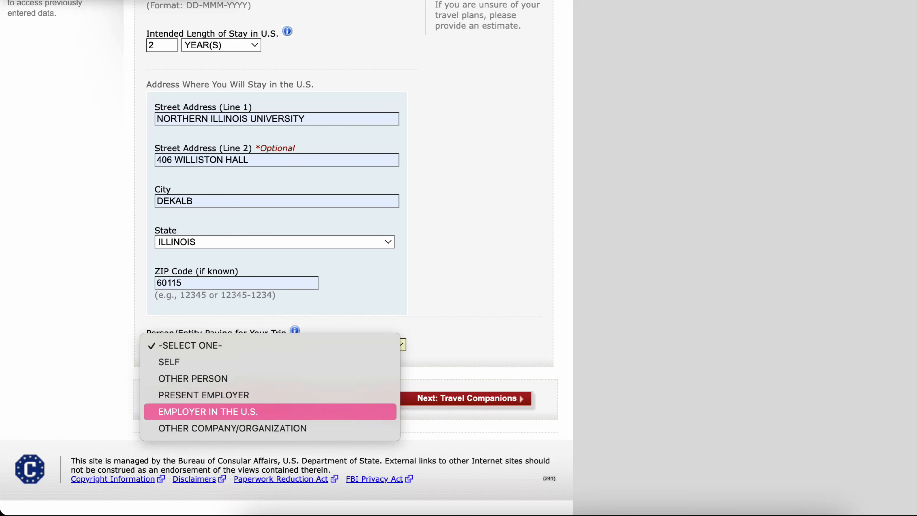
key("Up")
key("Up")
key("Up")
key("Return")
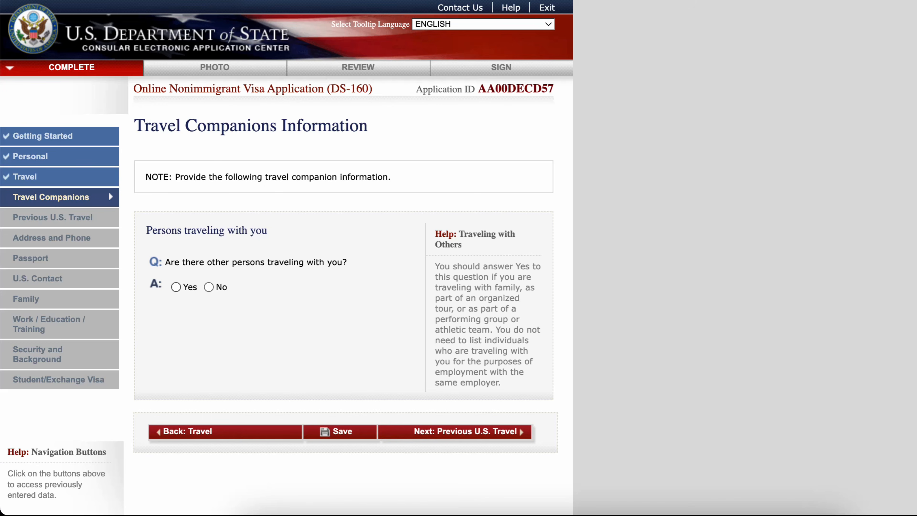
- Answer No to having travel companions, to having been in the U.S., and to having been issued a U.S. visa
key("space")
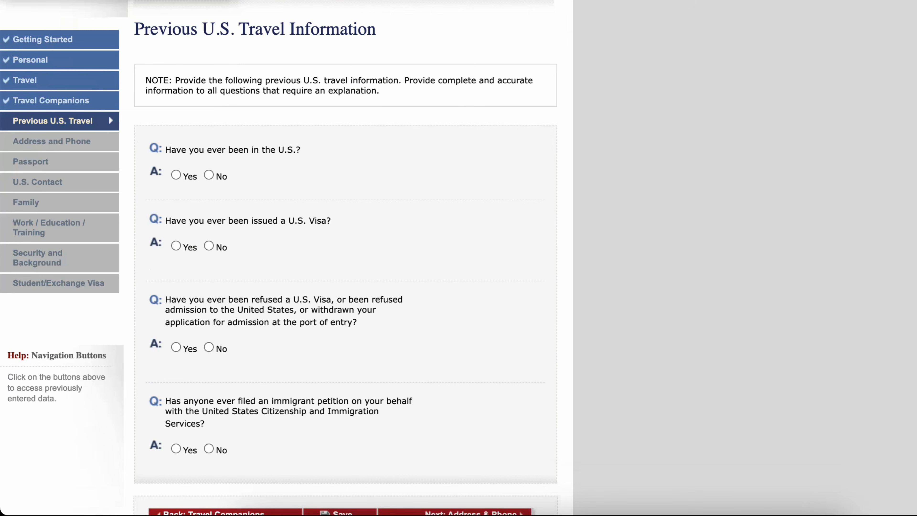
left_click(209, 175)
scroll(285, 258, "down", 3)
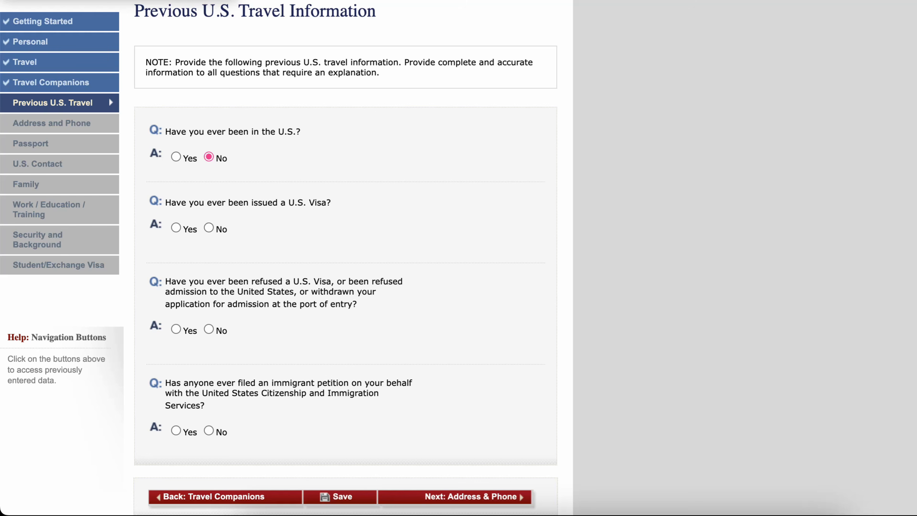
left_click(209, 227)
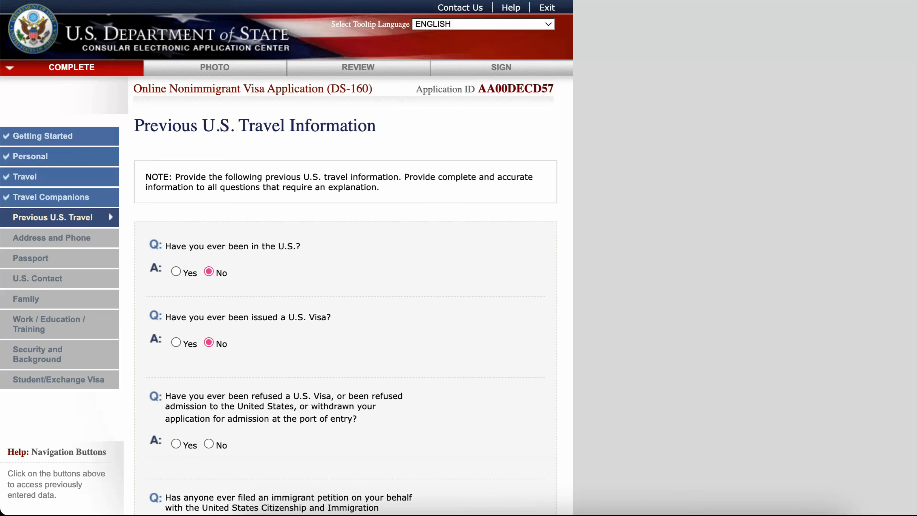
- Answer No to having been refused a U.S. visa or admission and to any immigrant petition filed on your behalf
scroll(286, 257, "down", 5)
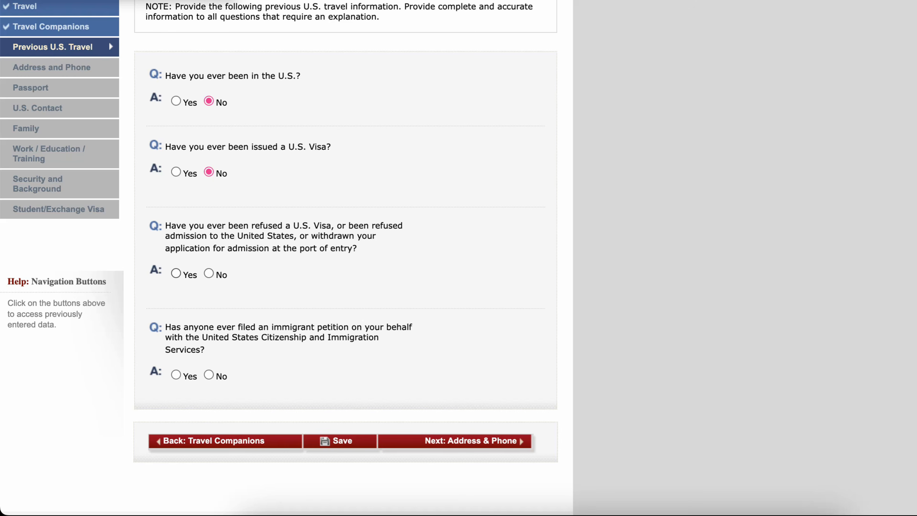
left_click(176, 273)
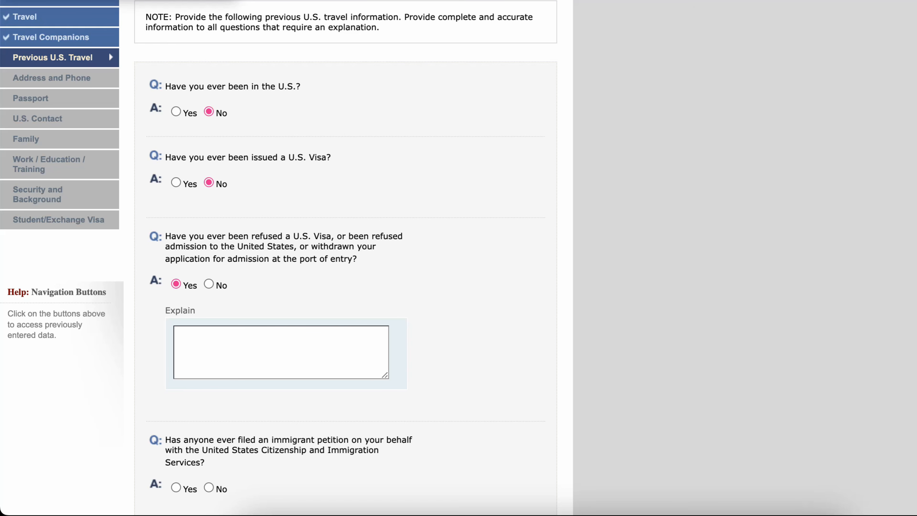
scroll(285, 258, "down", 4)
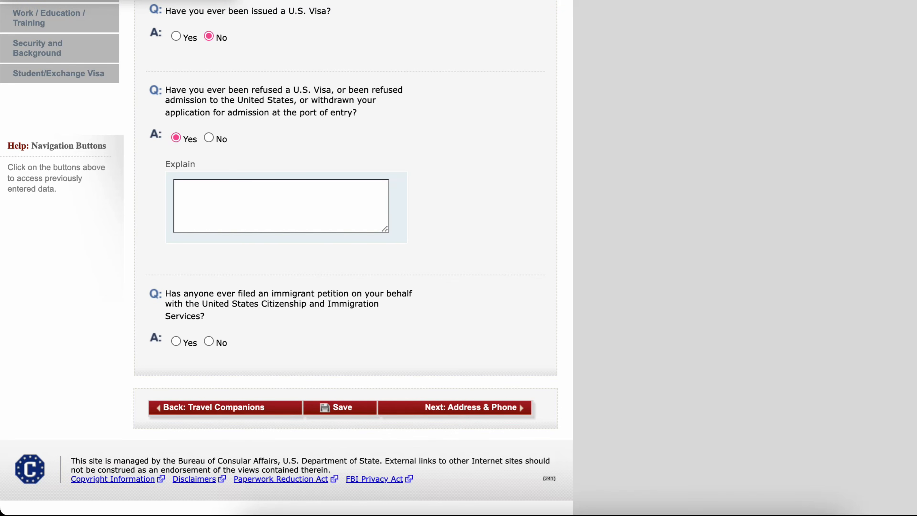
scroll(285, 258, "up", 1)
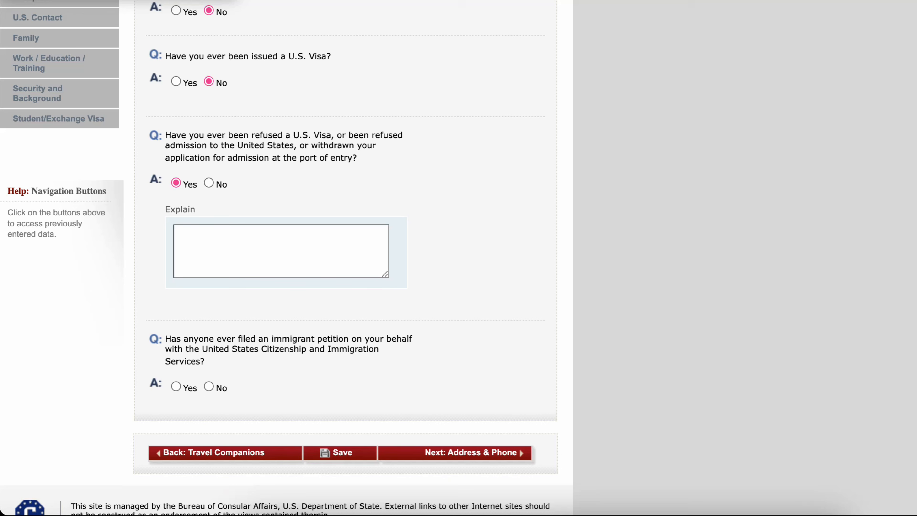
left_click(209, 182)
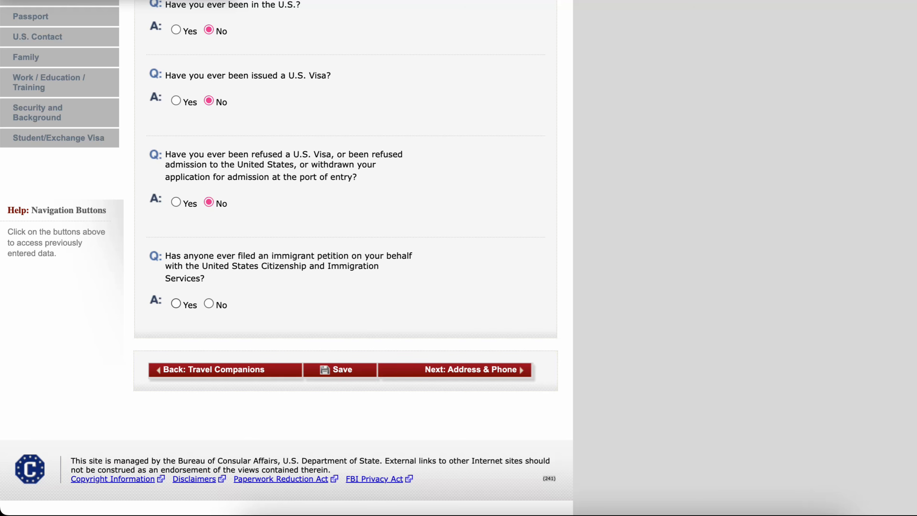
left_click(209, 304)
scroll(286, 253, "down", 5)
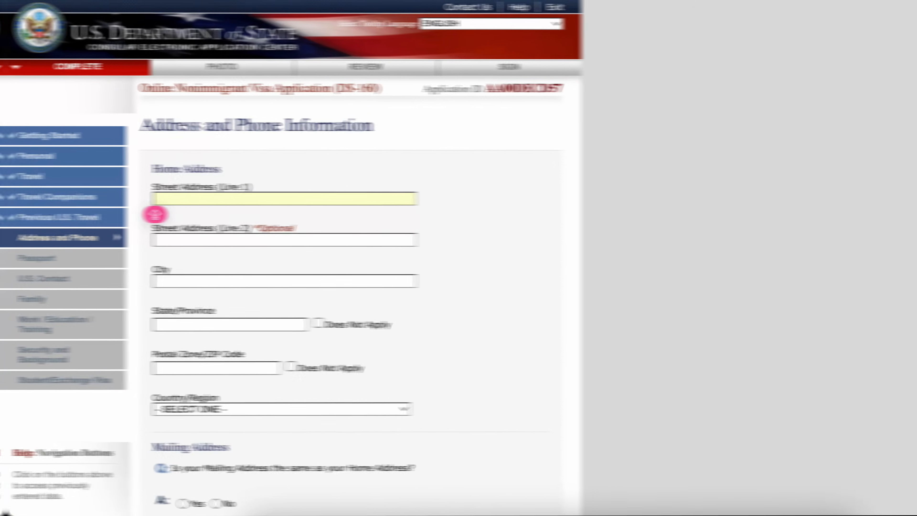
- Fill in the home street address and city, with state and postal code as Does Not Apply and country GHANA
key("Down")
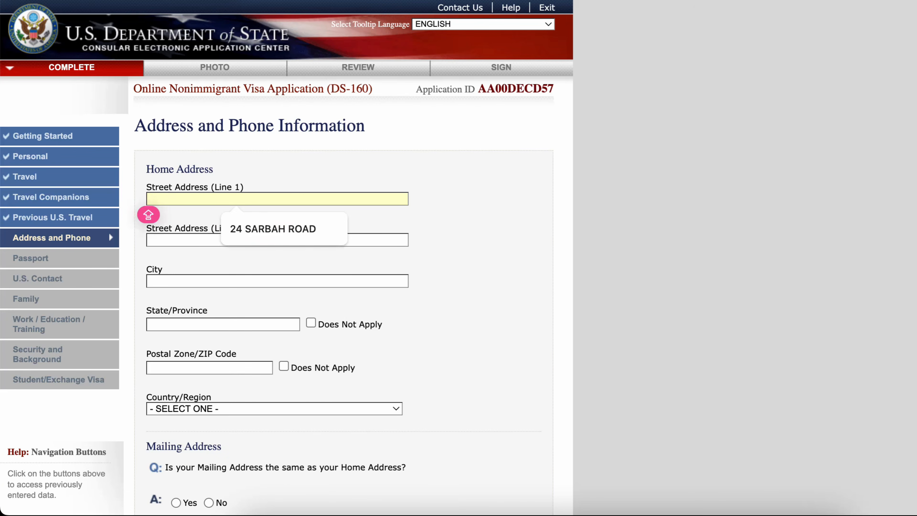
key("Down")
key("Return")
key("Tab")
key("Tab")
key("Down")
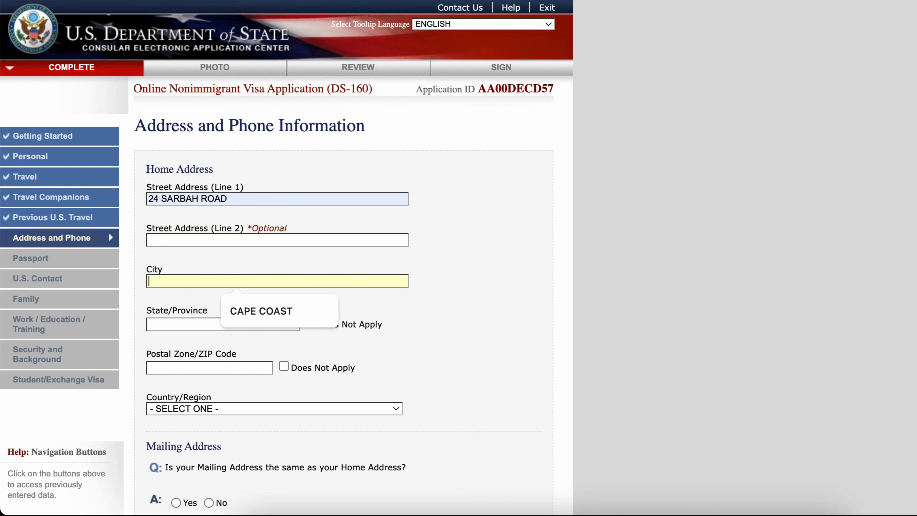
key("Down")
key("Return")
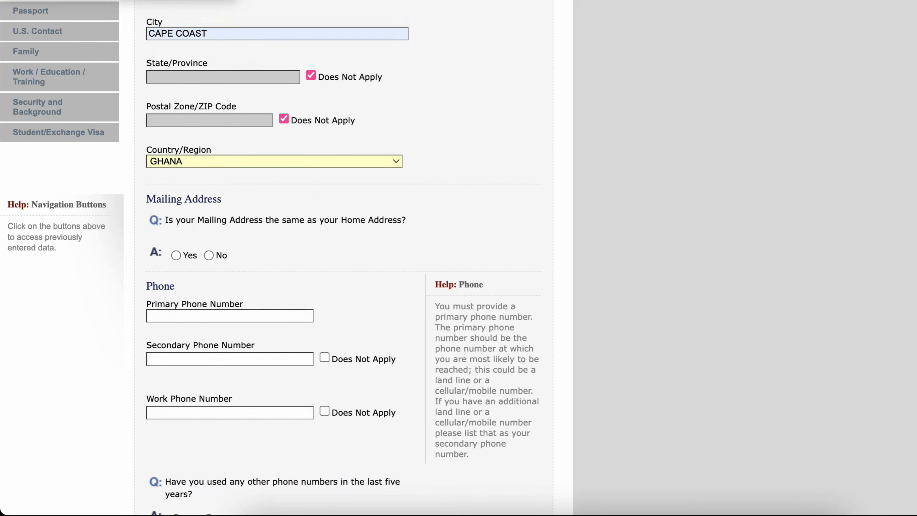
- Answer Yes that the mailing address is the same as the home address
scroll(344, 253, "down", 2)
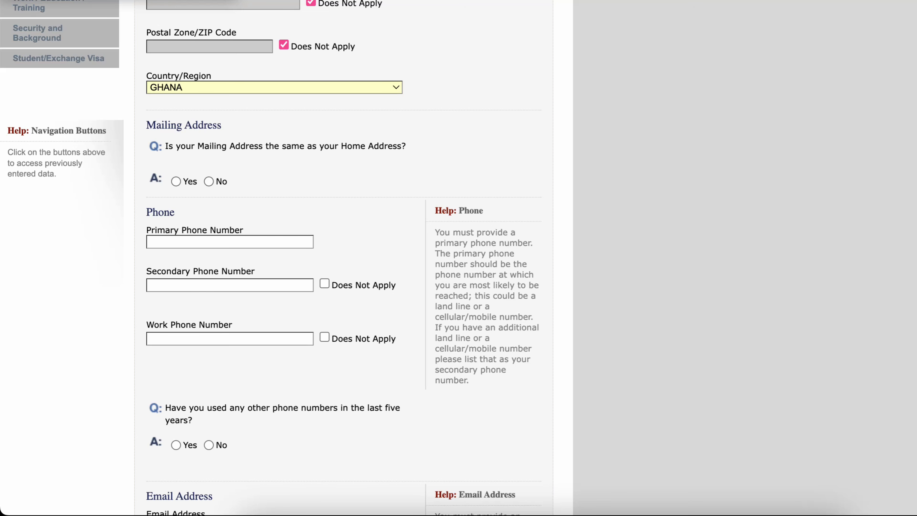
left_click(176, 181)
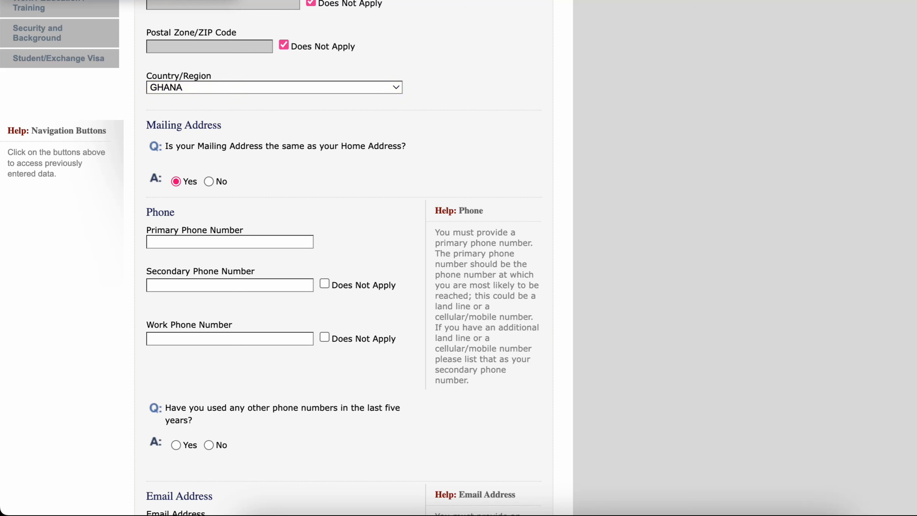
scroll(343, 253, "down", 3)
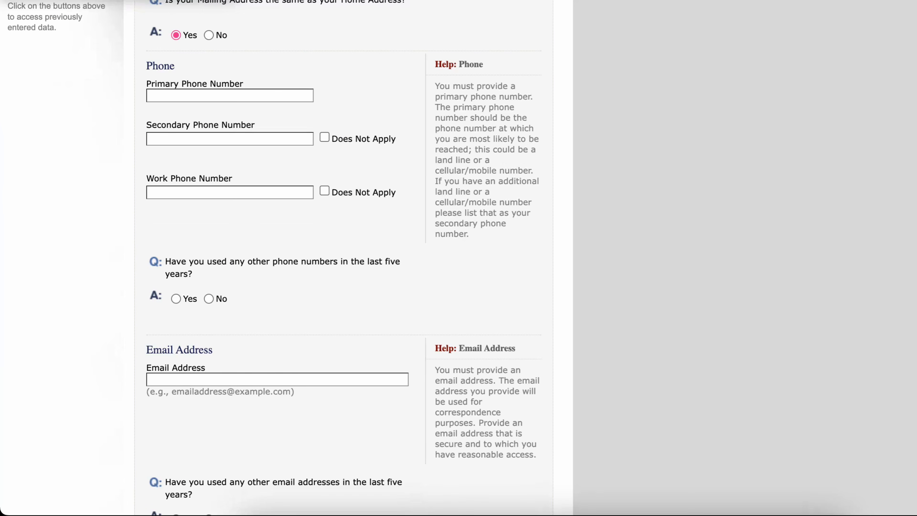
- Enter the applicant's primary phone number and mark the secondary phone number as Does Not Apply
key("Tab")
key("Down")
key("Return")
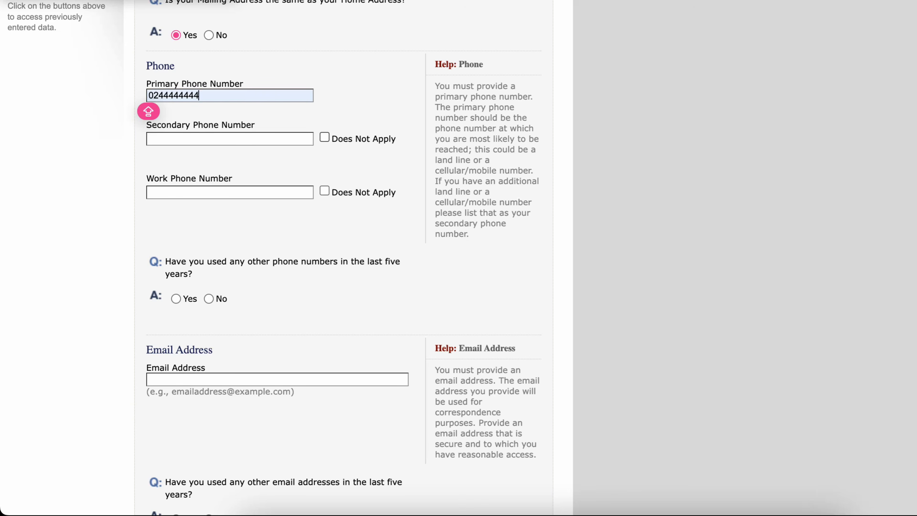
key("space")
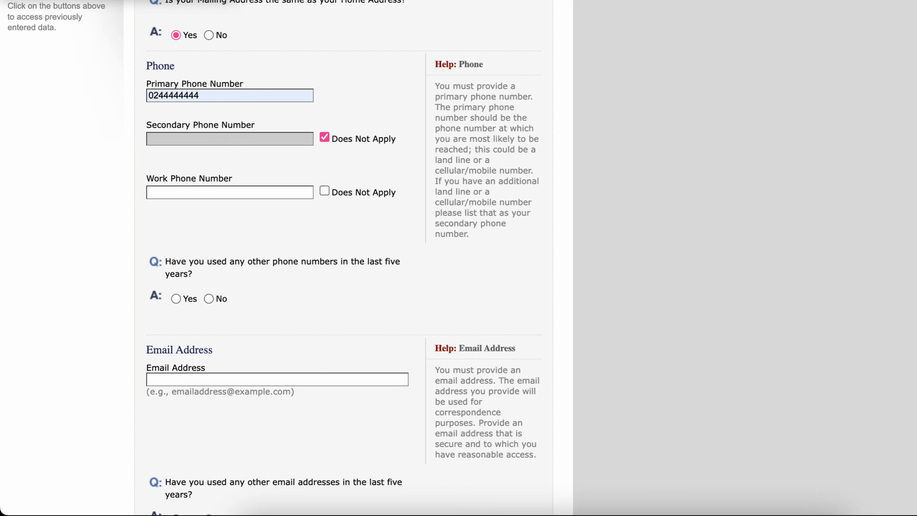
- Mark the work phone number as Does Not Apply and answer No to using other phone numbers in the last five years
key("Tab")
key("Tab")
key("space")
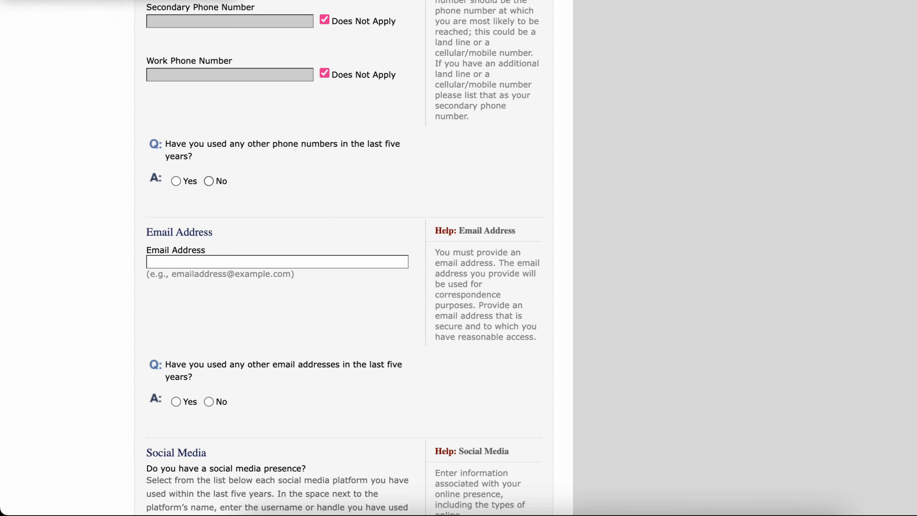
left_click(208, 182)
scroll(343, 258, "down", 4)
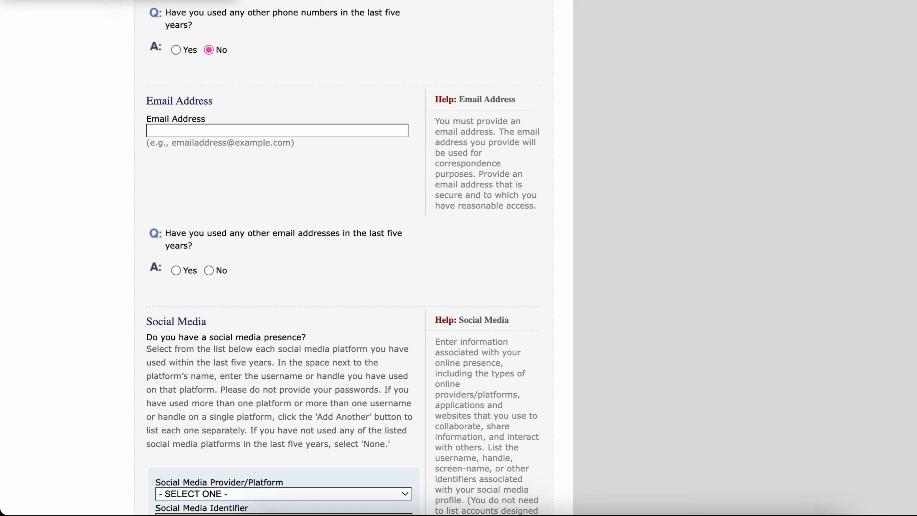
- Fill in the applicant's email address and answer No to using other email addresses in the last five years
left_click(149, 135)
key("Down")
key("Return")
scroll(149, 141, "down", 5)
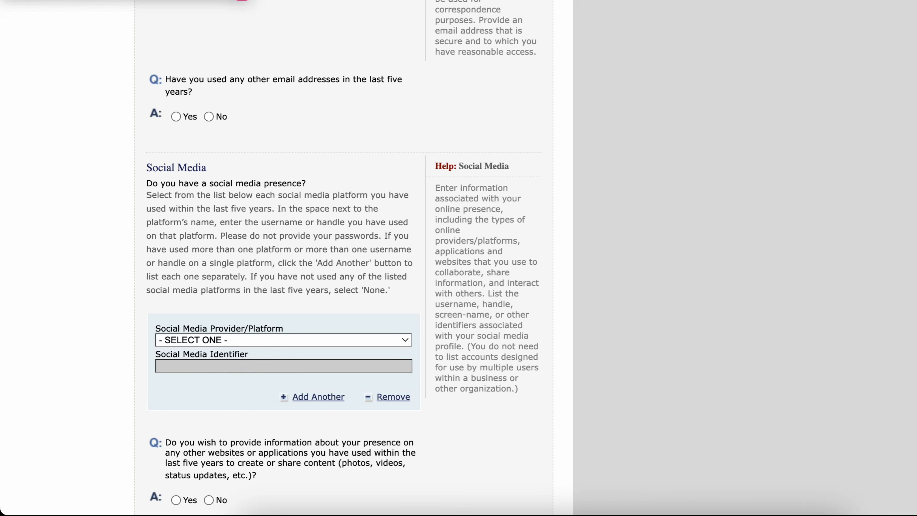
left_click(209, 117)
- Select YOUTUBE as the social media provider/platform
scroll(209, 117, "down", 5)
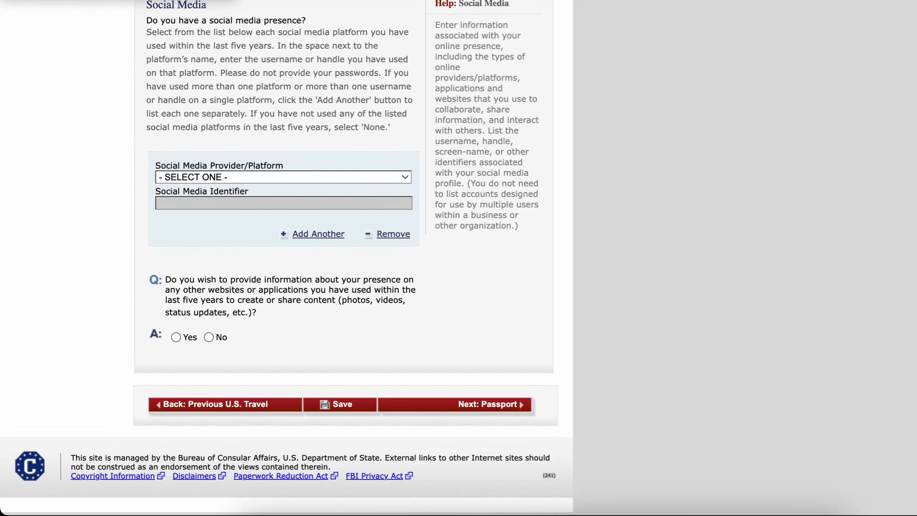
scroll(285, 253, "up", 2)
left_click(283, 224)
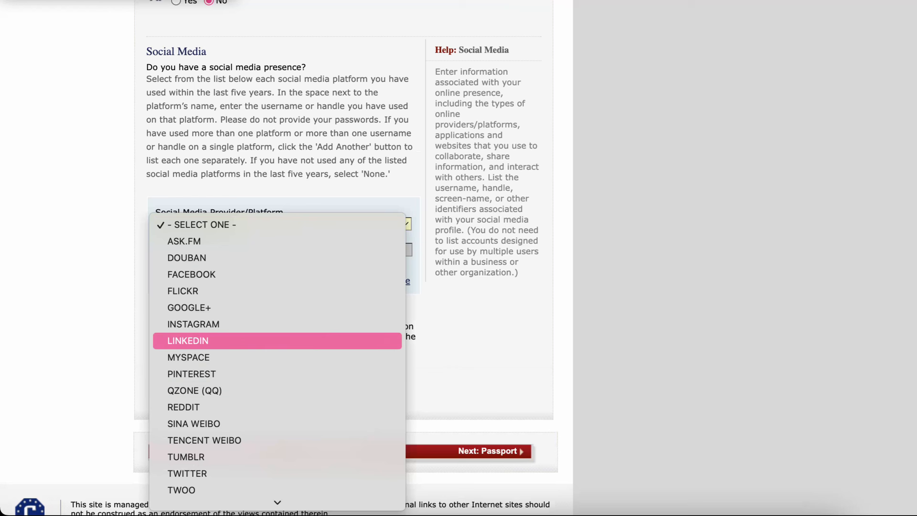
scroll(277, 405, "down", 3)
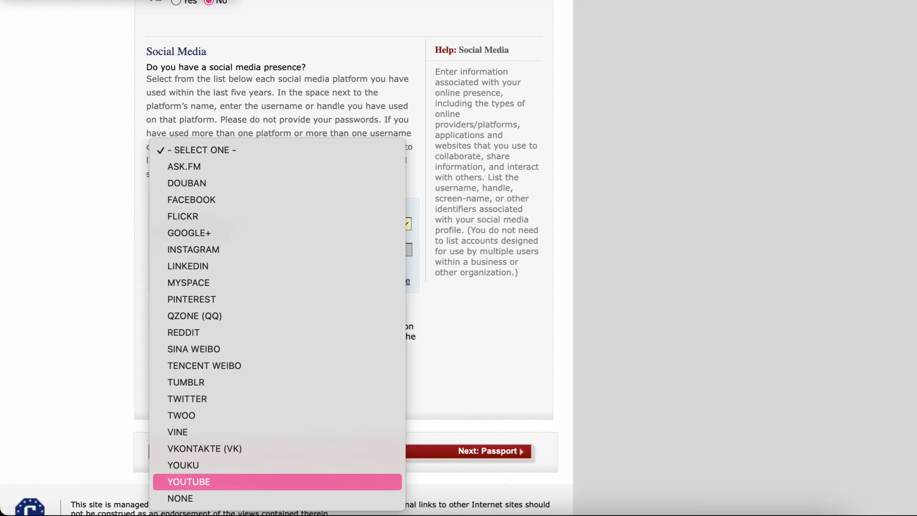
left_click(277, 482)
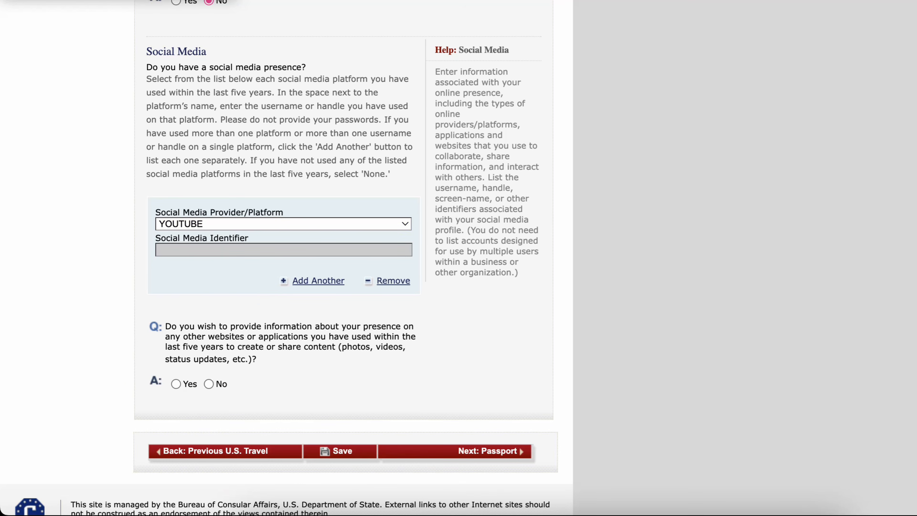
scroll(285, 253, "up", 2)
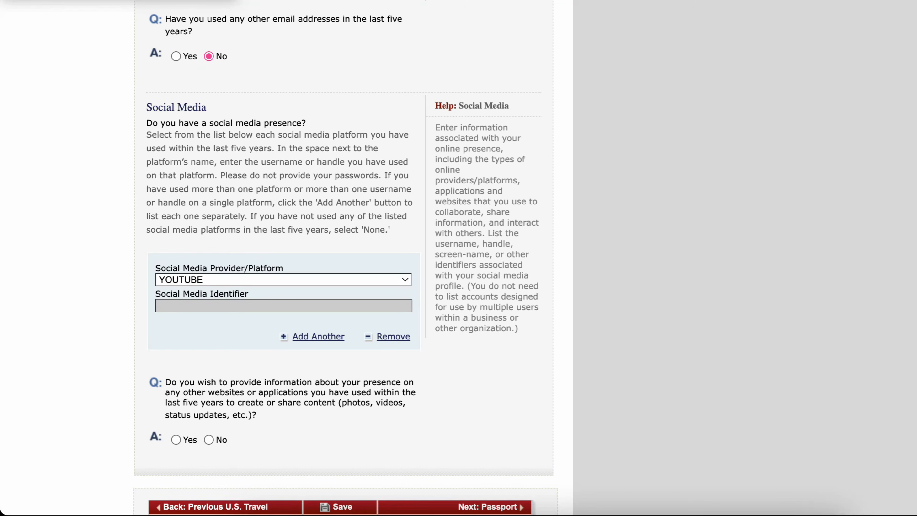
left_click(284, 280)
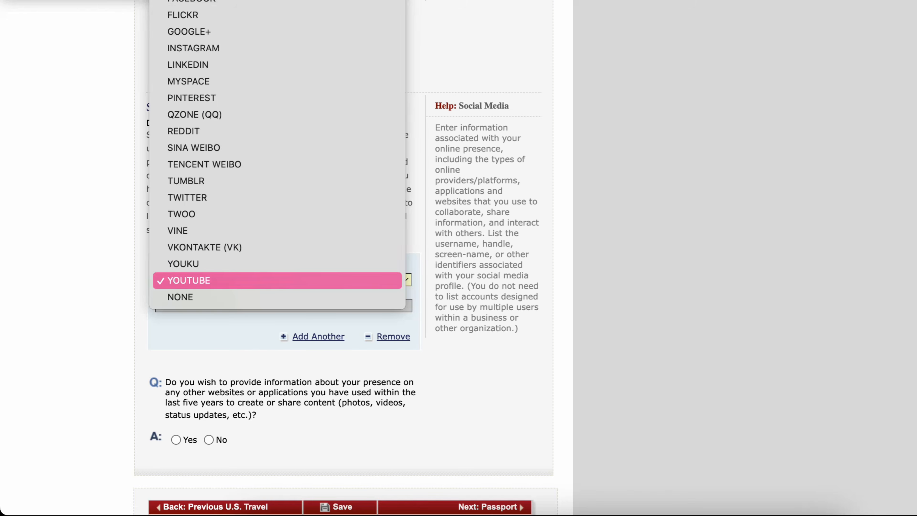
left_click(277, 280)
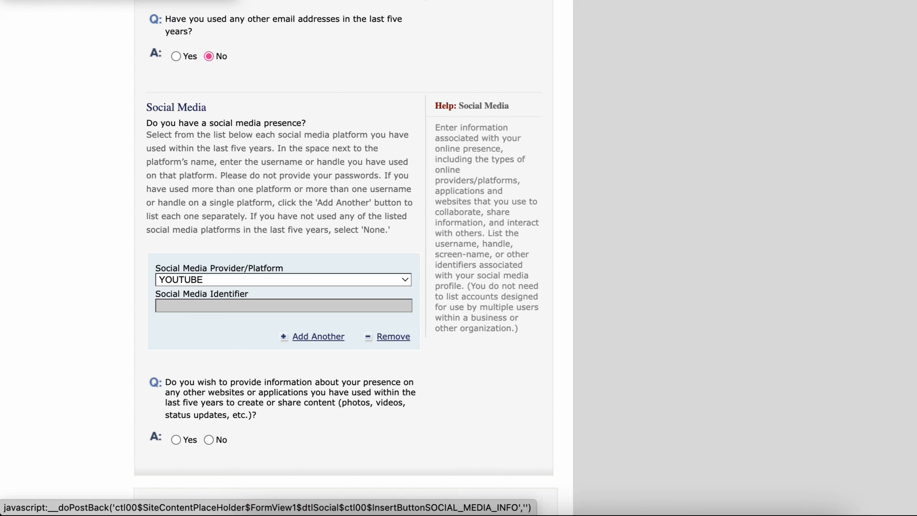
scroll(318, 336, "down", 4)
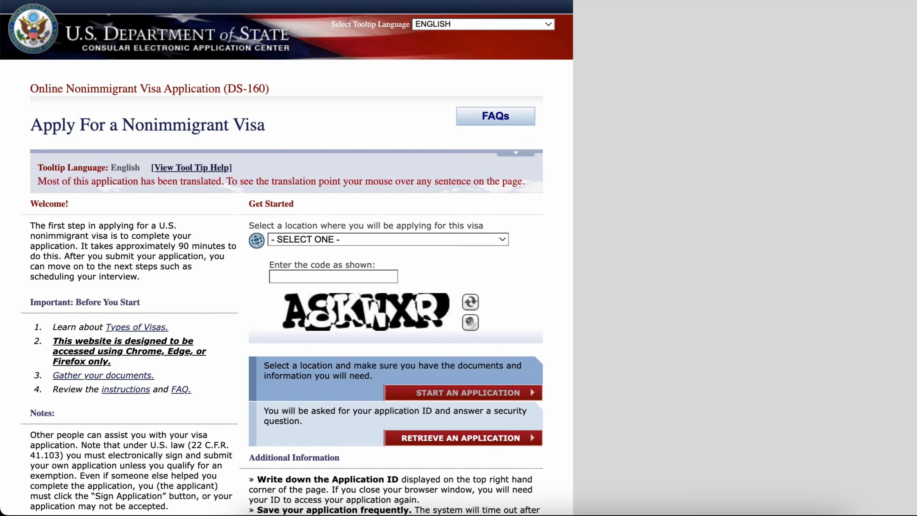
- Choose GHANA, ACCRA as the application location, enter the displayed captcha code, and retrieve an existing application
left_click(388, 240)
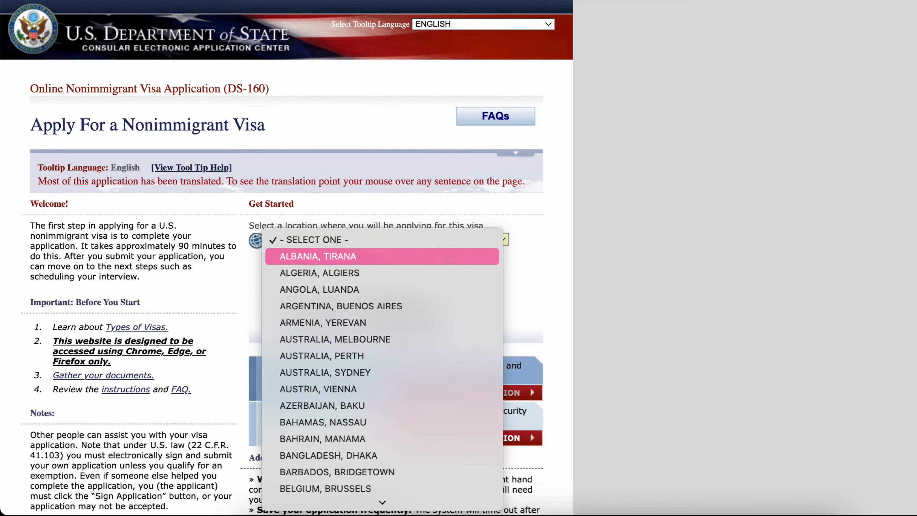
type("gh")
key("Return")
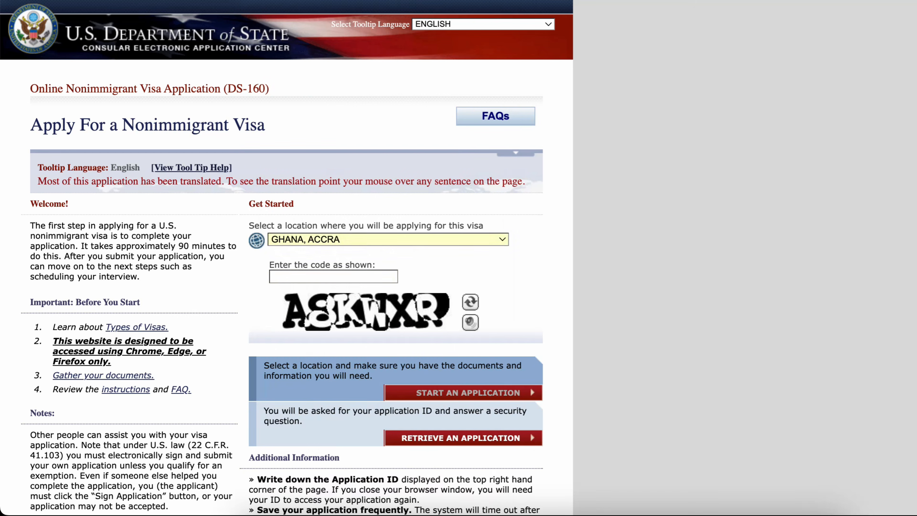
left_click(333, 276)
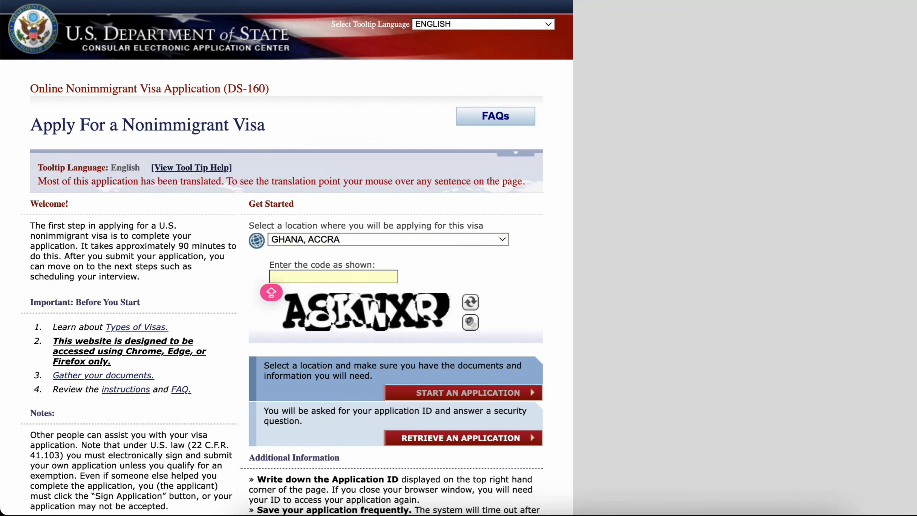
scroll(286, 258, "down", 3)
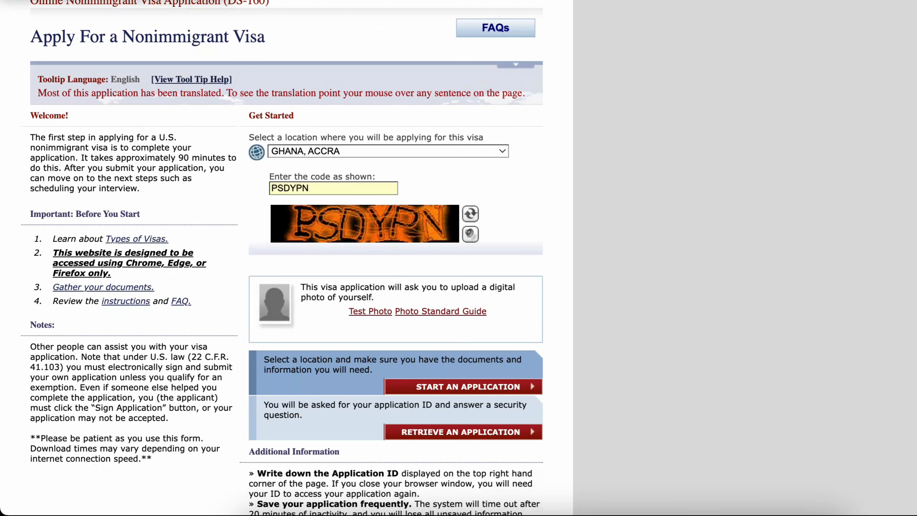
left_click(463, 432)
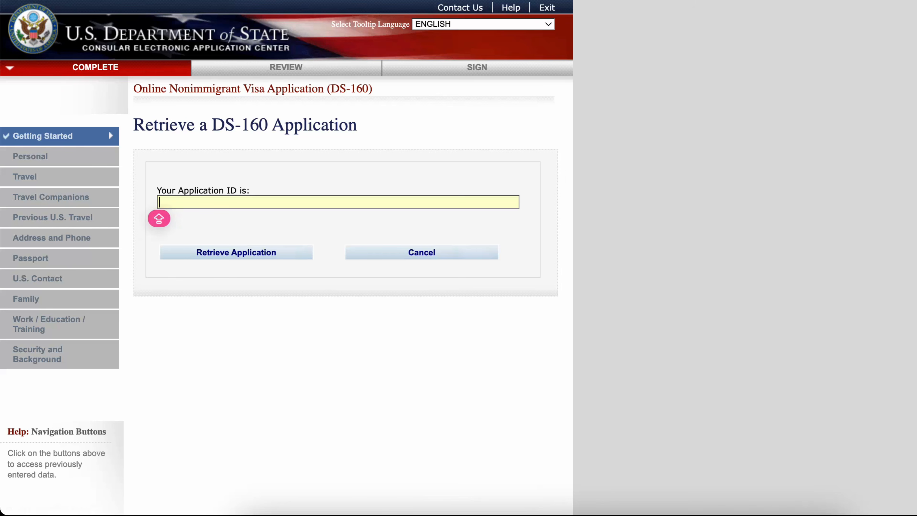
- Paste the application ID and answer the security questions for surname letters, year of birth and first-job city to retrieve it
left_click(310, 202)
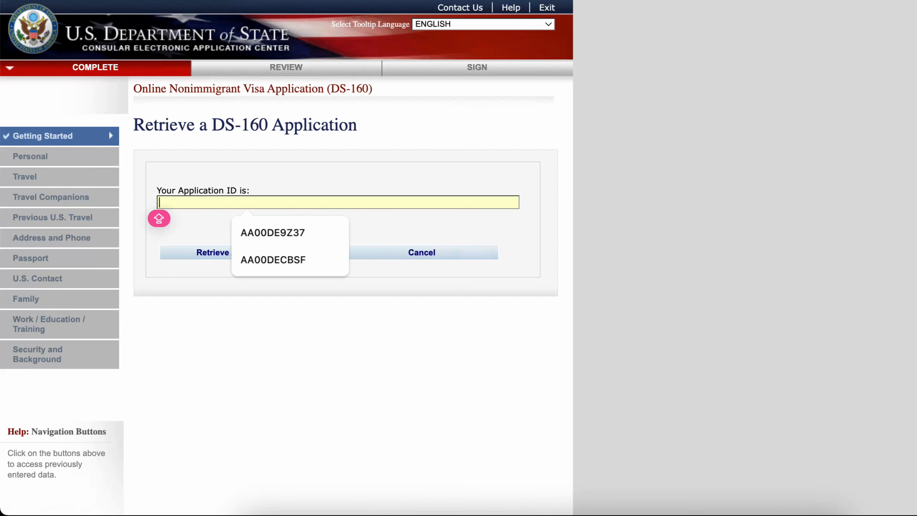
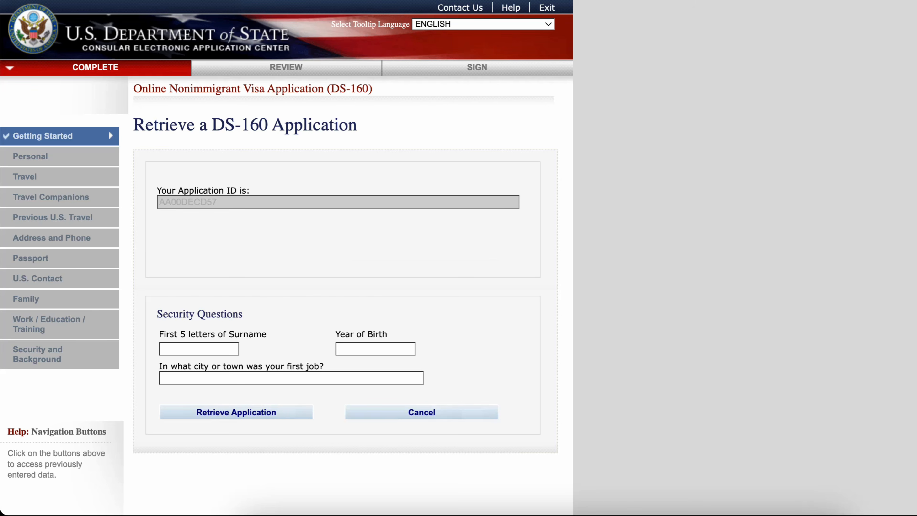
left_click(198, 349)
type("GUIDE")
key("Tab")
type("2000")
key("Tab")
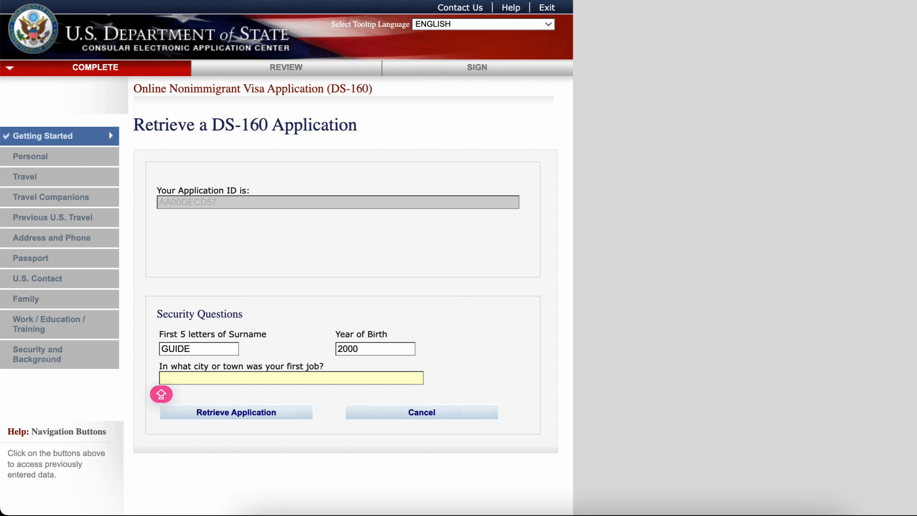
type("CAPE")
key("Tab")
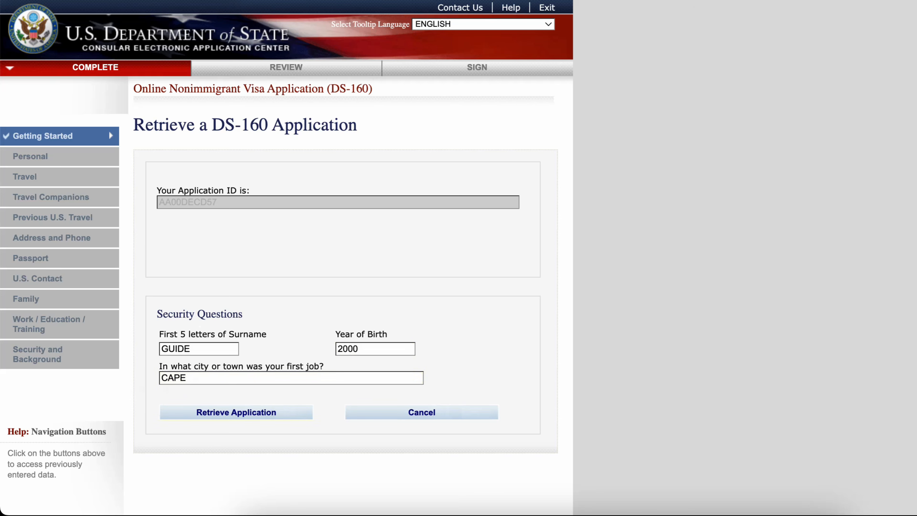
key("Return")
scroll(344, 275, "down", 6)
scroll(344, 275, "up", 2)
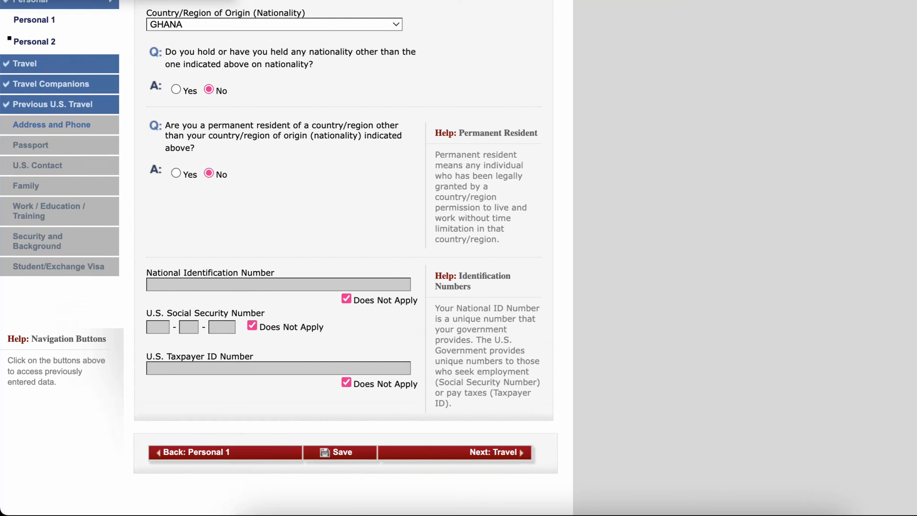
scroll(344, 275, "down", 4)
scroll(344, 275, "up", 2)
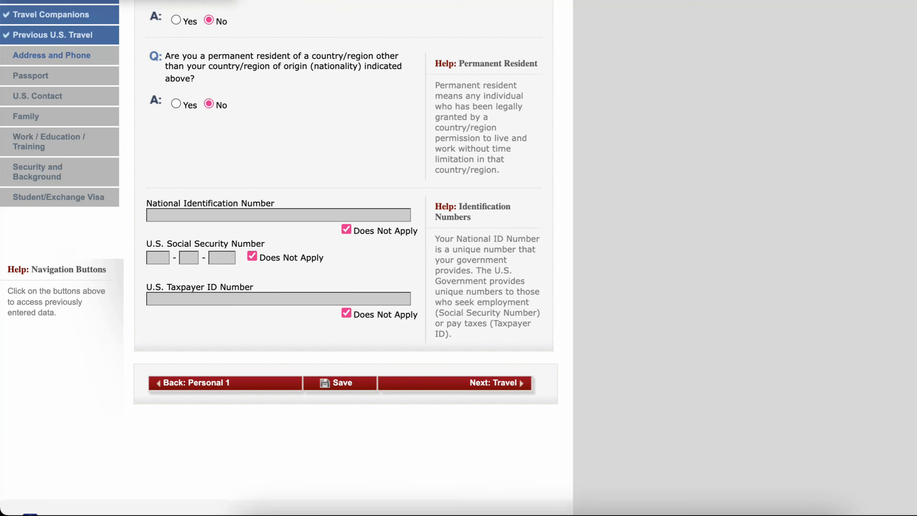
scroll(344, 275, "up", 5)
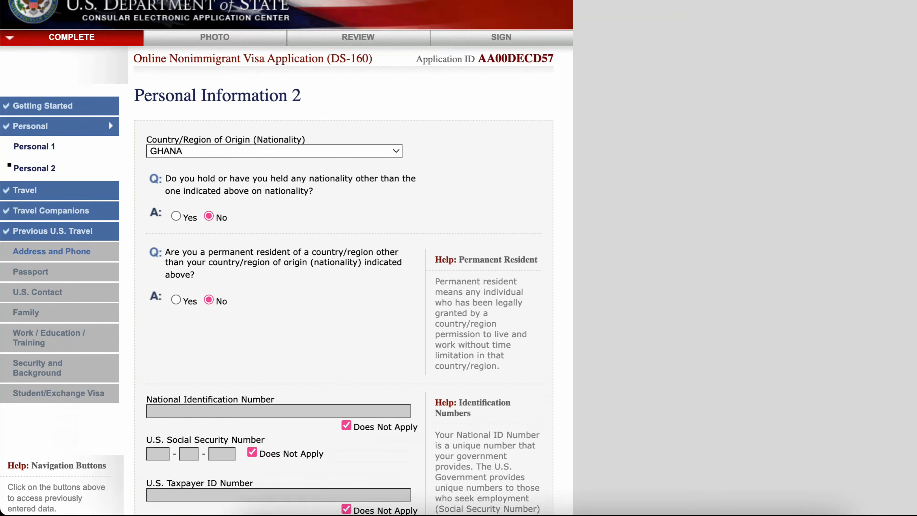
- Select YOUTUBE as the social media platform and fill in the applicant's YouTube handle as the identifier
scroll(343, 275, "down", 6)
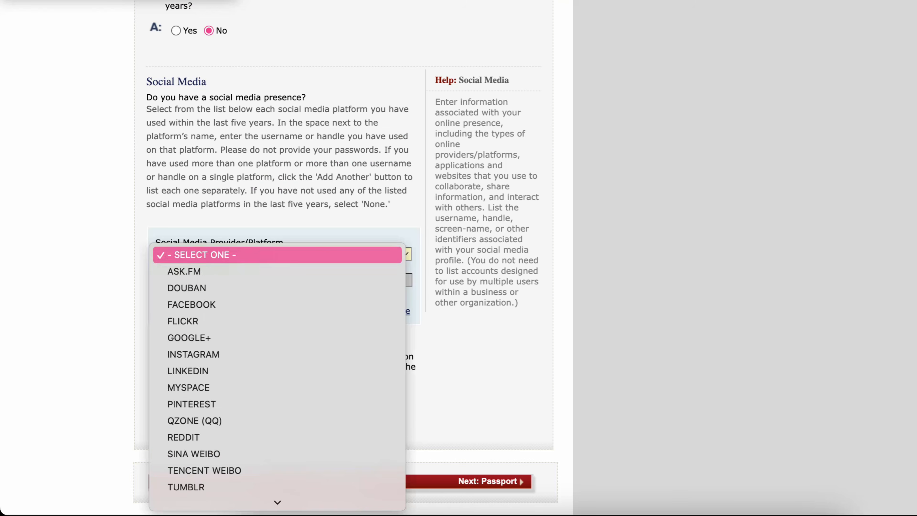
scroll(277, 460, "down", 3)
left_click(278, 483)
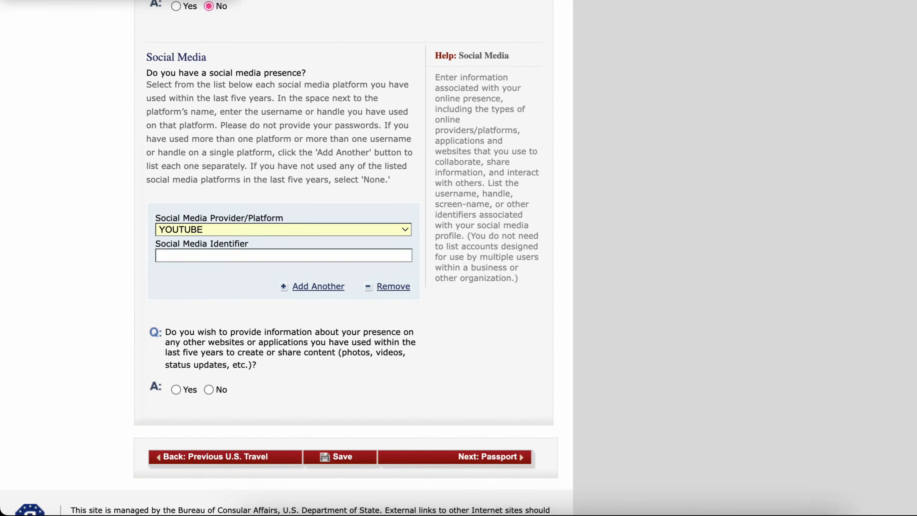
left_click(284, 256)
left_click(284, 284)
scroll(284, 285, "down", 2)
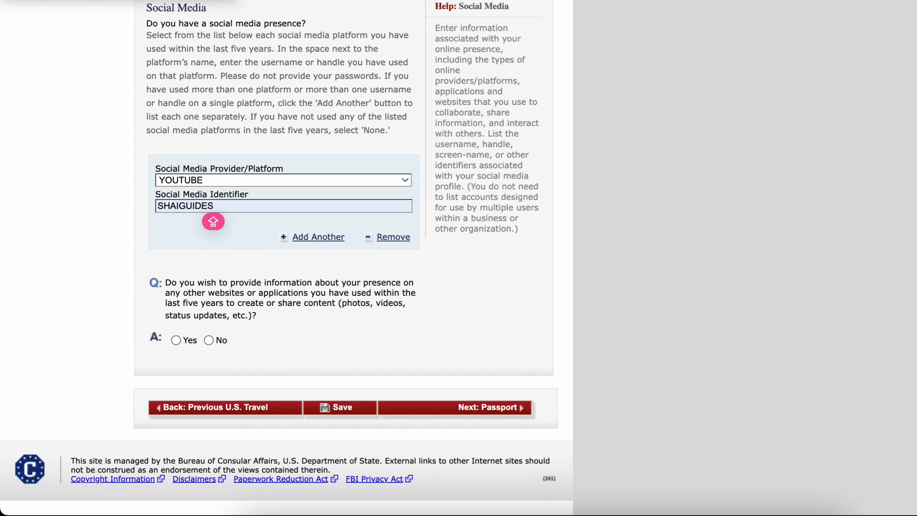
- Answer No to providing other websites or applications and save the application
left_click(209, 340)
scroll(209, 340, "up", 5)
scroll(286, 253, "down", 5)
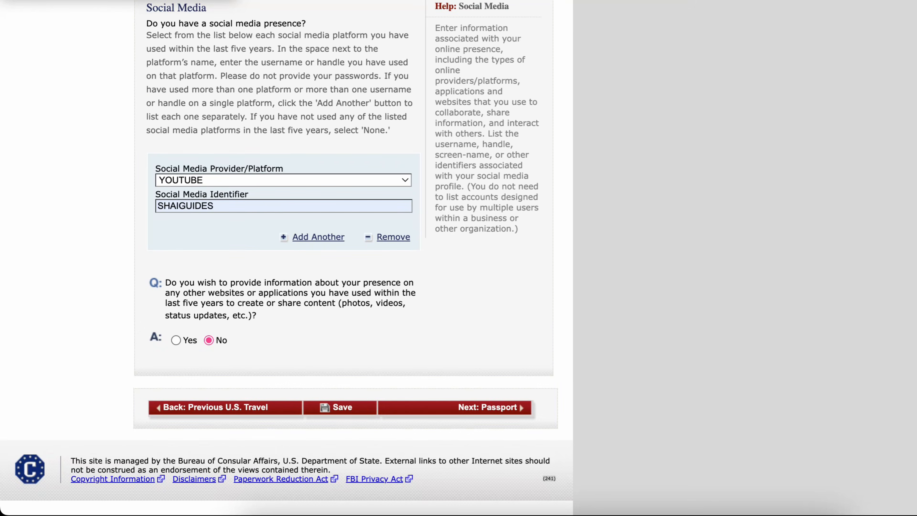
left_click(340, 407)
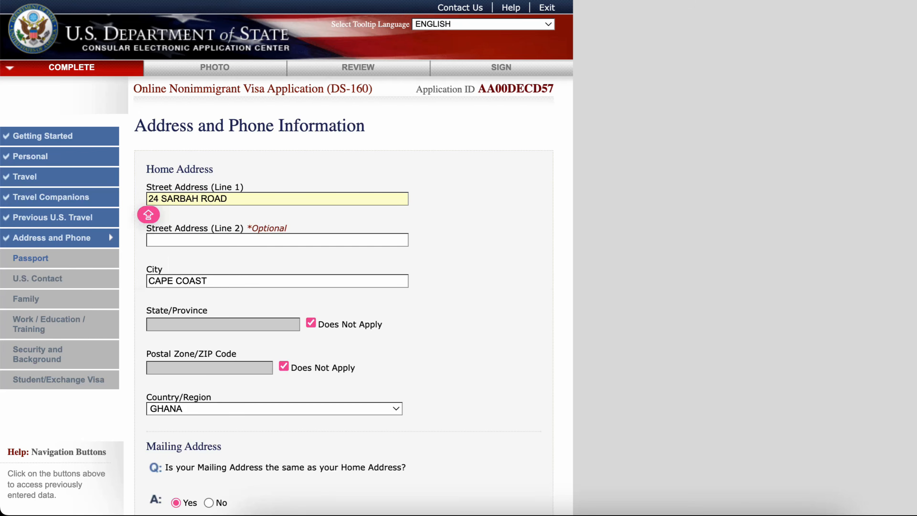
scroll(150, 216, "down", 20)
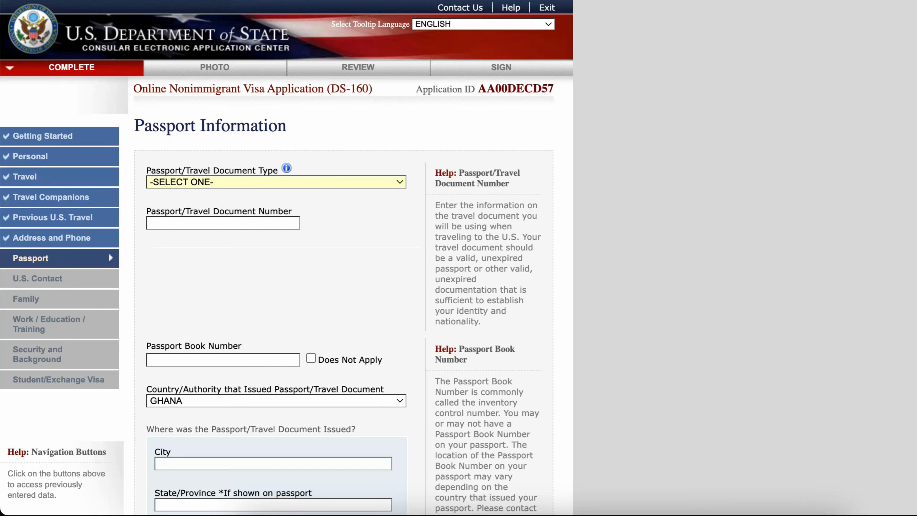
- Set the passport/travel document type to REGULAR
scroll(108, 252, "down", 3)
scroll(108, 252, "up", 2)
key("space")
key("Down")
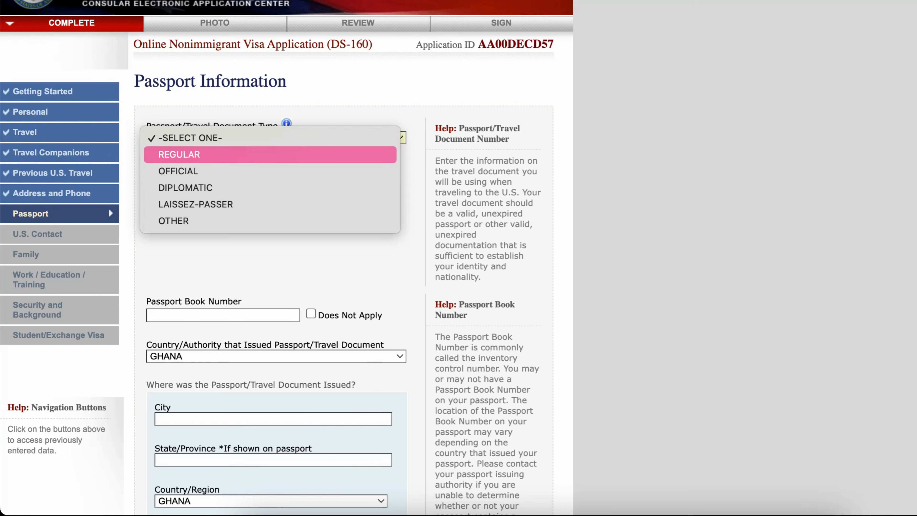
key("Return")
scroll(109, 252, "up", 2)
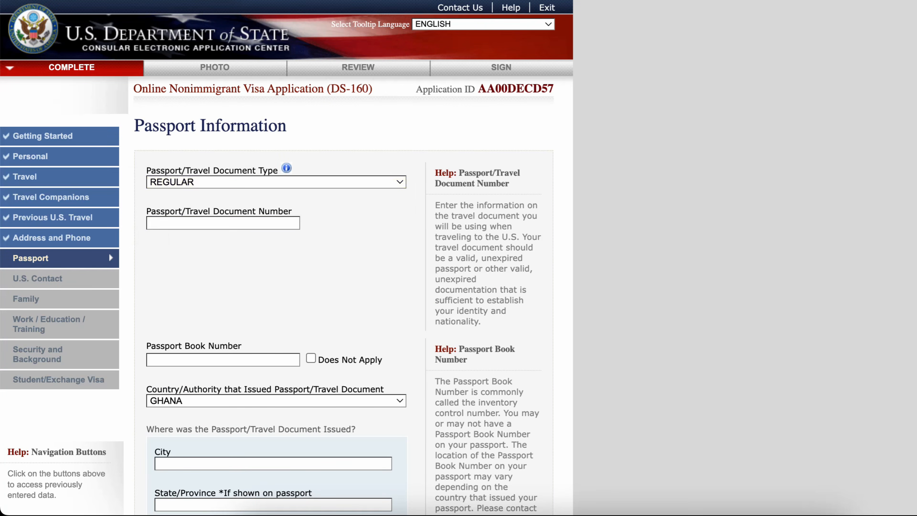
- Fill in the passport number and mark the passport book number as Does Not Apply
key("Tab")
key("Down")
key("Return")
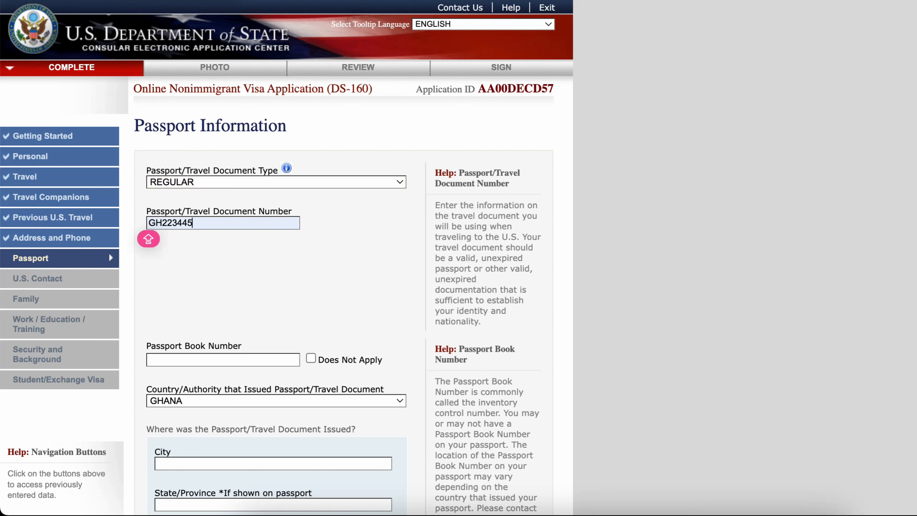
scroll(287, 258, "down", 10)
key("Caps_Lock")
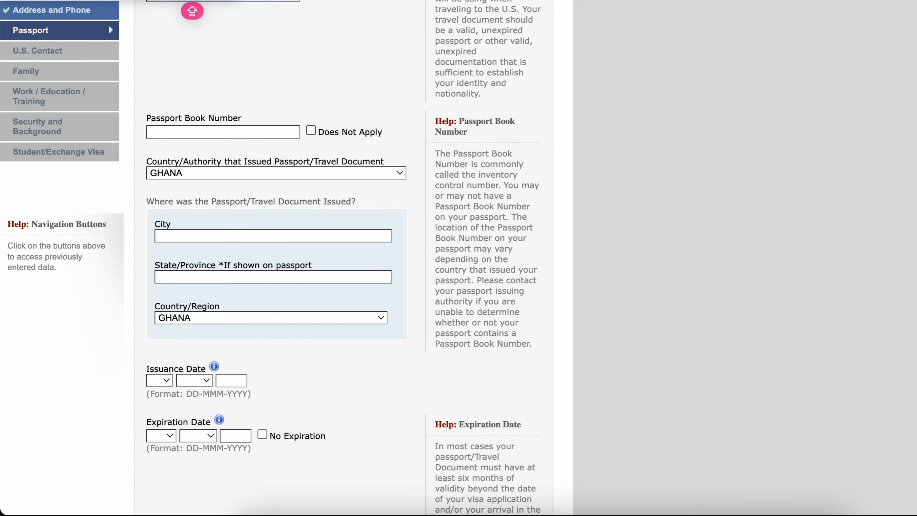
left_click(311, 131)
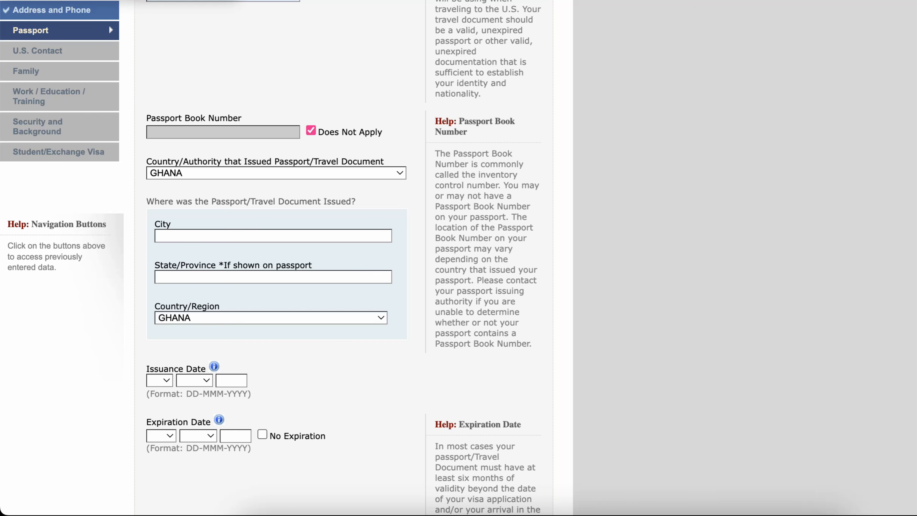
- Enter ACCRA as the city where the passport was issued
left_click(273, 236)
key("Down")
key("Return")
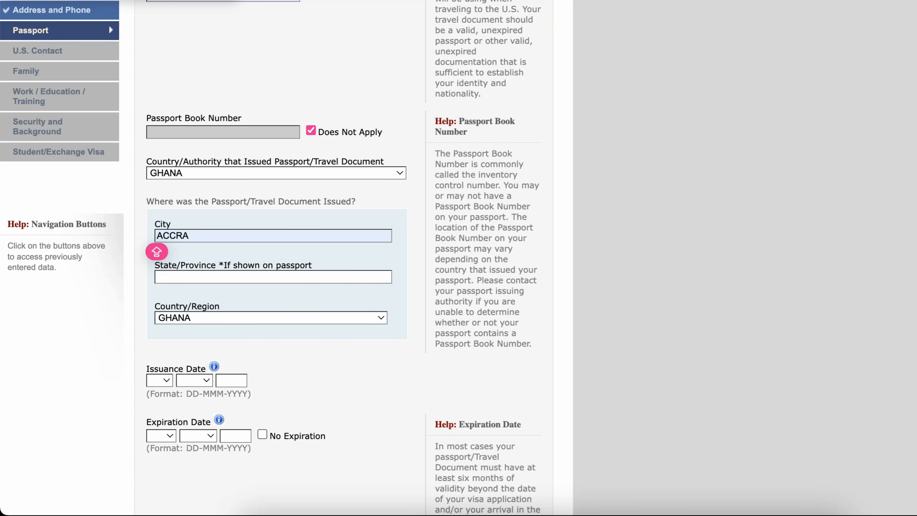
key("Tab")
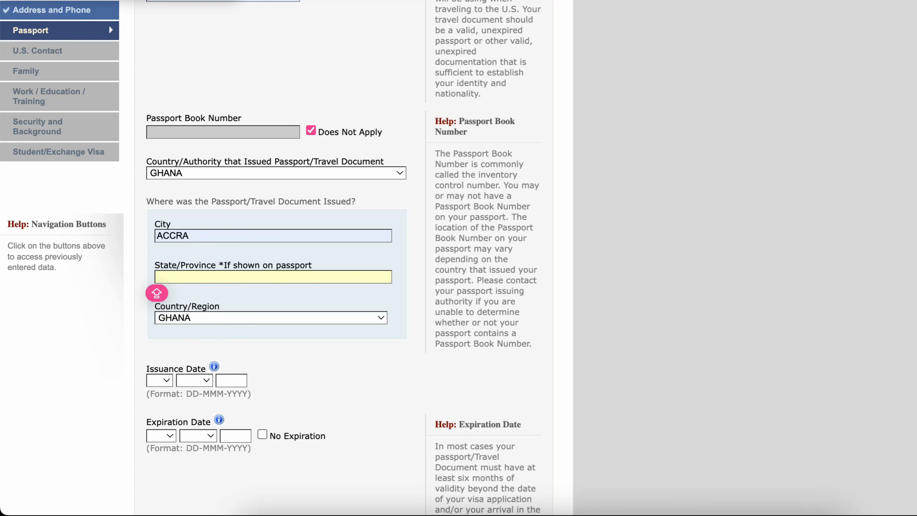
scroll(271, 253, "down", 3)
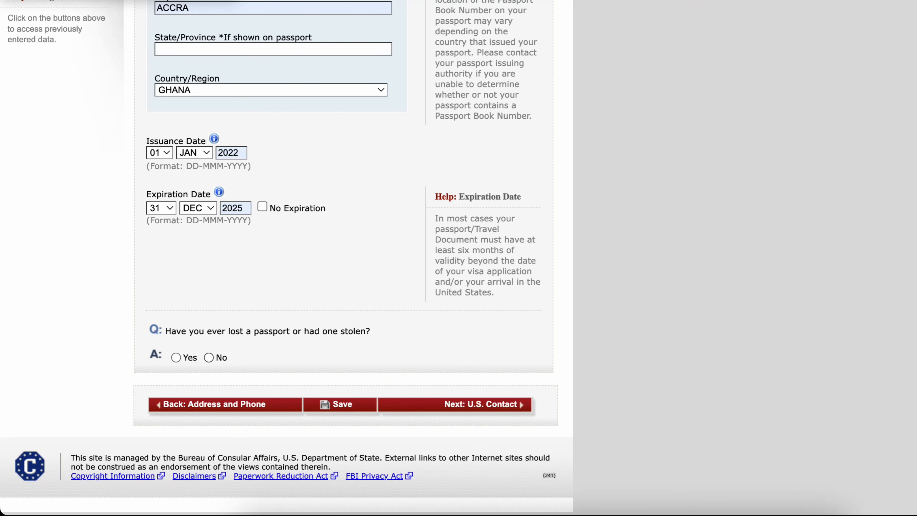
- Answer No to having ever lost a passport or had one stolen
left_click(208, 358)
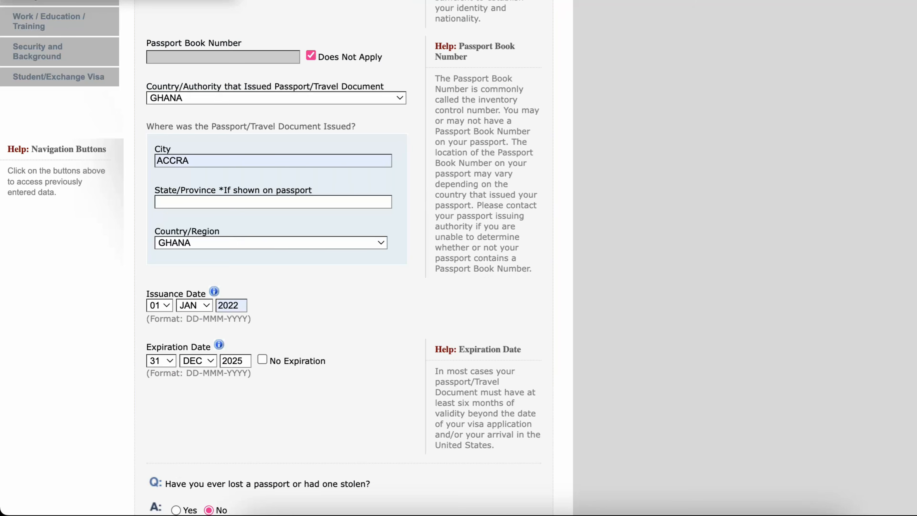
scroll(286, 253, "down", 5)
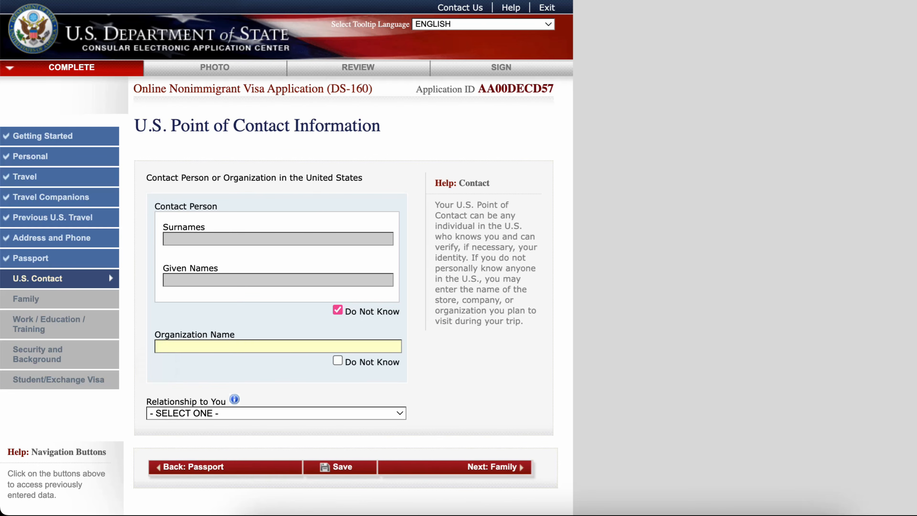
- Enter NORTHERN ILLINOIS UNIVERSITY as the U.S. contact organization and set the relationship to SCHOOL OFFICIAL
type("NORTHERN ILLINOIS UNIVERSITY")
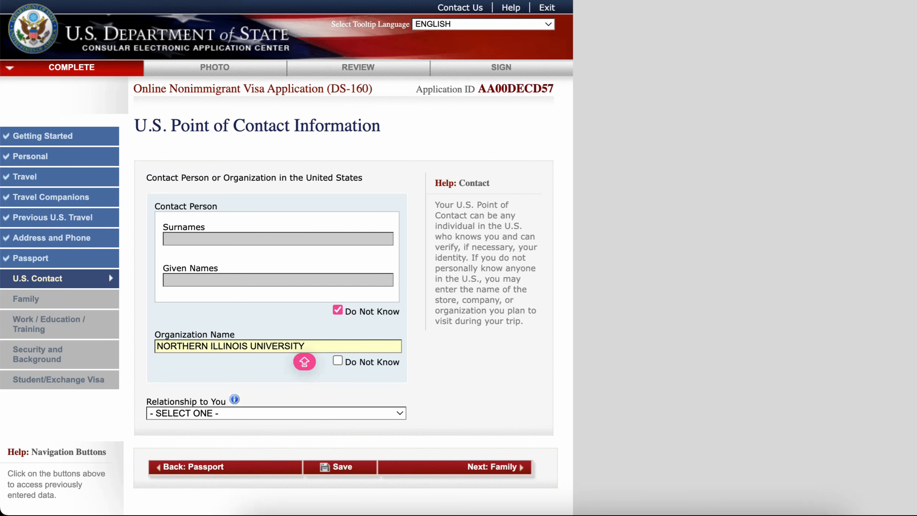
scroll(301, 359, "down", 2)
left_click(276, 379)
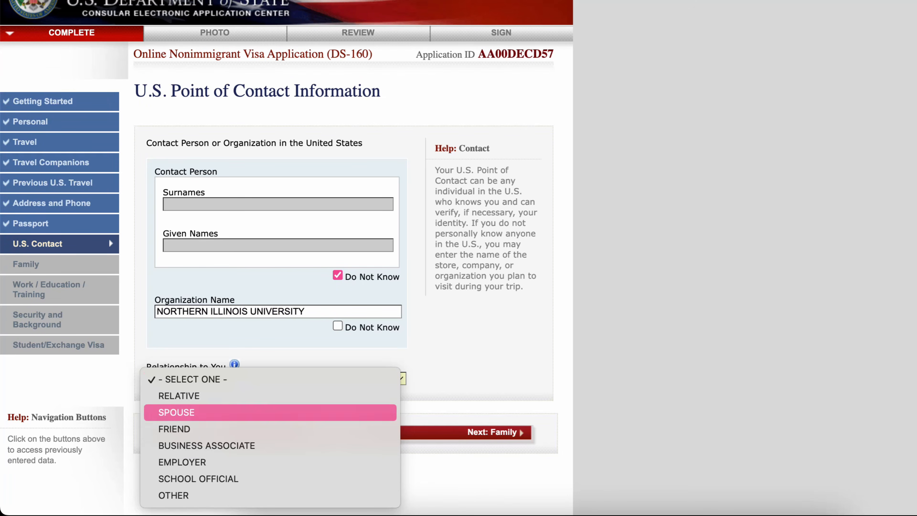
key("Down")
key("Return")
key("Tab")
type("900 CRANE DR")
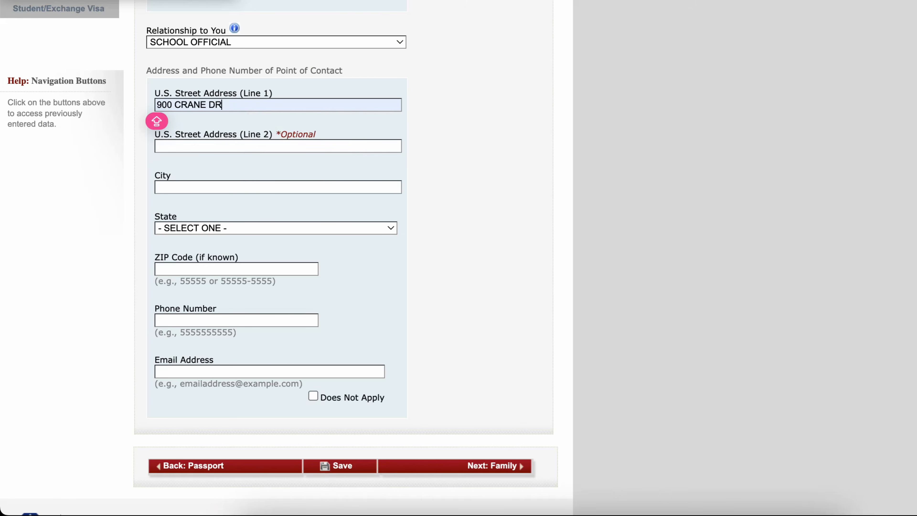
key("Tab")
key("Tab")
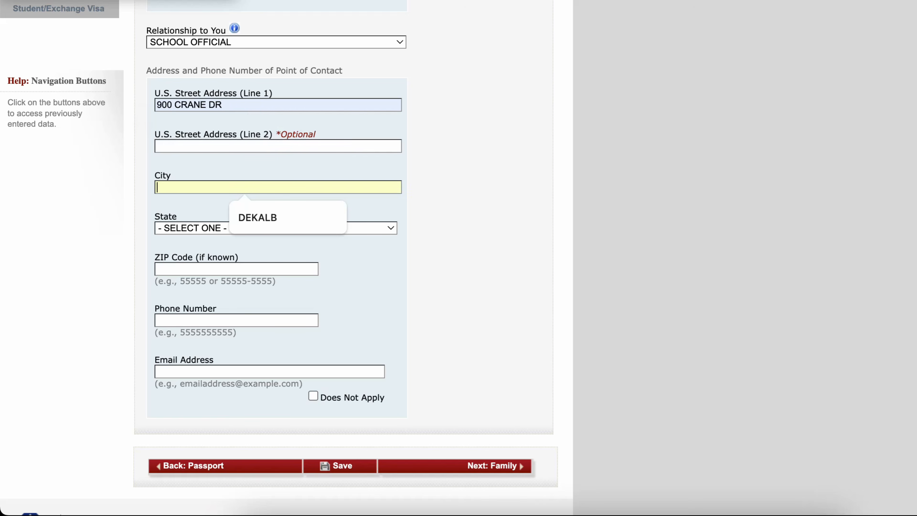
type("DEKALB")
key("Tab")
key("space")
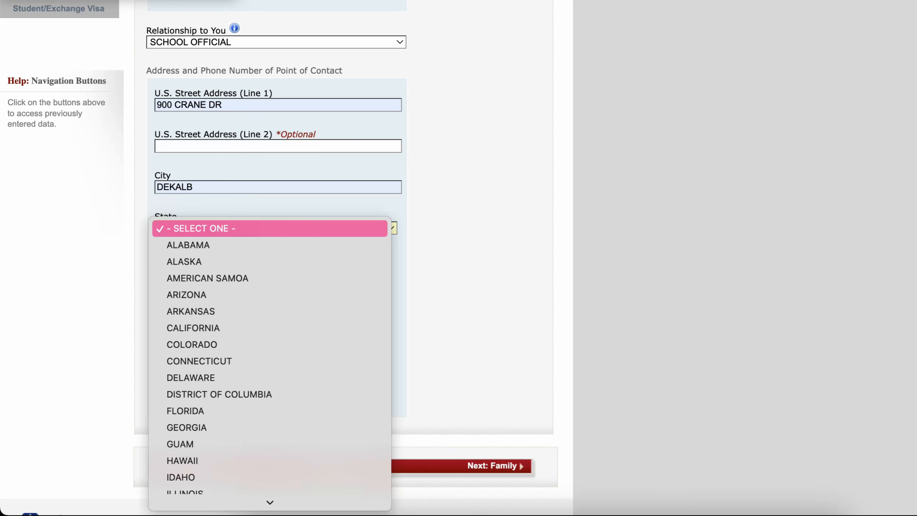
key("i")
key("l")
key("Return")
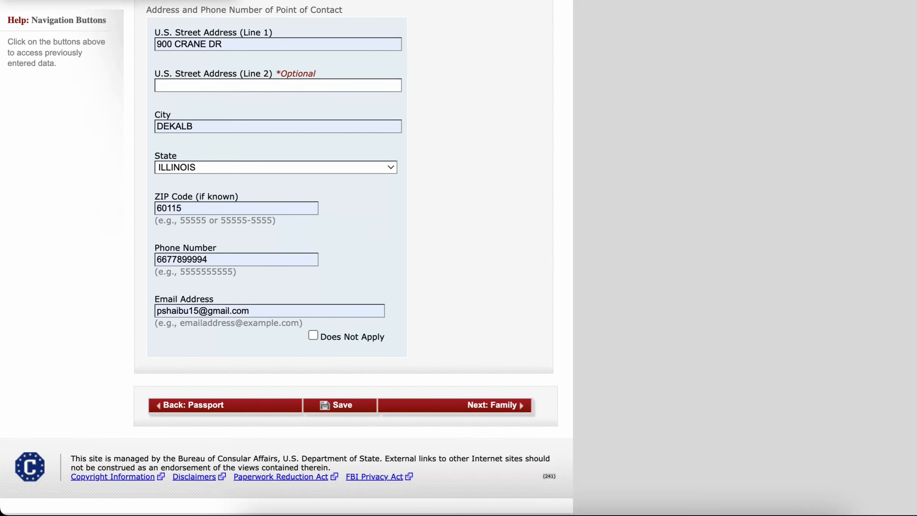
- Mark the parents' names as Do Not Know and answer No to having immediate or other relatives in the U.S
left_click(248, 327)
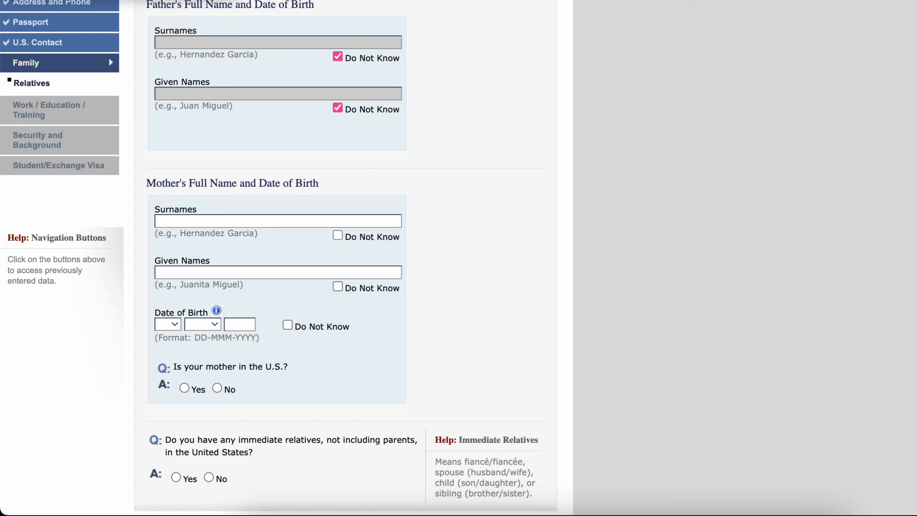
left_click(338, 234)
left_click(338, 286)
scroll(285, 253, "down", 3)
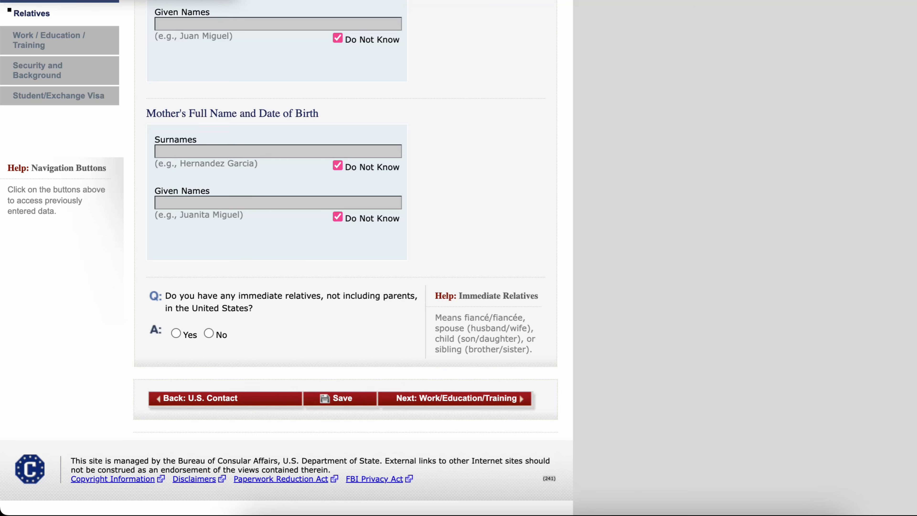
left_click(209, 333)
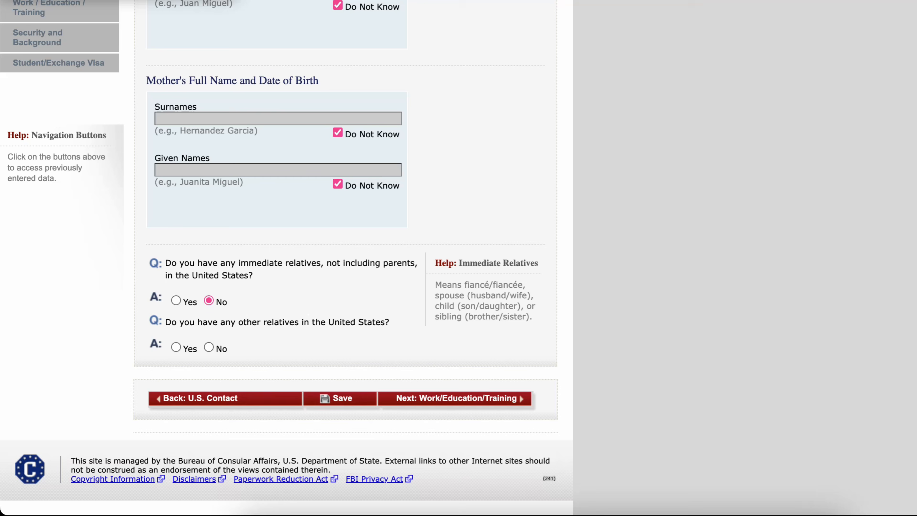
left_click(209, 347)
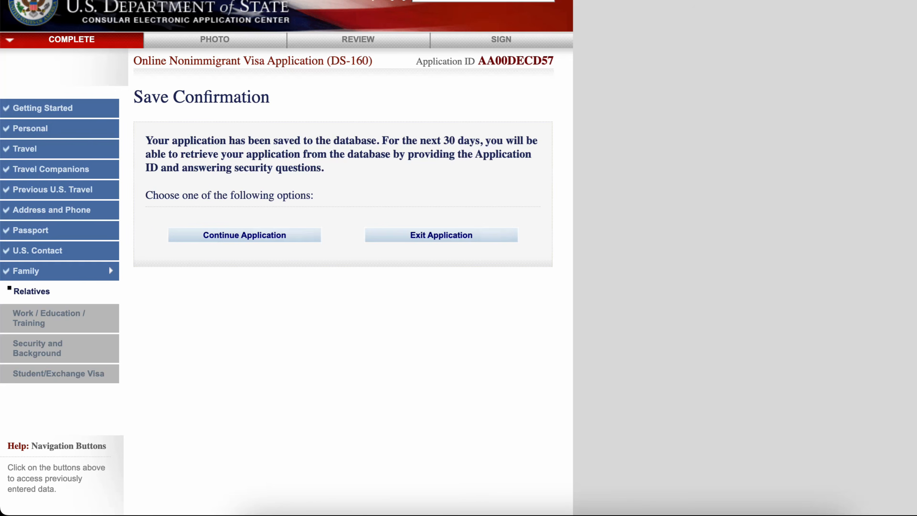
left_click(244, 235)
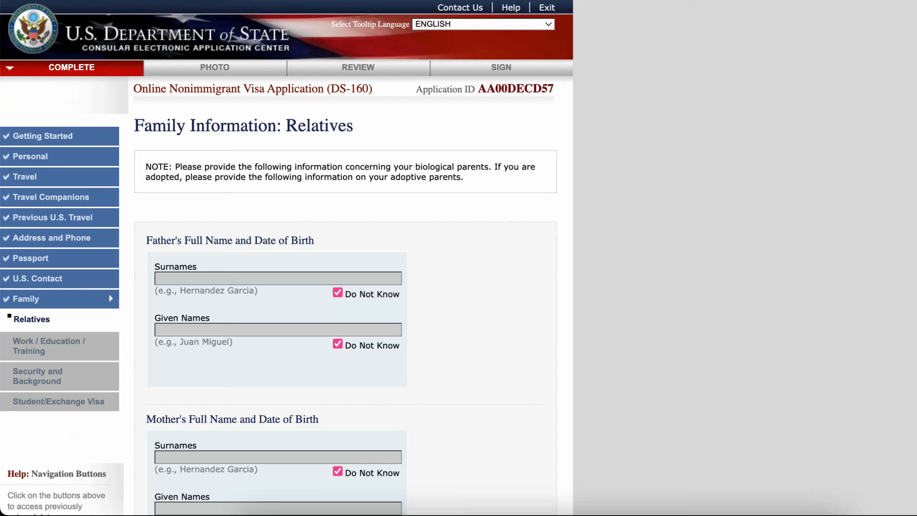
scroll(285, 253, "down", 10)
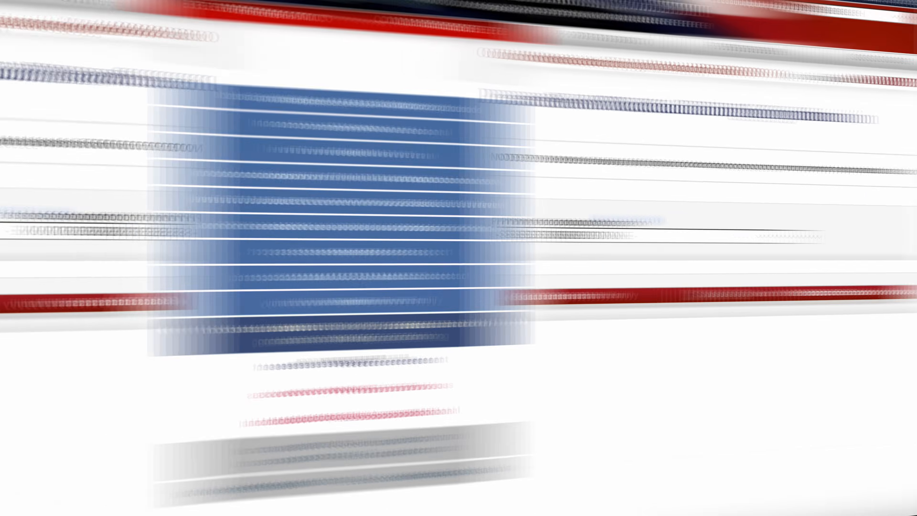
- Set the primary occupation to EDUCATION and enter UNIVERSITY OF CAPE COAST as the present school name
key("space")
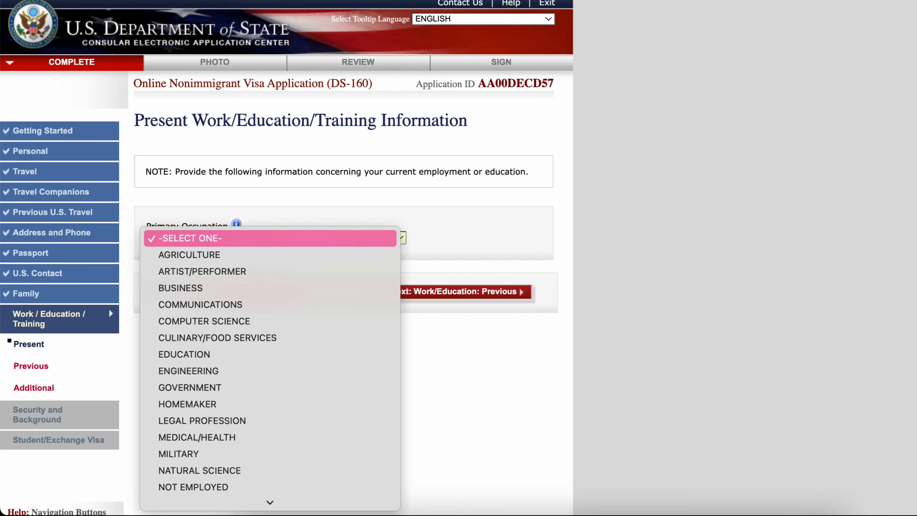
key("Return")
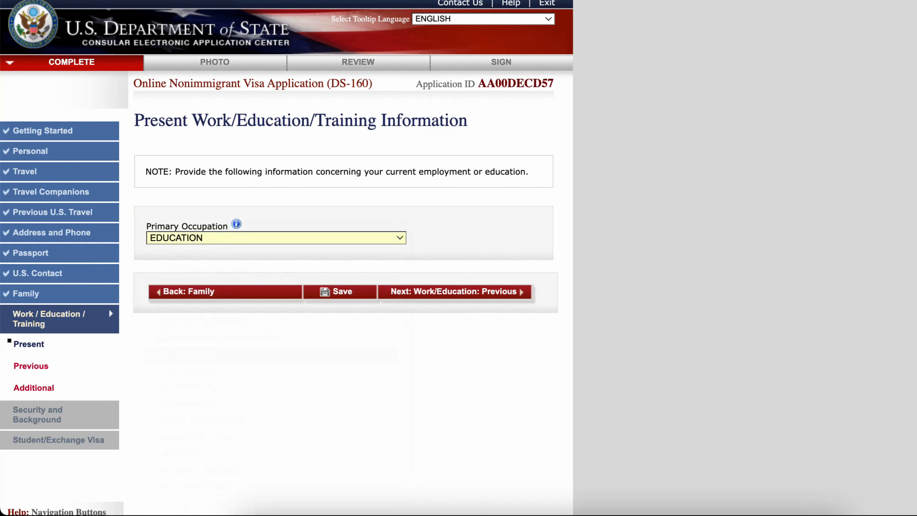
key("Tab")
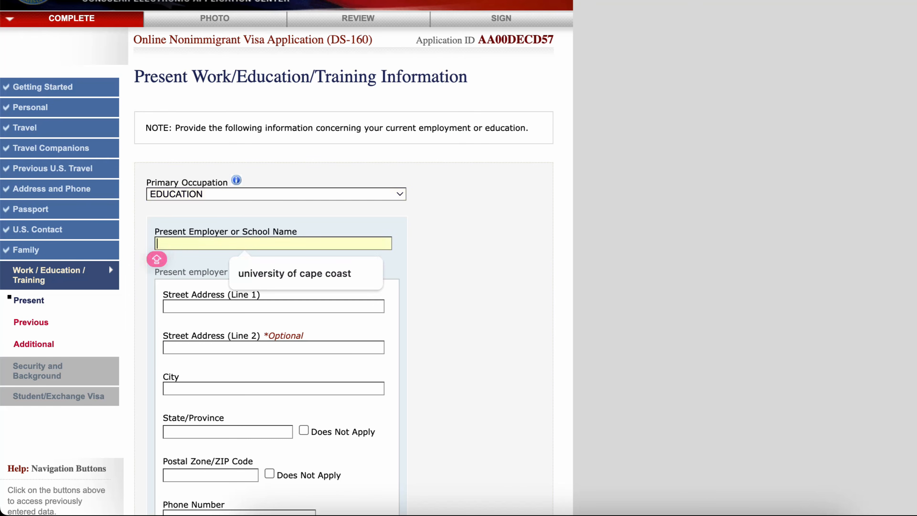
left_click(286, 261)
- Enter UNIVERSITY DRIVE as the school's street address and CAPE COAST as its city, marking the postal code Does Not Apply
key("Tab")
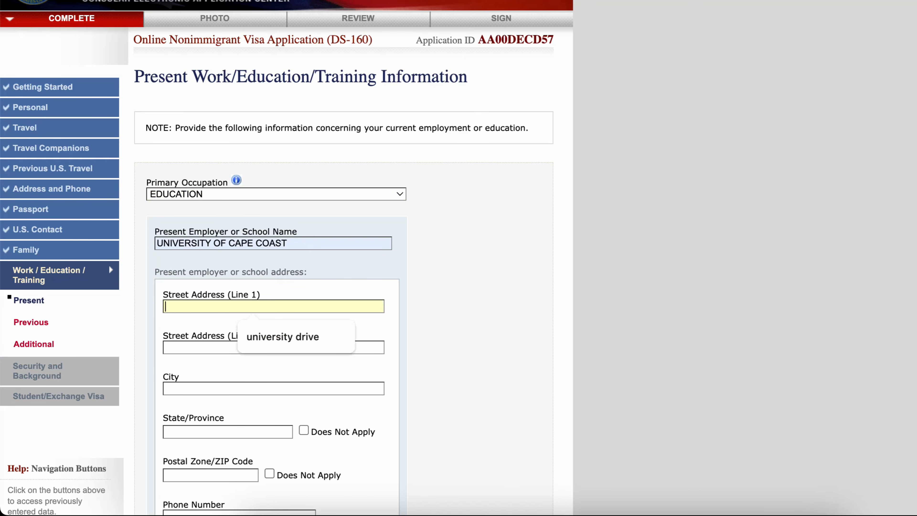
key("Down")
key("Return")
scroll(164, 321, "down", 3)
key("Tab")
key("Tab")
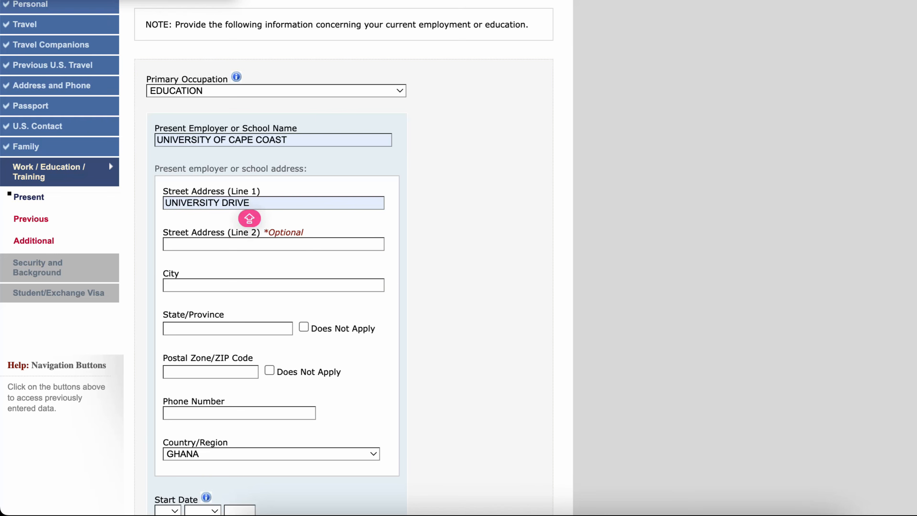
key("Down")
key("Return")
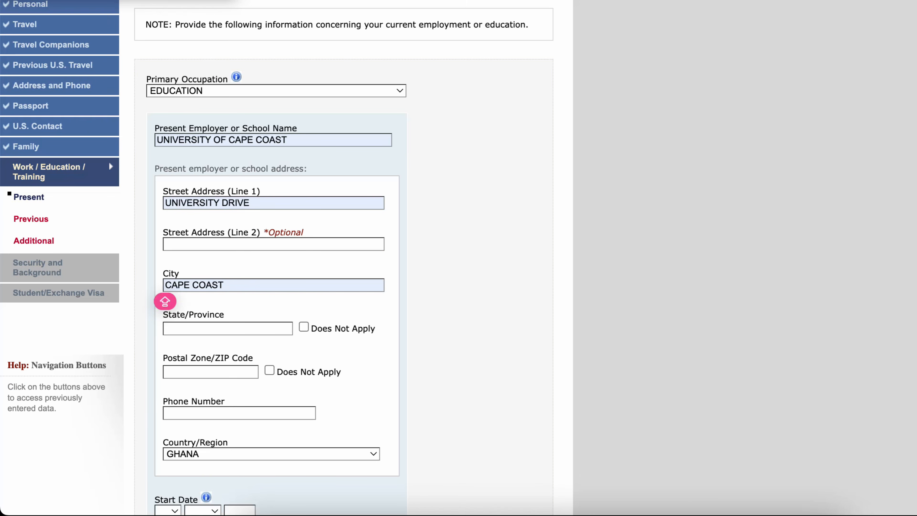
key("Tab")
key("Tab")
key("space")
scroll(274, 258, "down", 3)
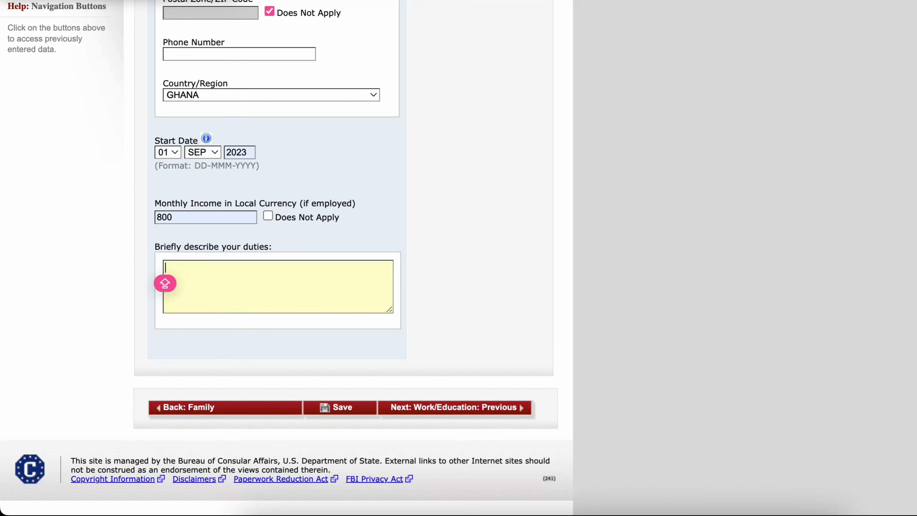
- Describe the duties as a teaching assistant teaching undergraduate economics courses, proctoring and grading exams, and supervising student research
type("I AM CURR")
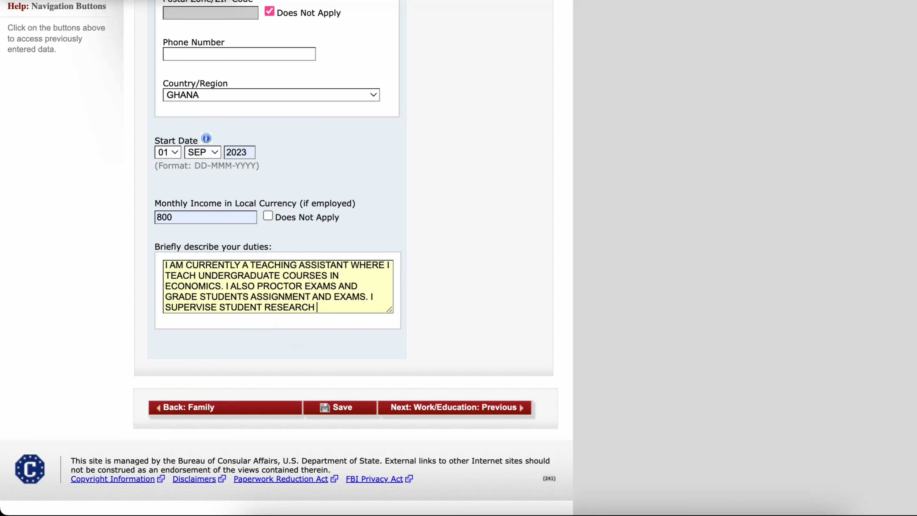
type("AS WELL.")
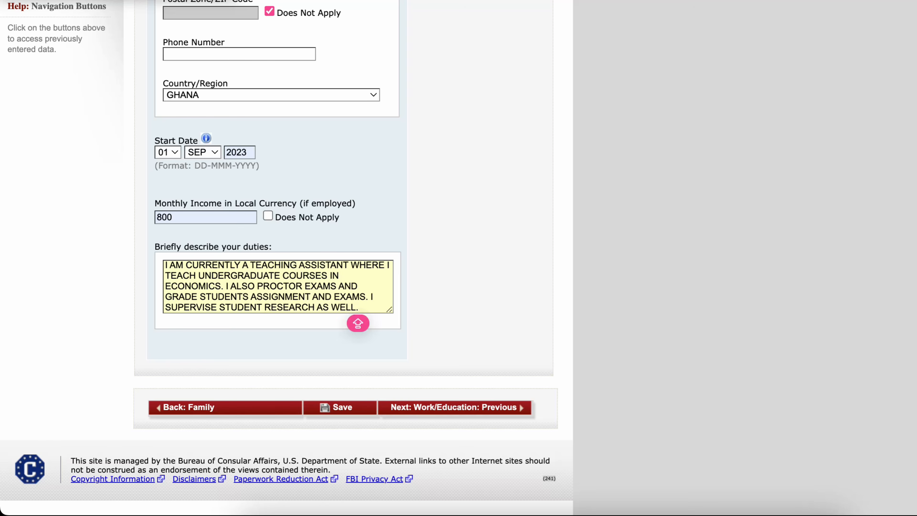
key("Return")
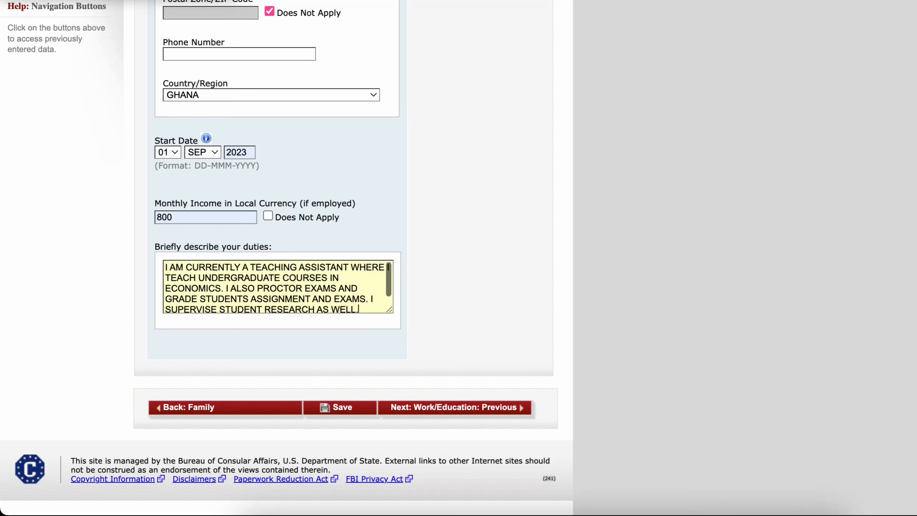
key("BackSpace")
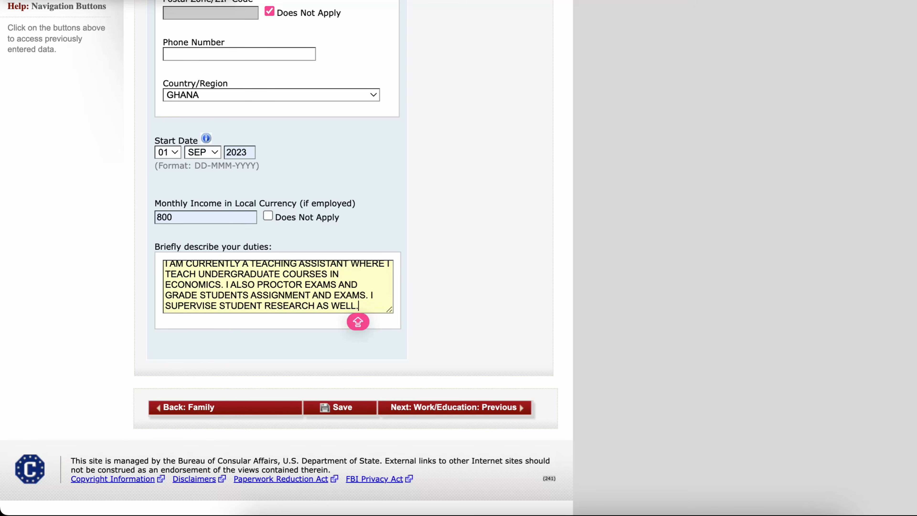
left_click_drag(181, 246, 155, 247)
scroll(287, 253, "up", 1)
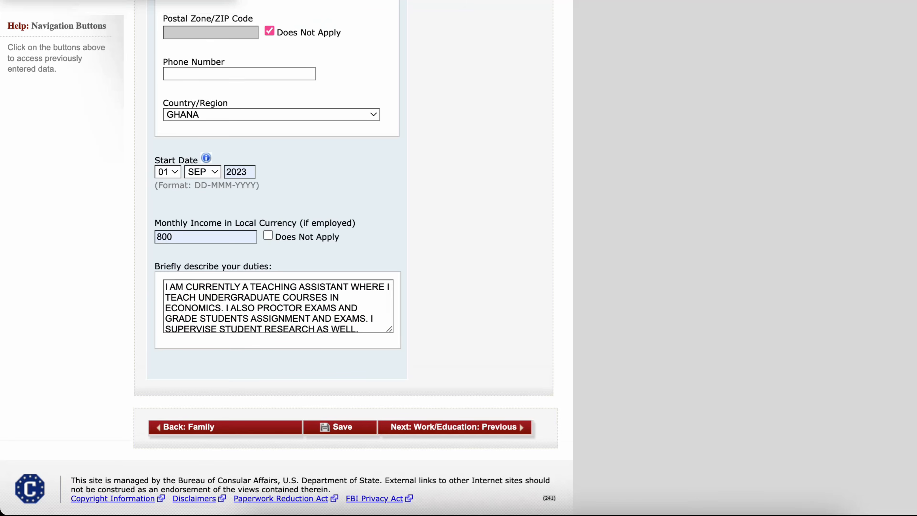
left_click_drag(350, 287, 249, 287)
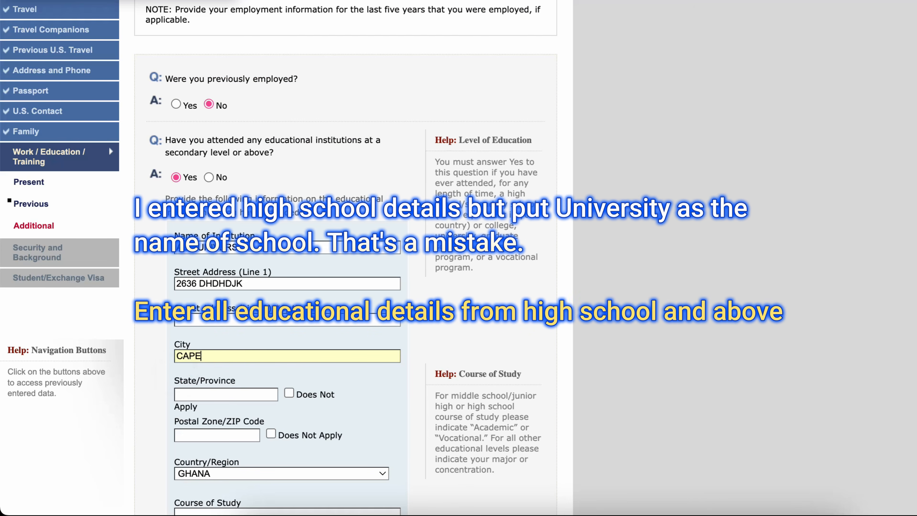
- Enter CAPE COAST as the previous school's city and mark its state/province and postal code as Does Not Apply
type("COAST")
left_click(289, 393)
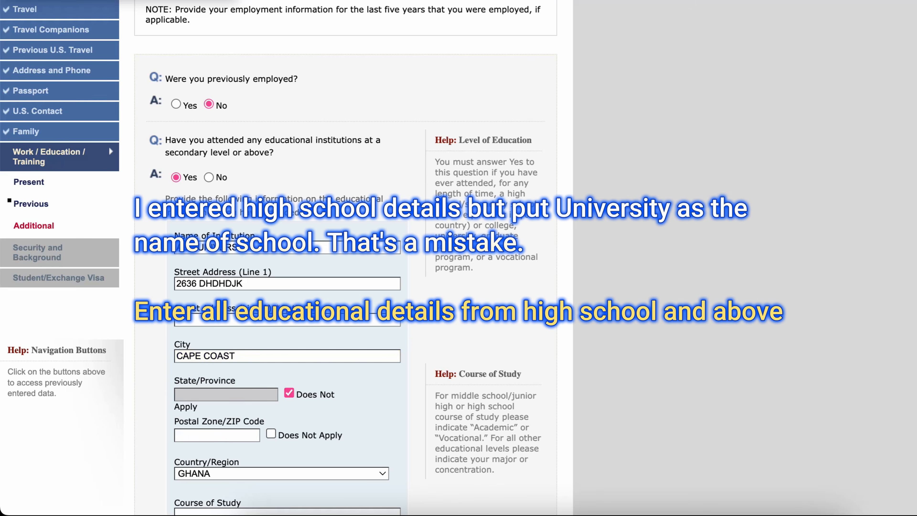
left_click(271, 433)
scroll(287, 325, "down", 5)
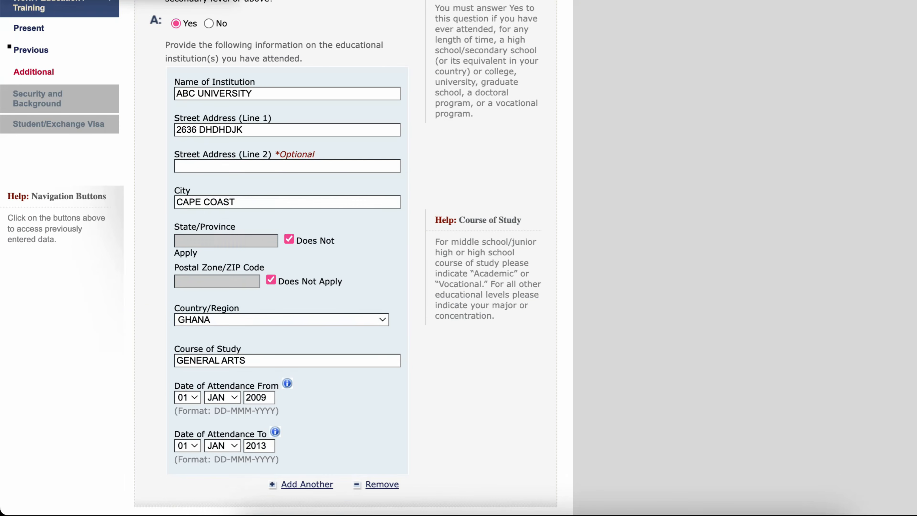
scroll(287, 253, "down", 4)
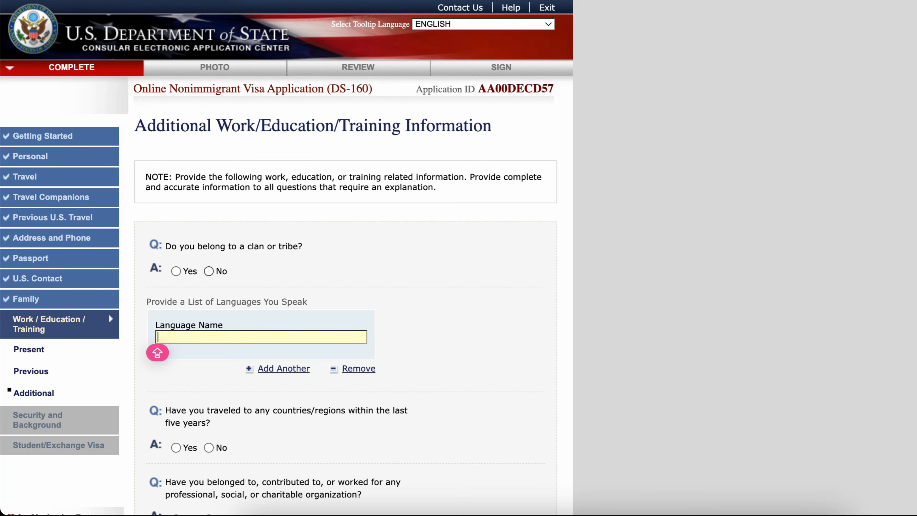
- Answer No to belonging to a clan or tribe and list HAUSA, ENGLISH, TWI and FANTE as spoken languages
left_click(209, 271)
scroll(287, 271, "down", 1)
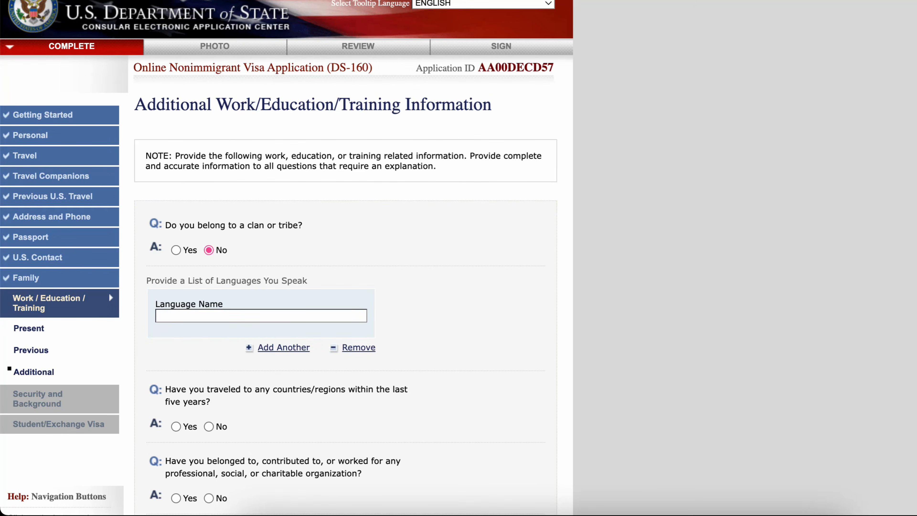
left_click(261, 316)
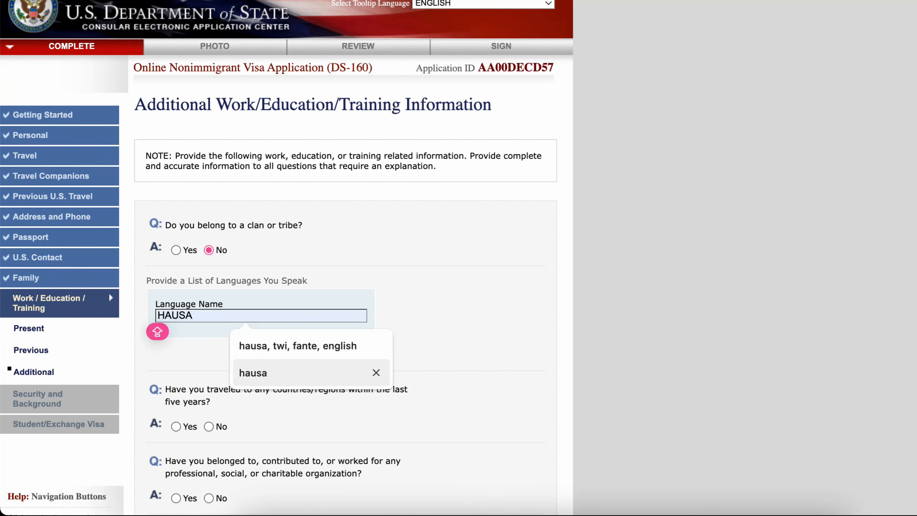
key("Return")
left_click(284, 347)
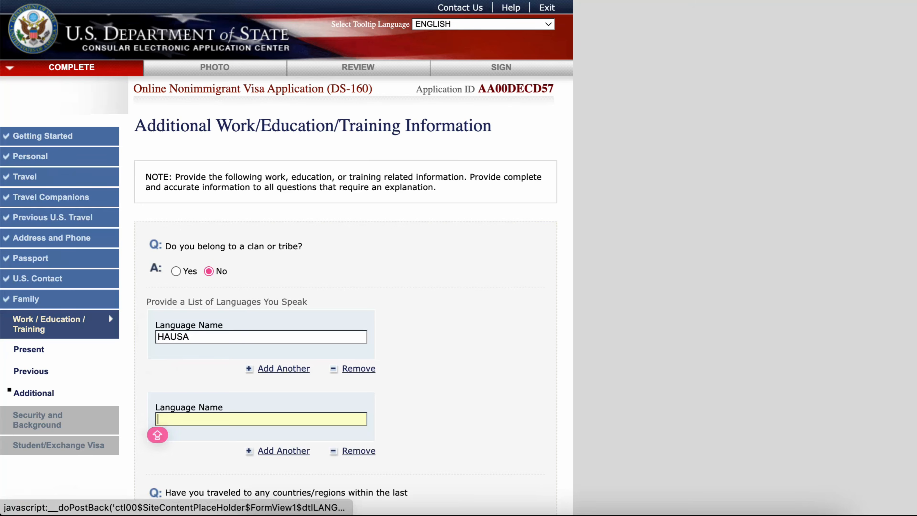
type("ENGLISH")
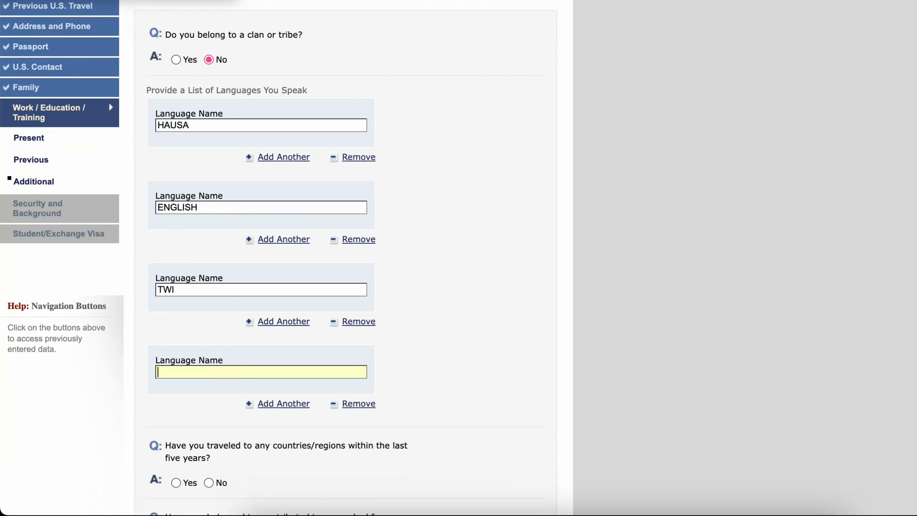
left_click(157, 383)
type("FANTE")
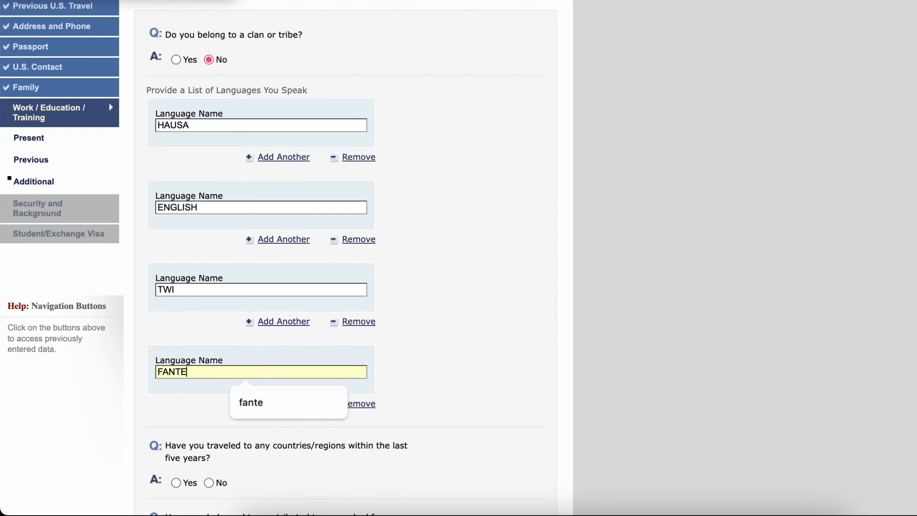
left_click(186, 389)
scroll(187, 388, "down", 8)
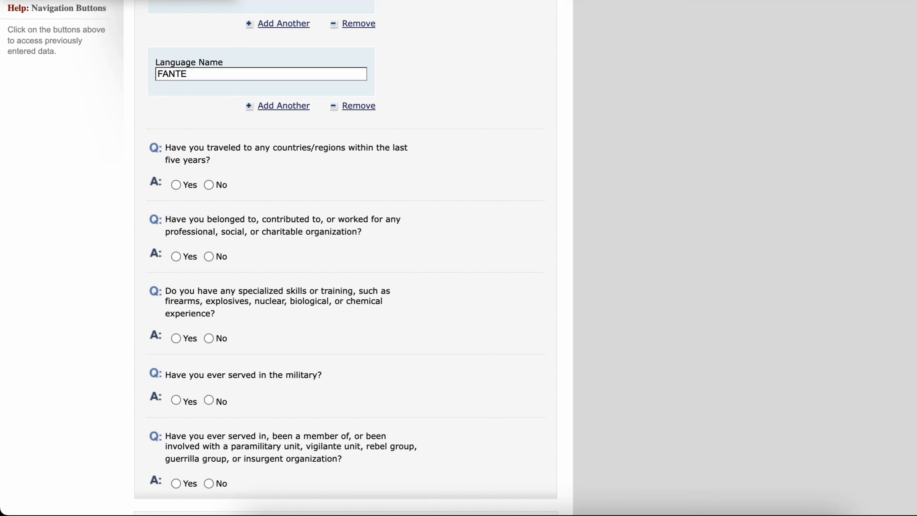
- Answer Yes to travel within the last five years and select CANADA as the country visited
left_click(176, 185)
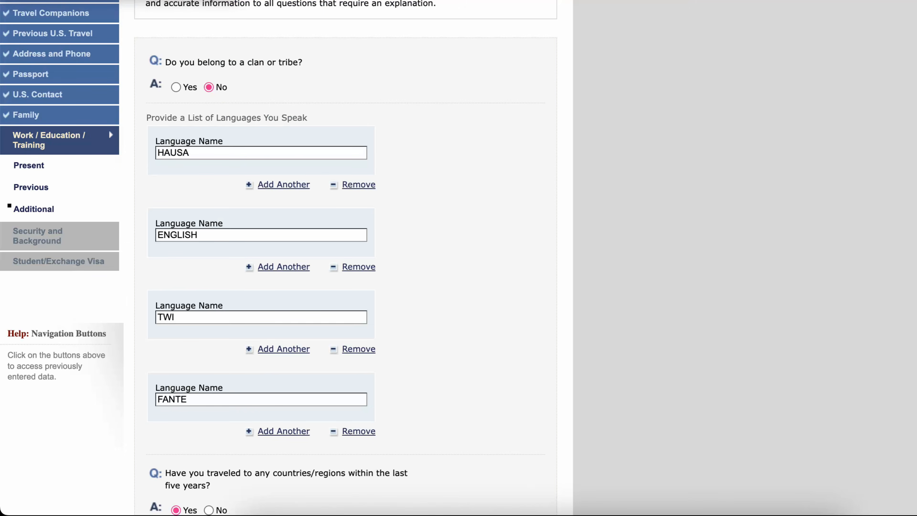
scroll(231, 253, "down", 7)
left_click(253, 292)
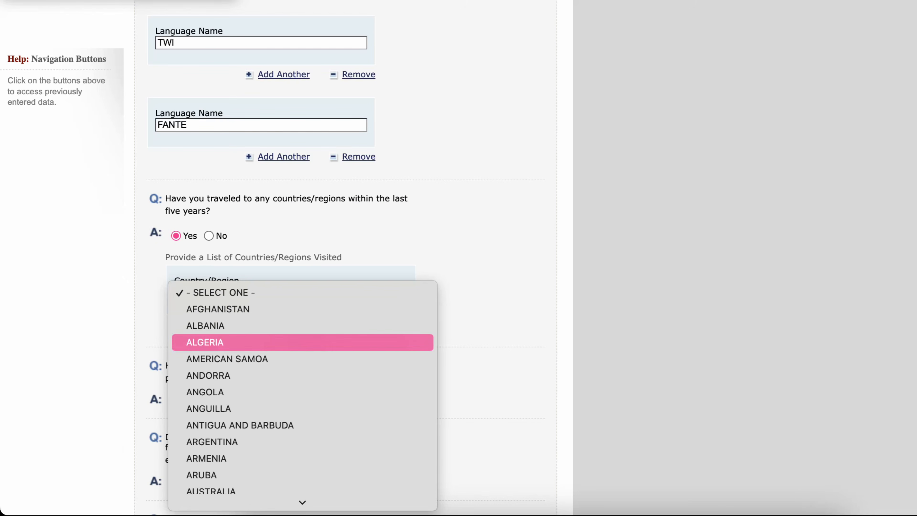
key("c")
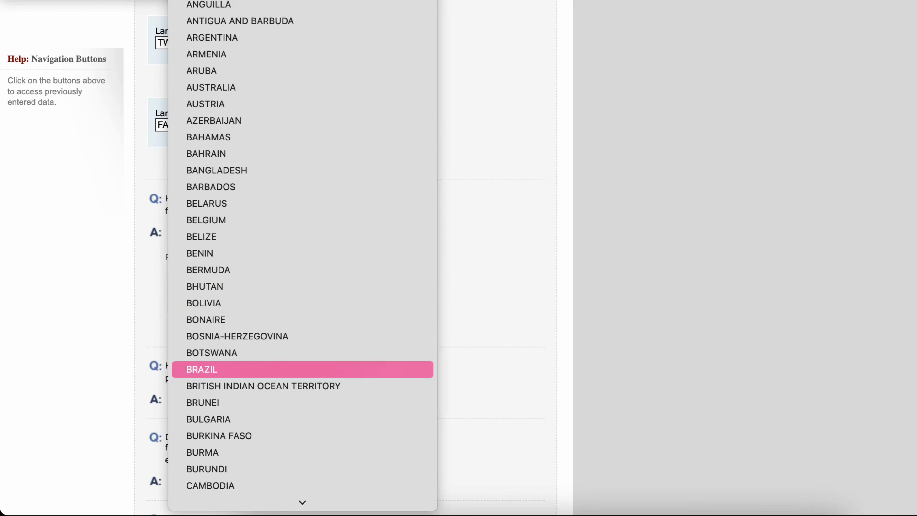
scroll(303, 370, "down", 4)
left_click(303, 369)
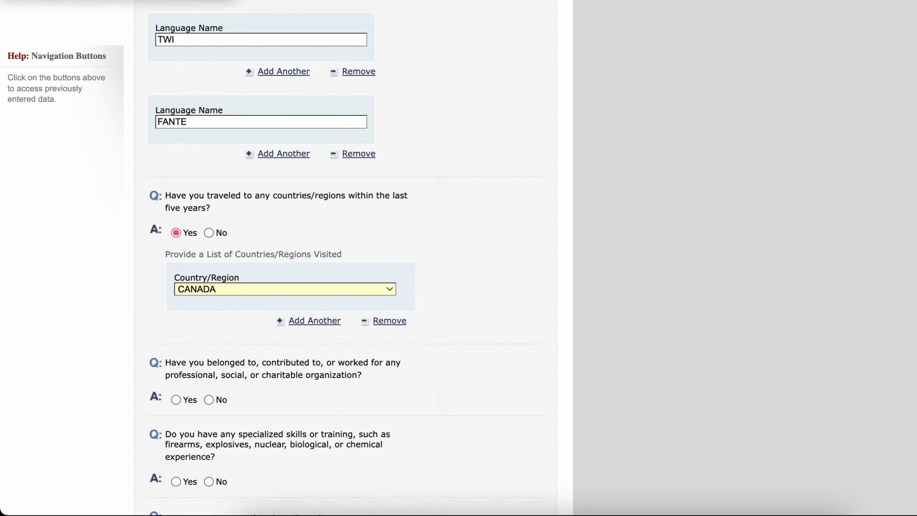
- Answer No to the organization, specialized skills, military service and paramilitary involvement questions
scroll(302, 370, "down", 3)
scroll(275, 253, "down", 3)
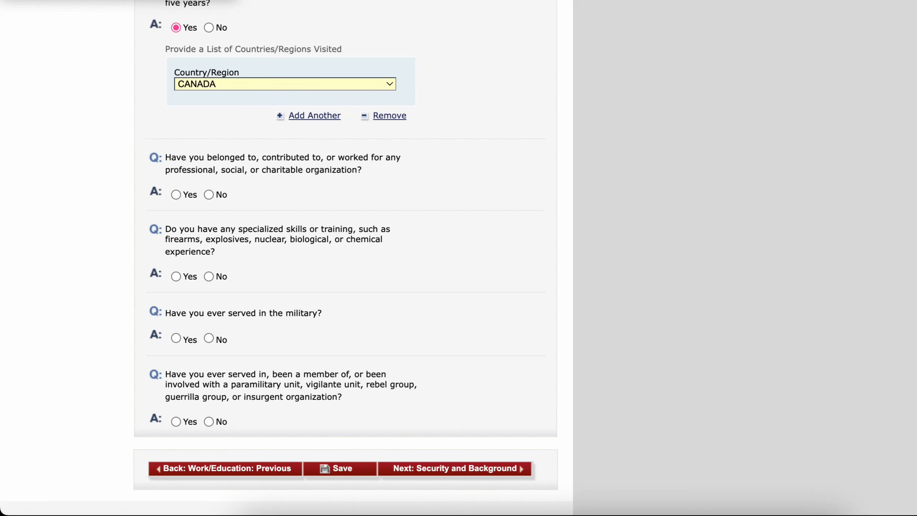
left_click(209, 194)
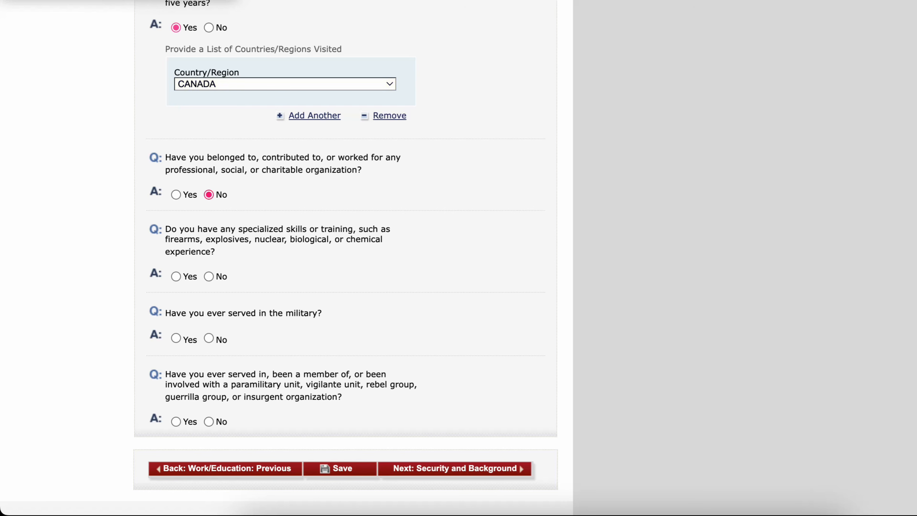
scroll(346, 258, "down", 8)
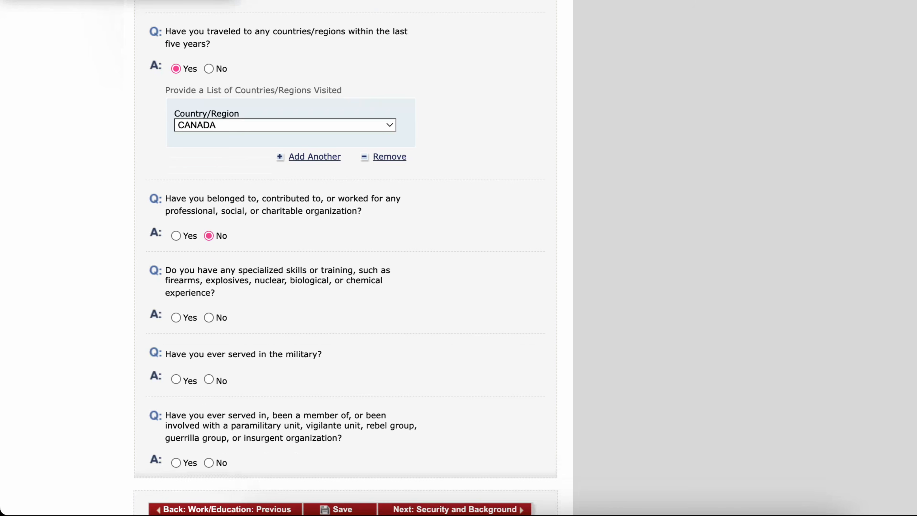
left_click(208, 317)
left_click(209, 380)
scroll(209, 361, "down", 5)
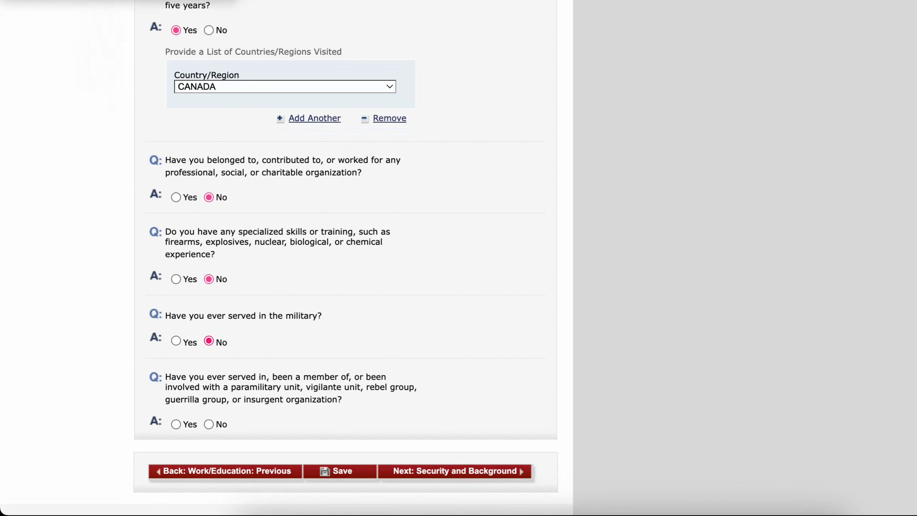
left_click(209, 399)
- Save the work/education page, continue the application and move on to Security and Background
scroll(287, 258, "down", 1)
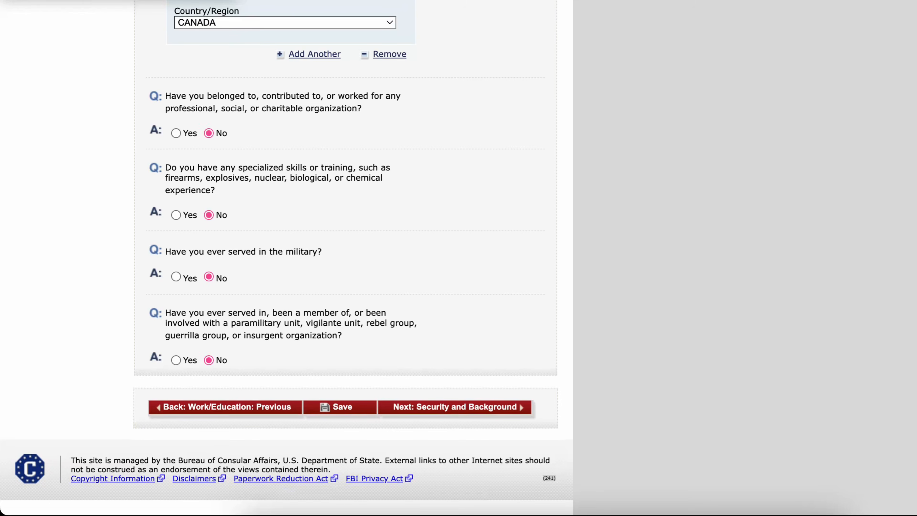
left_click(341, 408)
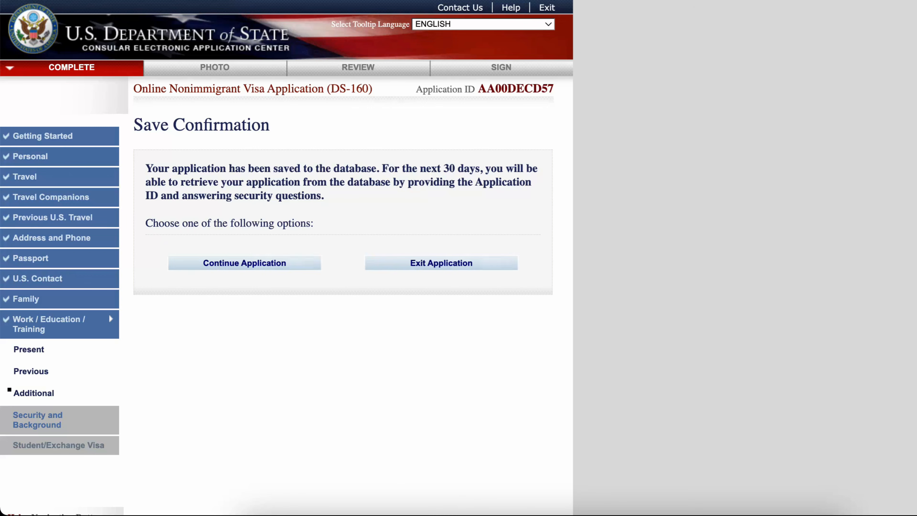
left_click(245, 263)
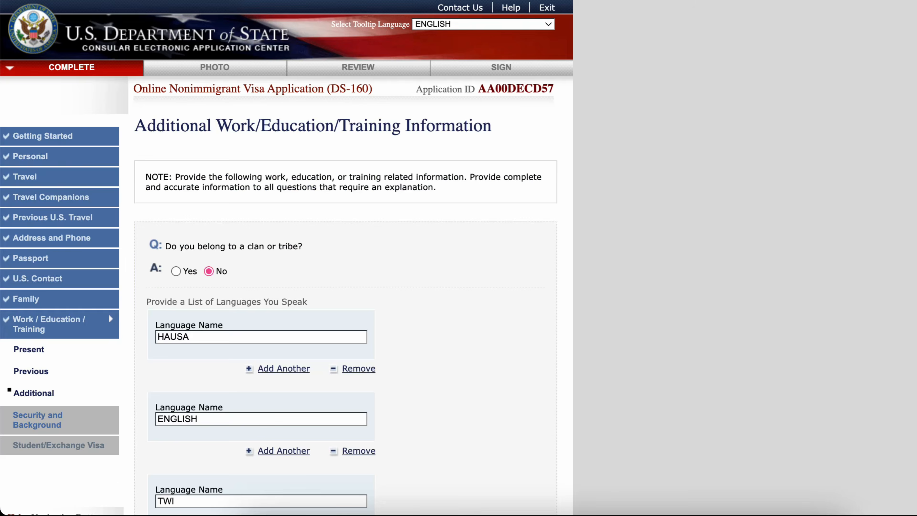
scroll(287, 258, "down", 20)
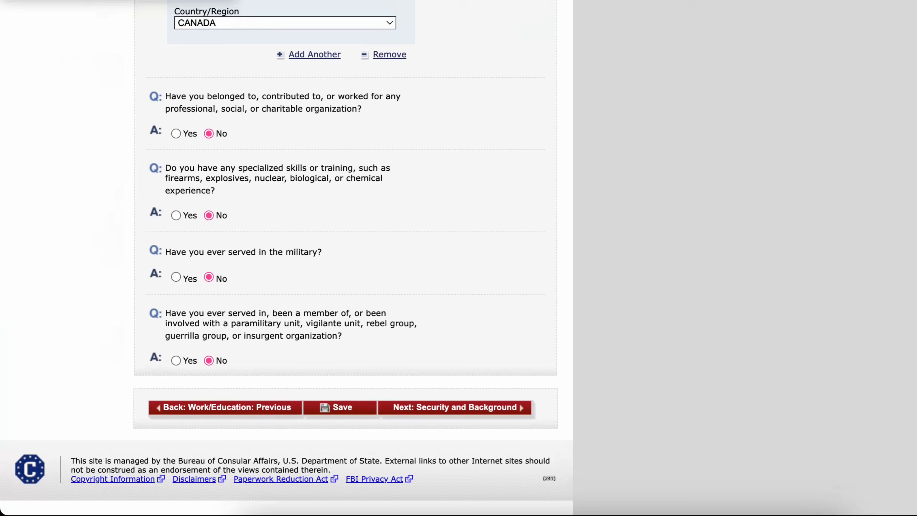
left_click(455, 408)
- Answer No to the Security and Background Part 1 health, disorder and drug abuse questions
scroll(287, 258, "down", 8)
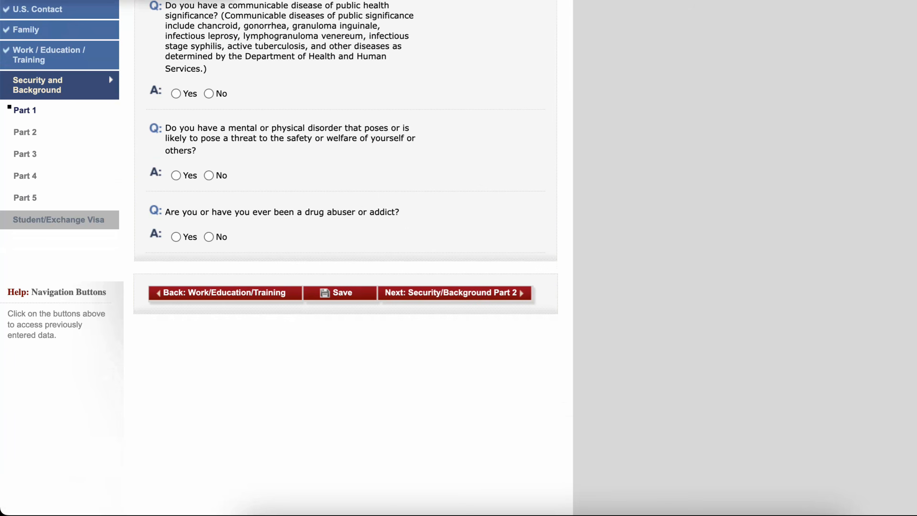
left_click(209, 216)
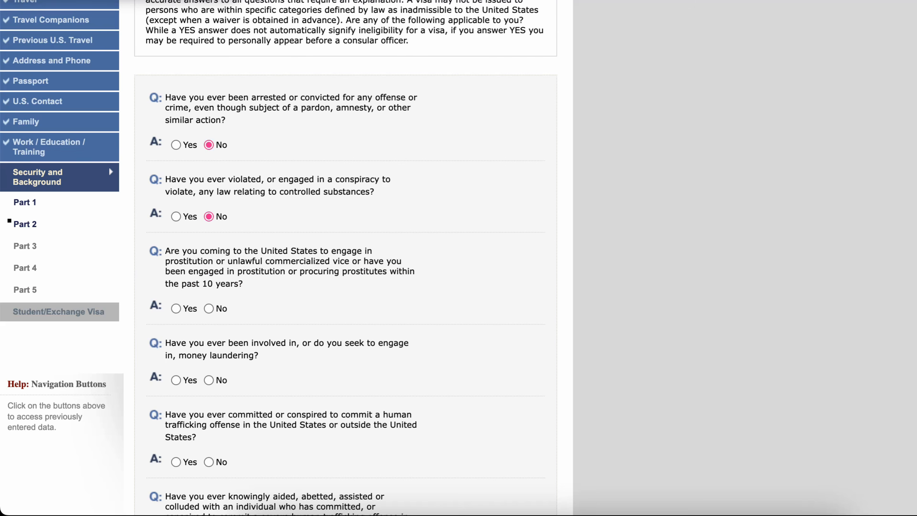
left_click(209, 309)
- Answer No to the Part 2 money laundering and human trafficking questions
left_click(209, 380)
scroll(287, 258, "down", 8)
left_click(209, 180)
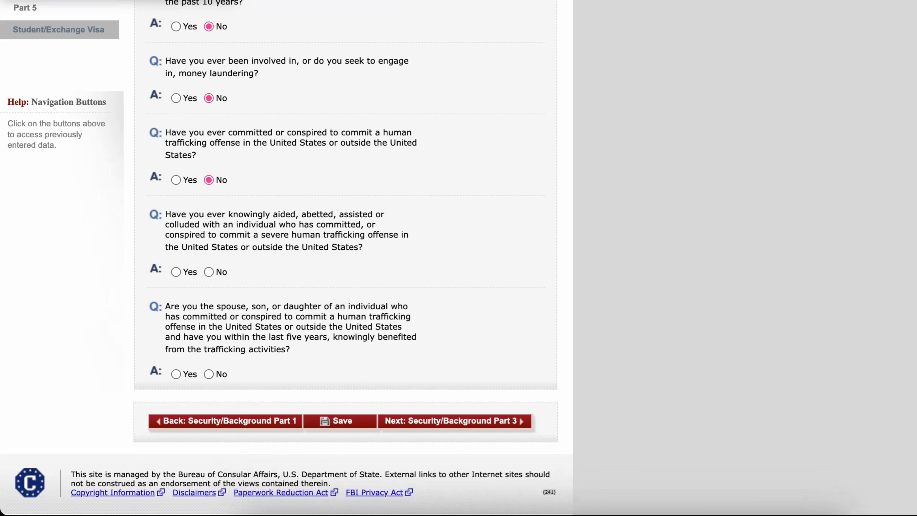
left_click(209, 272)
left_click(208, 223)
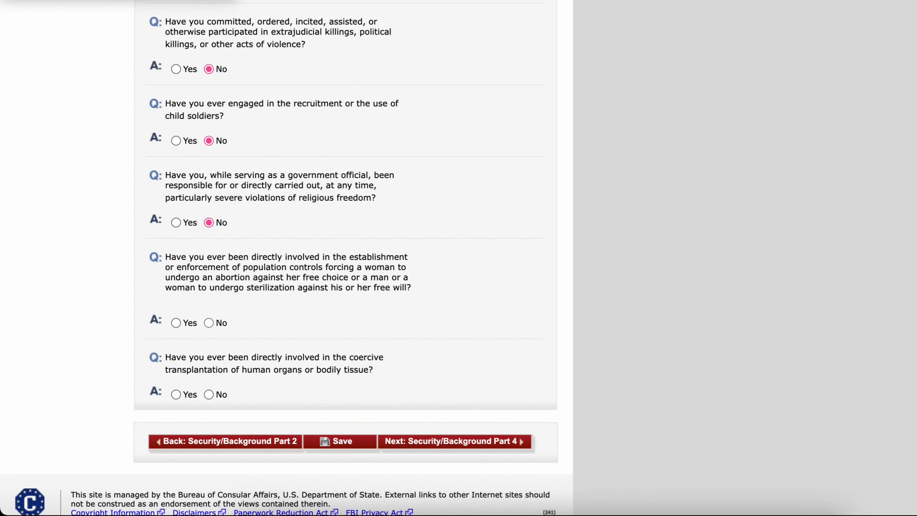
left_click(209, 323)
- Answer No to the remaining Part 3 questions, including coercive organ transplantation
left_click(209, 394)
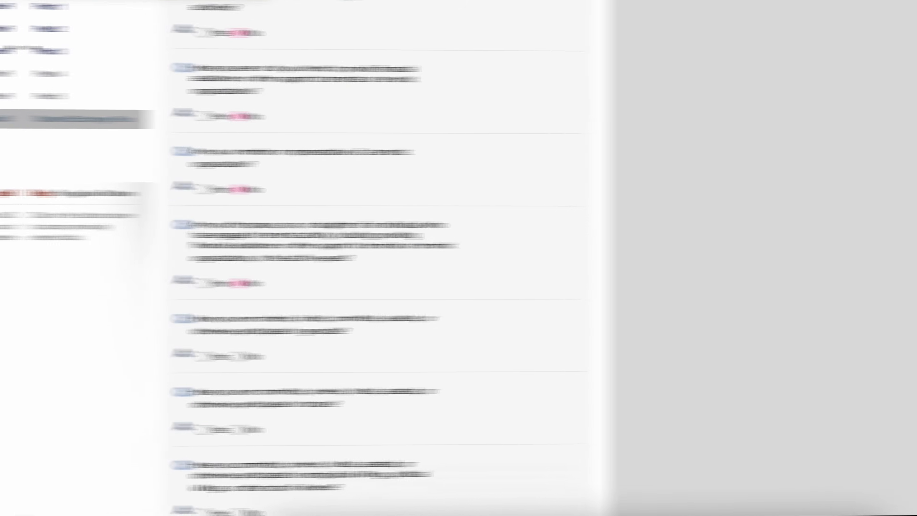
left_click(209, 427)
scroll(209, 426, "down", 5)
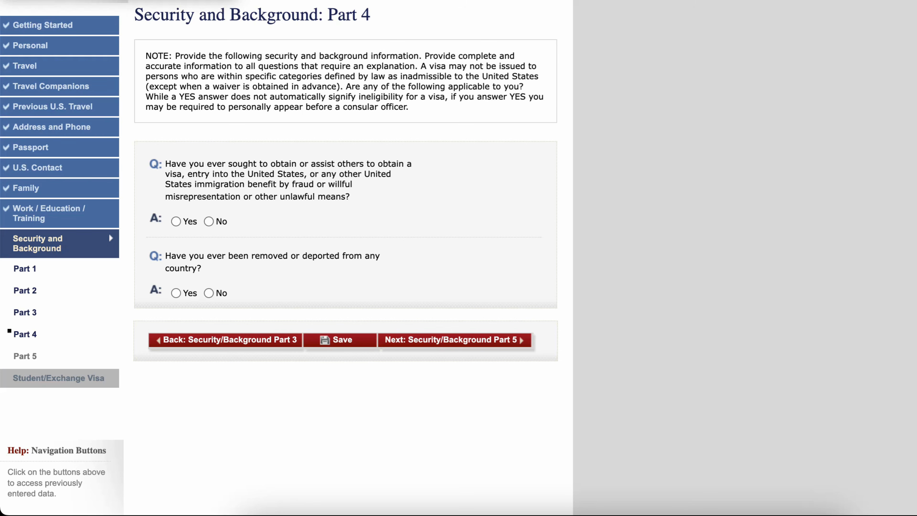
- Answer No to the Part 4 fraud and deportation questions and all three Part 5 questions
left_click(209, 221)
left_click(209, 293)
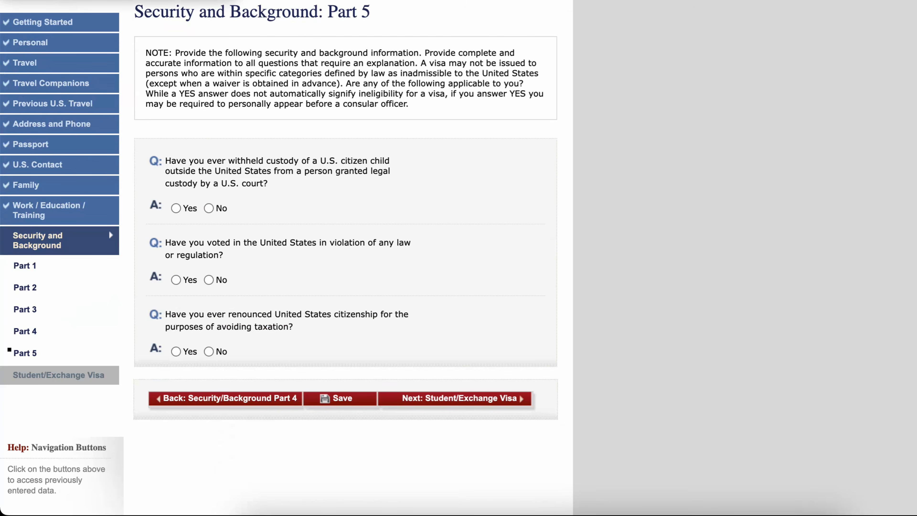
left_click(209, 208)
left_click(209, 280)
left_click(208, 352)
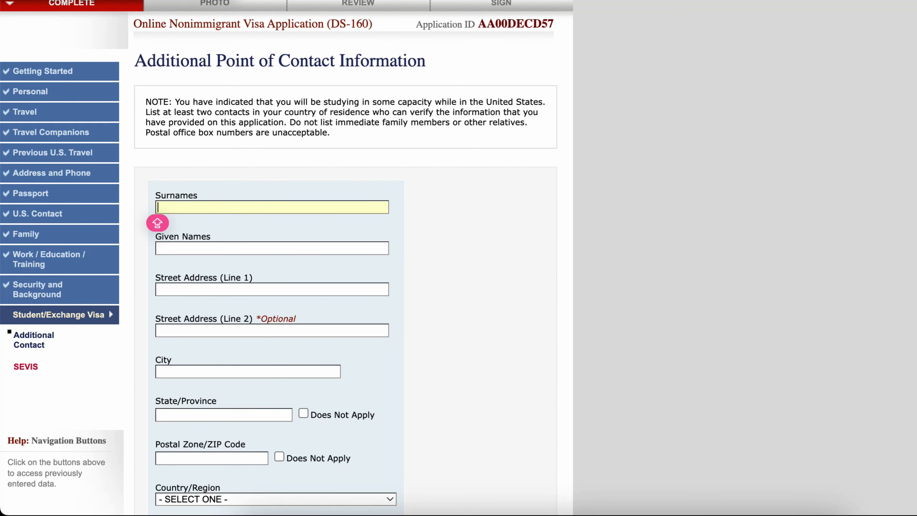
- Set the first additional point of contact's country to GHANA
scroll(157, 223, "down", 20)
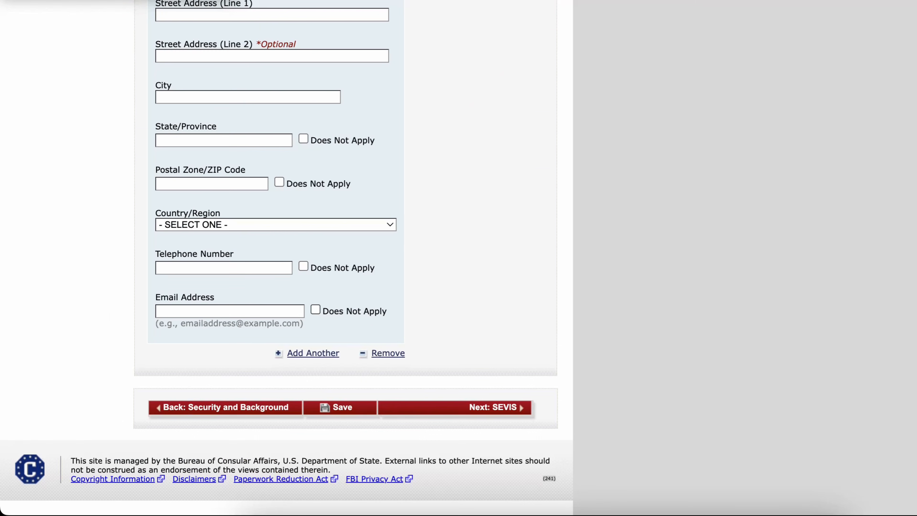
scroll(287, 258, "up", 10)
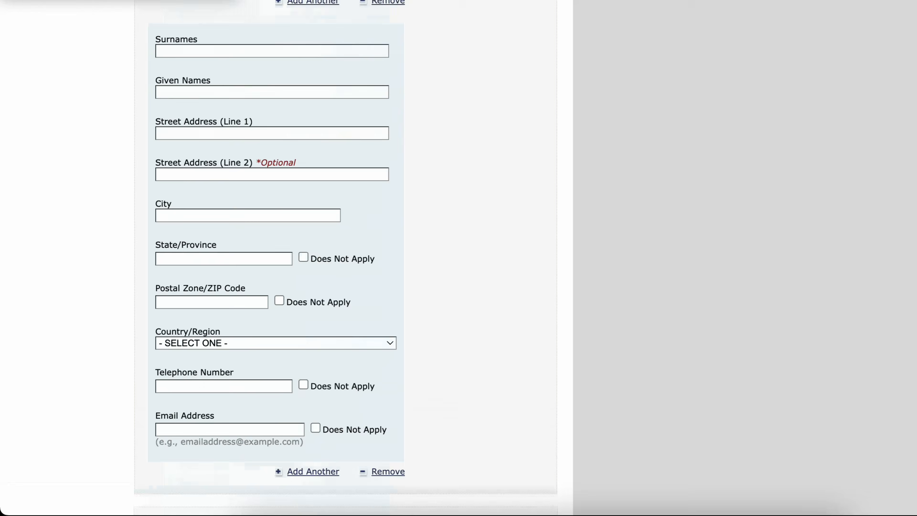
scroll(287, 258, "up", 7)
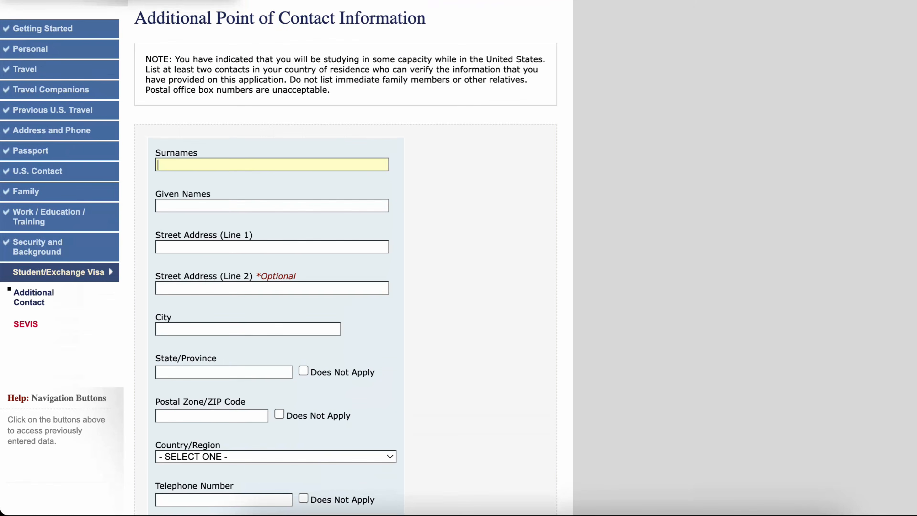
scroll(286, 258, "down", 5)
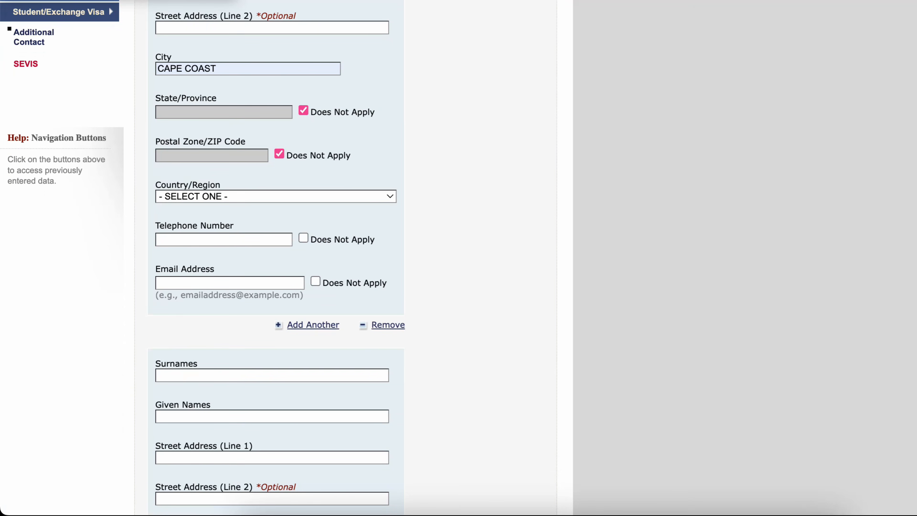
left_click(276, 197)
type("gh")
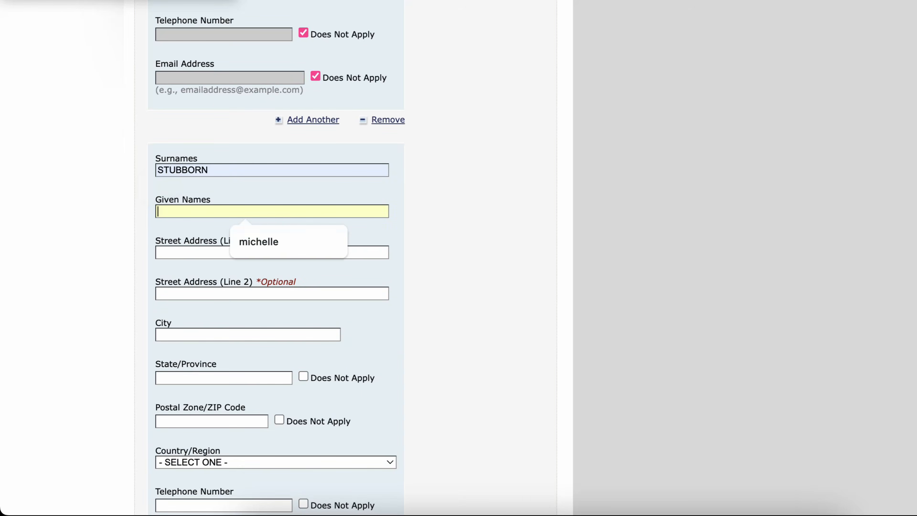
- Enter the second additional contact's given names
type("MICHELLE")
left_click(272, 252)
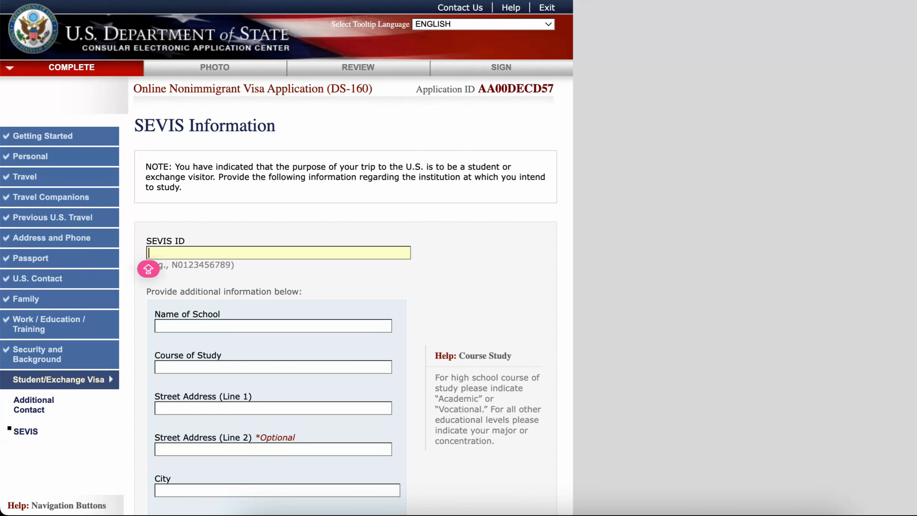
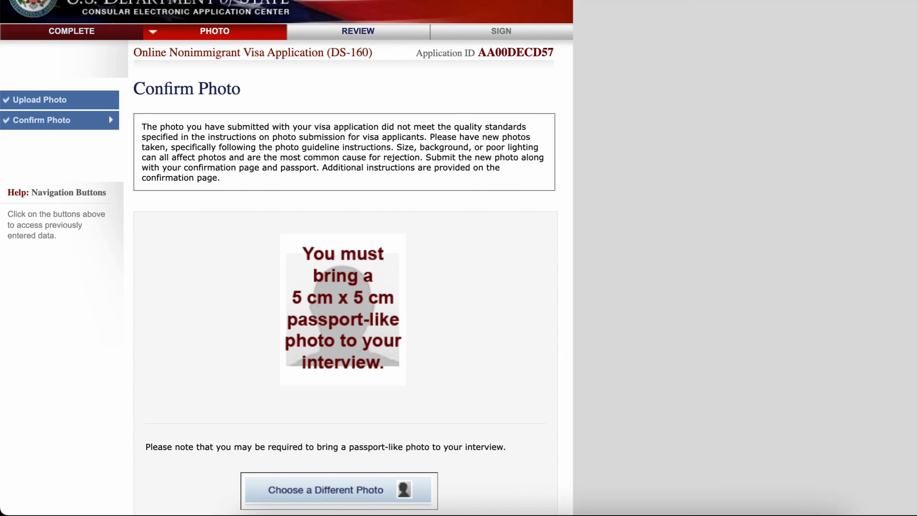
- Examine the photo confirmation page and the uploaded photo
scroll(287, 258, "down", 5)
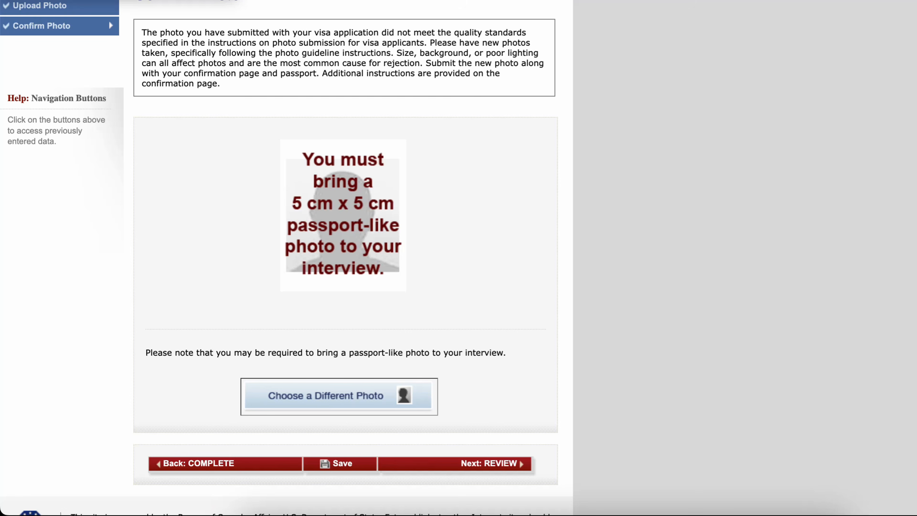
scroll(287, 257, "up", 4)
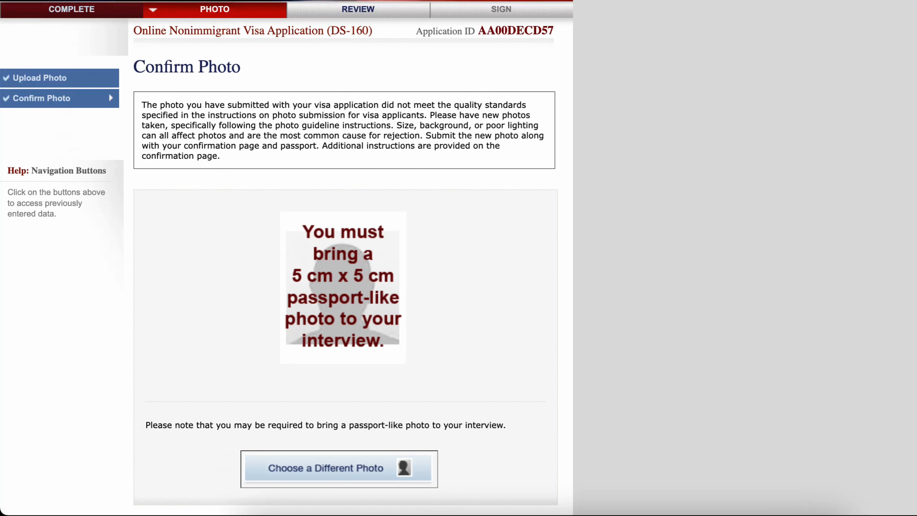
scroll(287, 258, "down", 5)
scroll(287, 257, "up", 4)
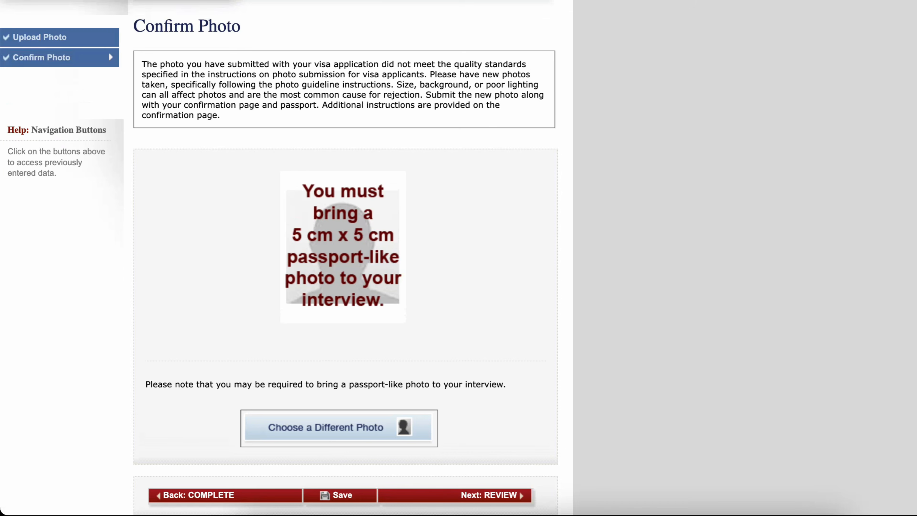
scroll(287, 257, "down", 5)
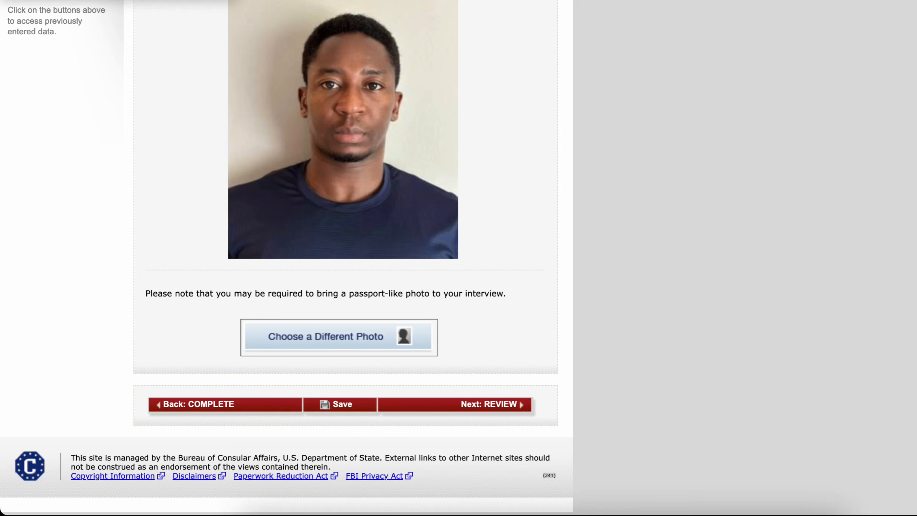
key("Return")
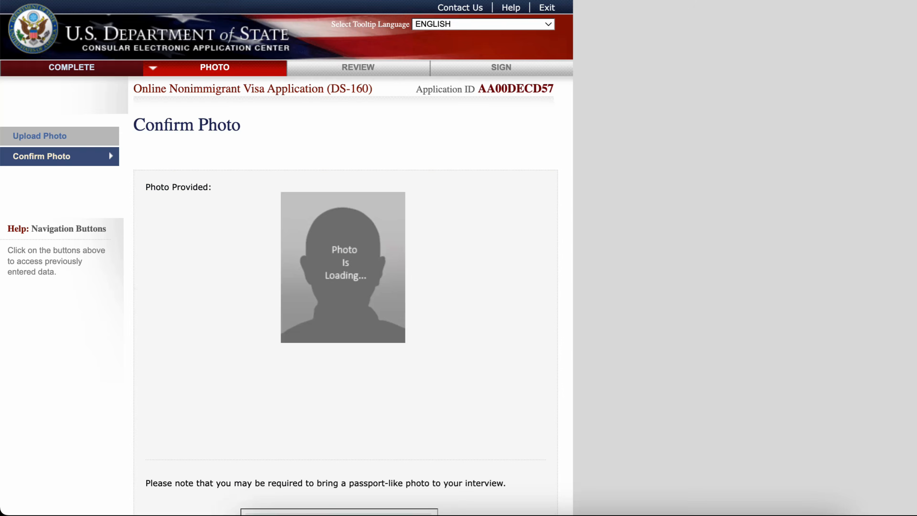
scroll(287, 253, "down", 5)
key("super+w")
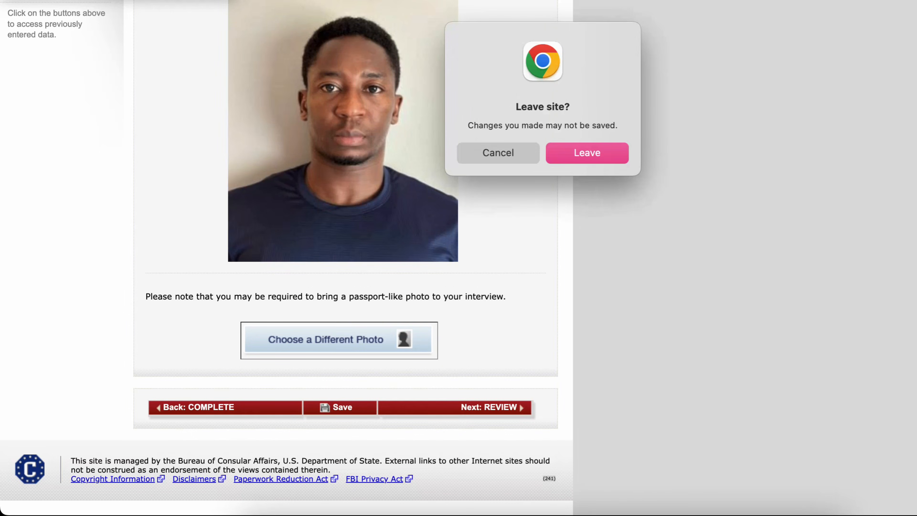
key("Escape")
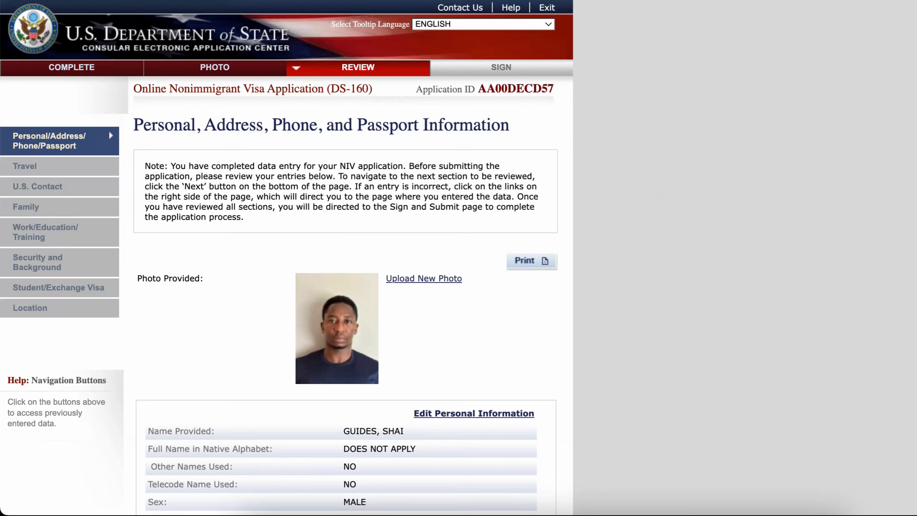
- Review the personal, address, phone and passport information entries
scroll(411, 340, "down", 8)
scroll(441, 340, "up", 7)
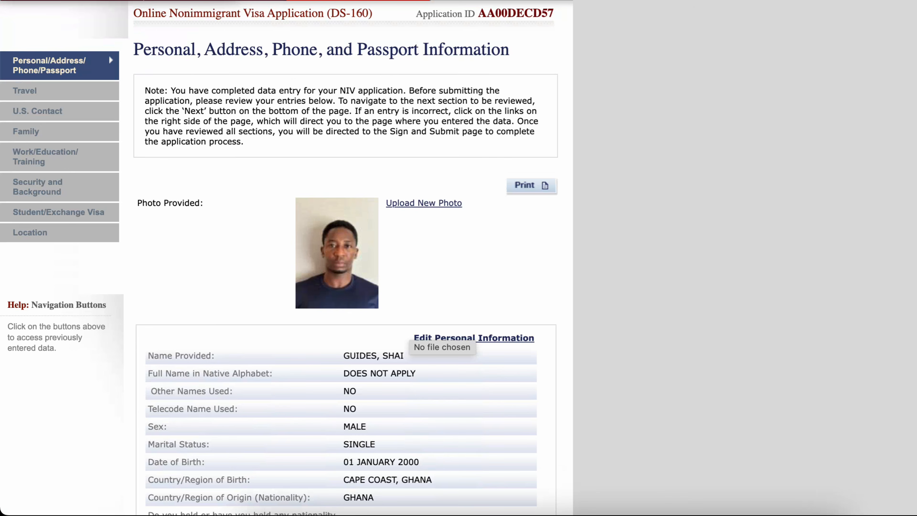
scroll(441, 340, "down", 12)
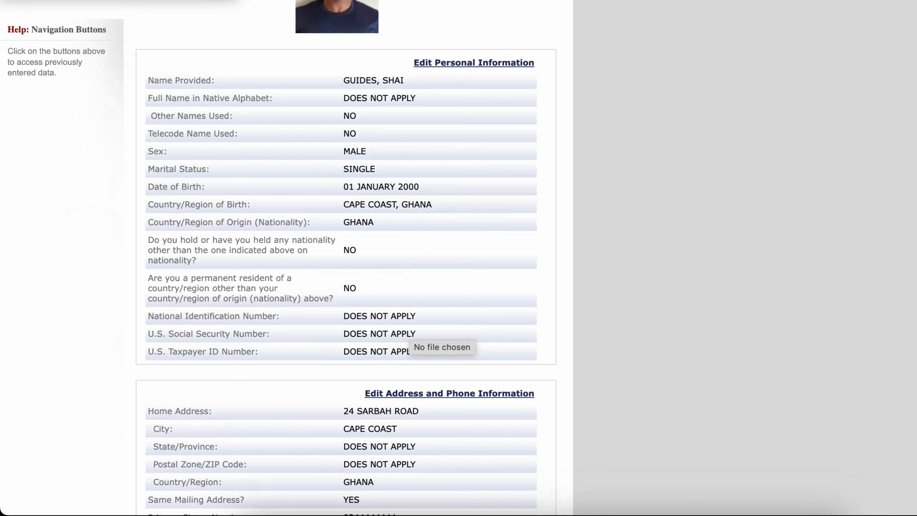
- Review the address, passport, work/education and security and background entries of the application
scroll(441, 340, "down", 9)
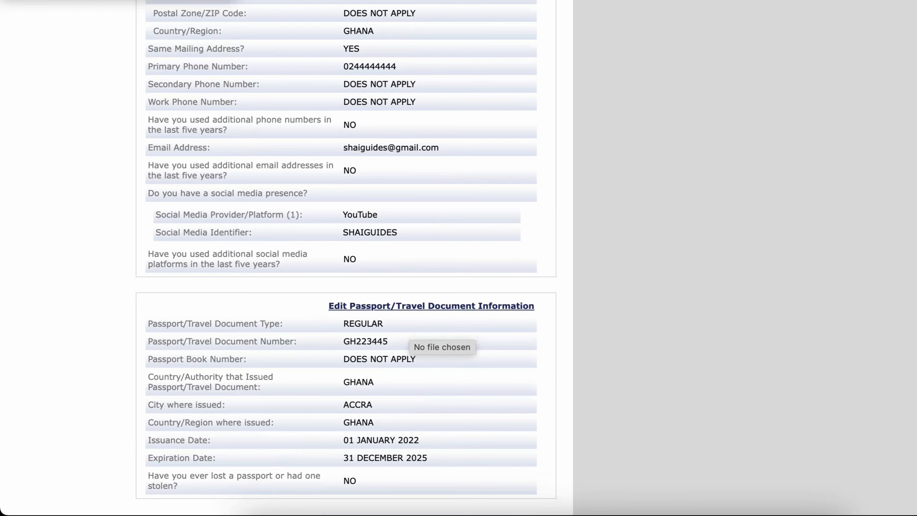
scroll(441, 339, "down", 4)
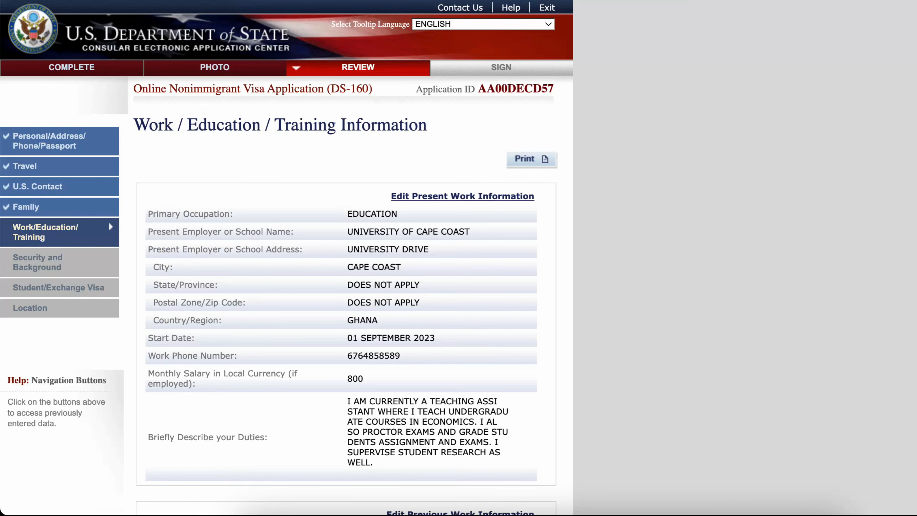
scroll(342, 253, "down", 10)
scroll(342, 253, "down", 12)
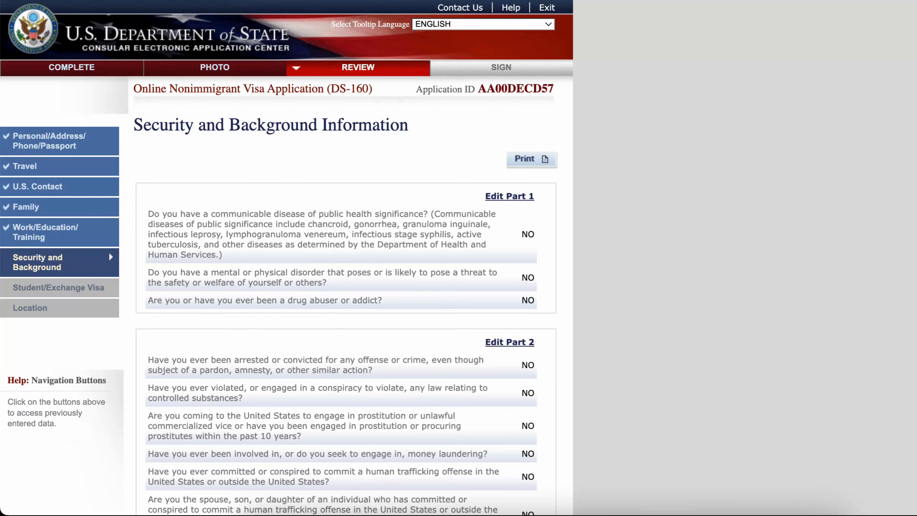
scroll(342, 253, "down", 12)
scroll(341, 253, "down", 10)
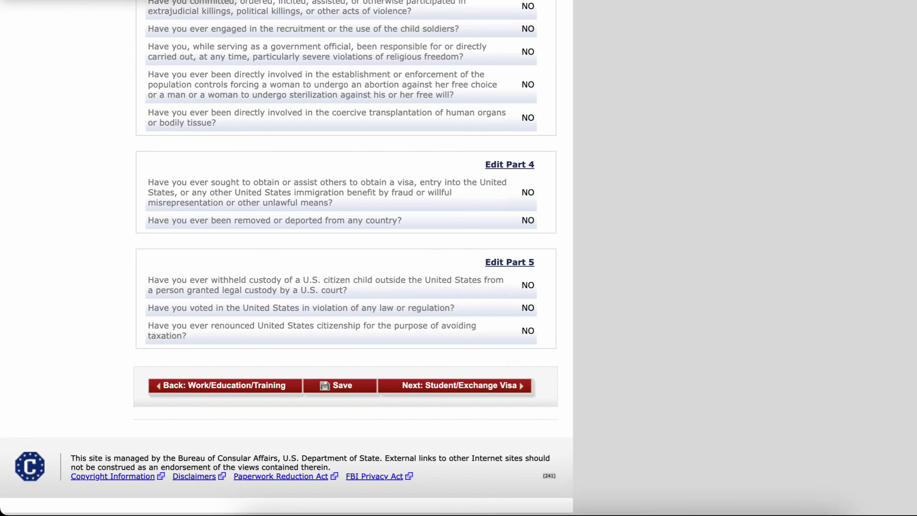
scroll(109, 273, "up", 20)
scroll(108, 272, "down", 20)
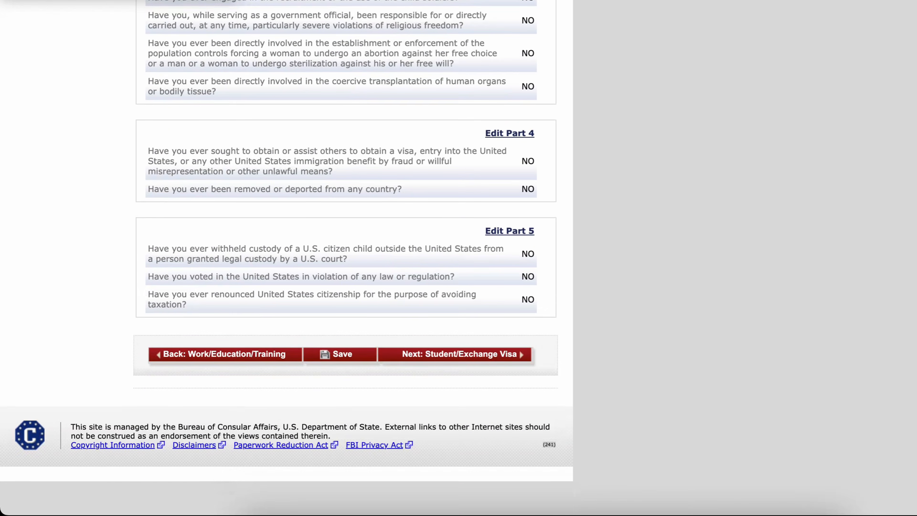
scroll(109, 251, "up", 18)
scroll(279, 258, "down", 16)
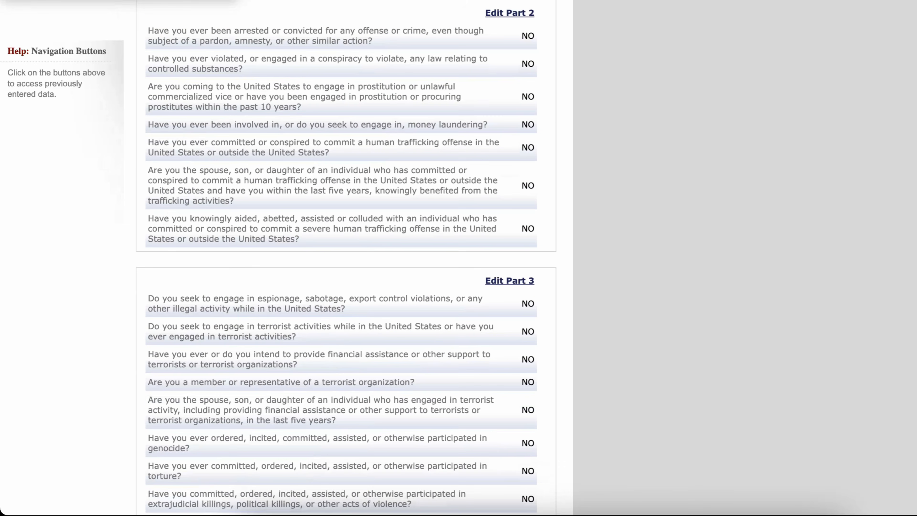
scroll(286, 253, "up", 3)
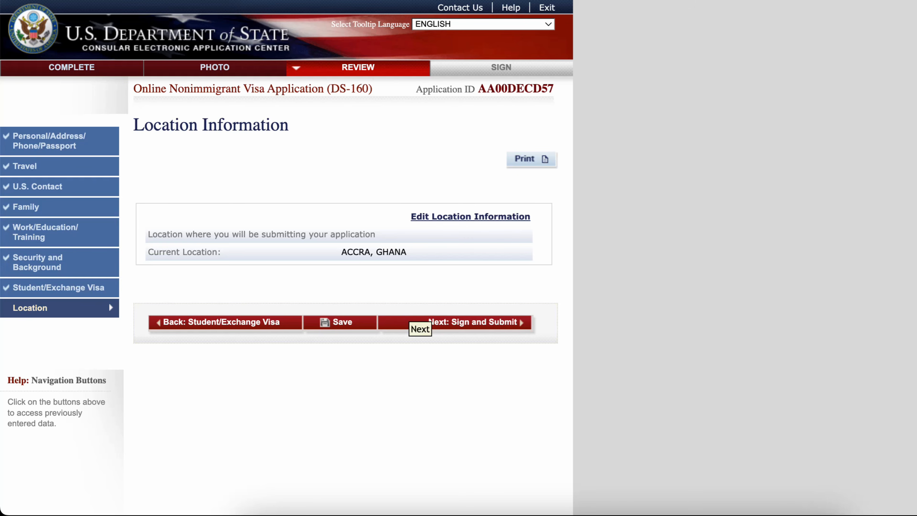
- Proceed to signing and answer No to whether anyone assisted in filling out the application
left_click(416, 322)
scroll(109, 129, "down", 20)
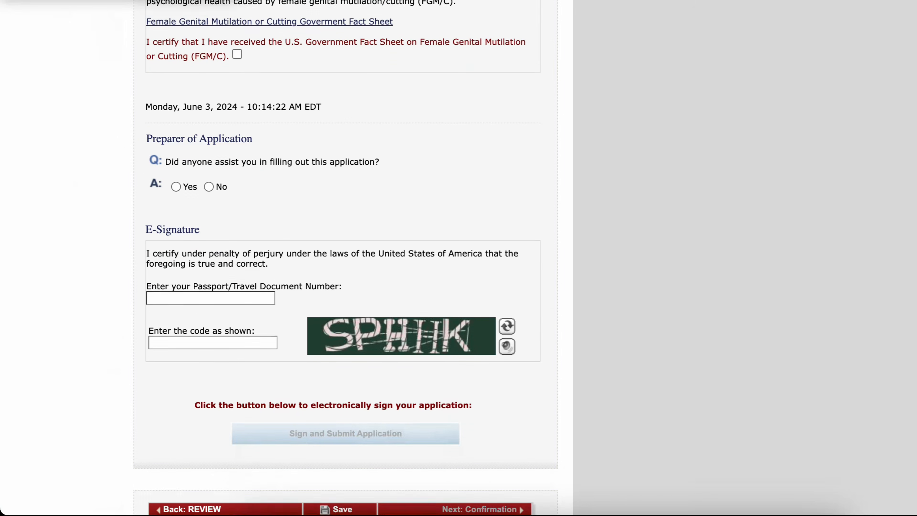
left_click(209, 182)
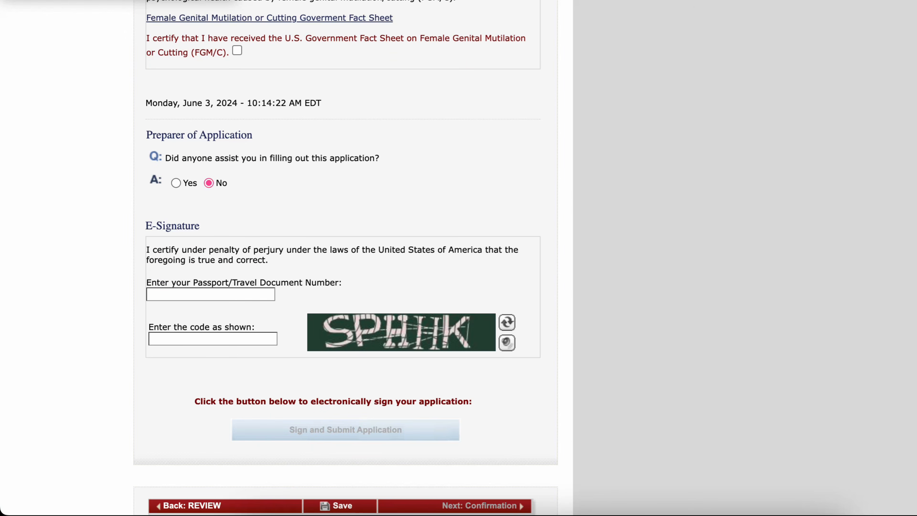
- Enter the passport number in the e-signature passport field
left_click(210, 294)
key("Down")
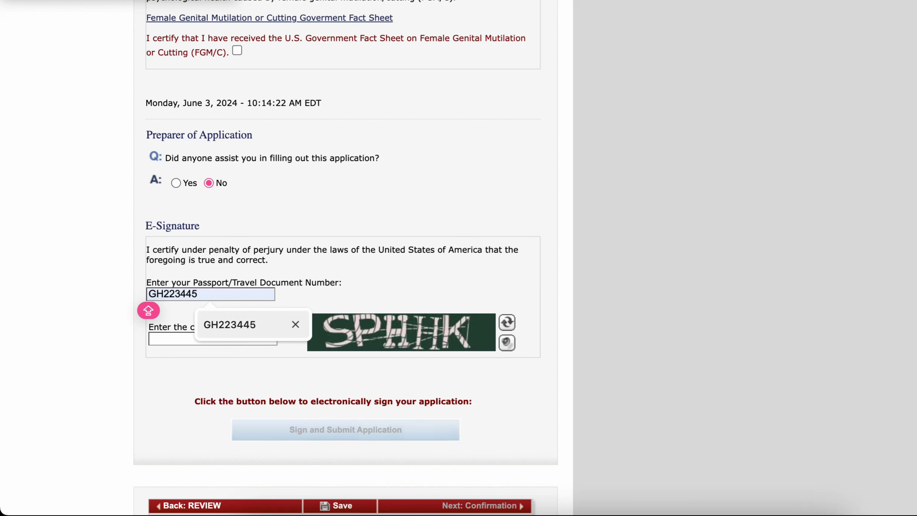
key("Return")
left_click(215, 303)
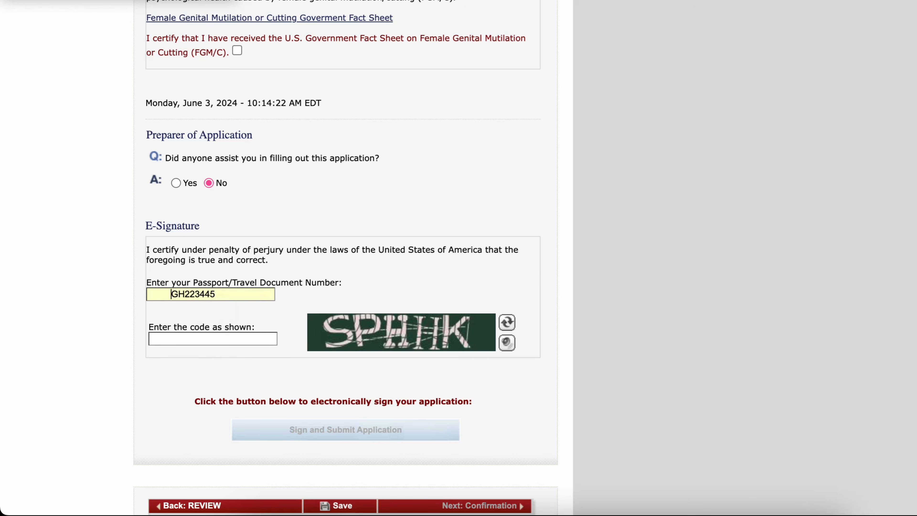
key("Home")
key("Delete")
key("Delete")
key("Delete")
key("Delete")
key("Delete")
key("Delete")
key("Delete")
key("Tab")
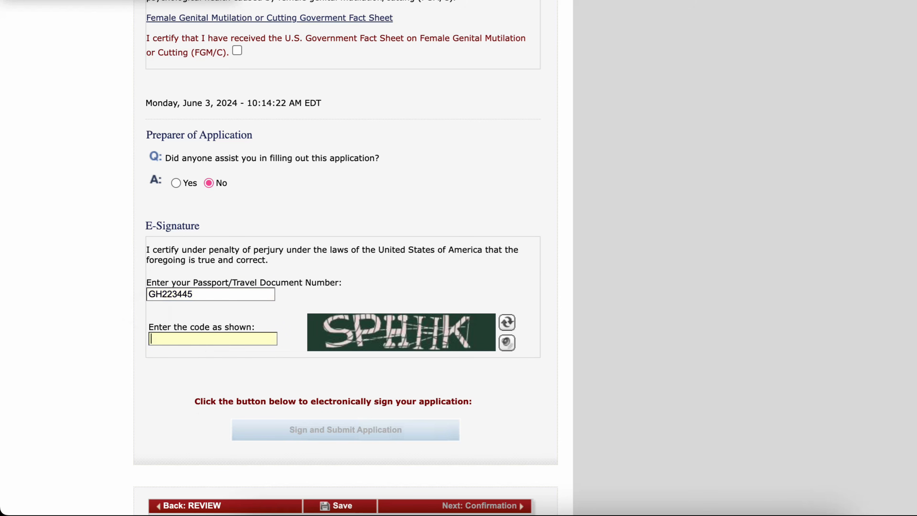
- Enter the verification code shown in the image
type("SPHHK")
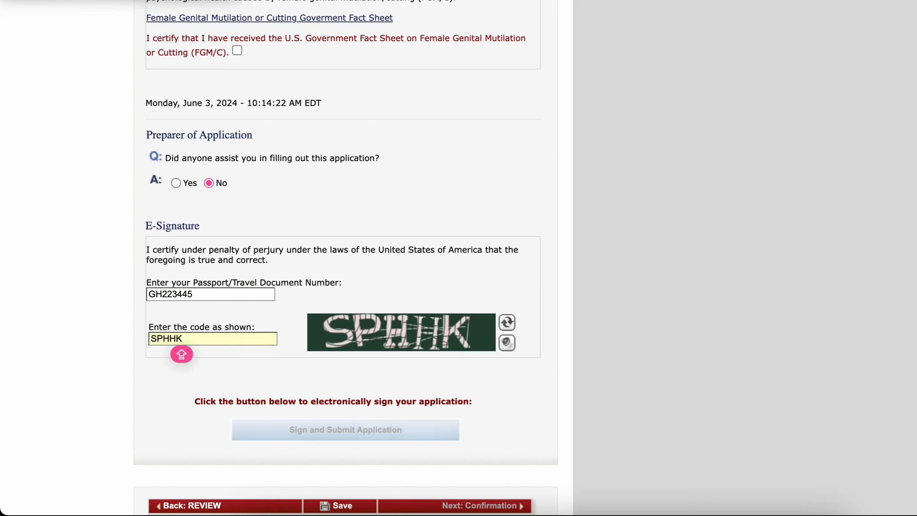
key("Tab")
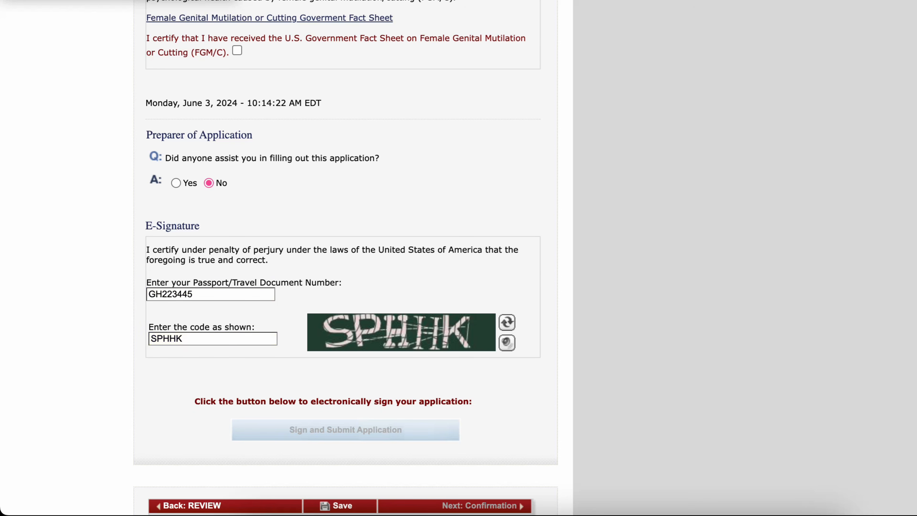
- Certify receipt of the FGM/C fact sheet and try to sign and submit the application
scroll(344, 253, "up", 10)
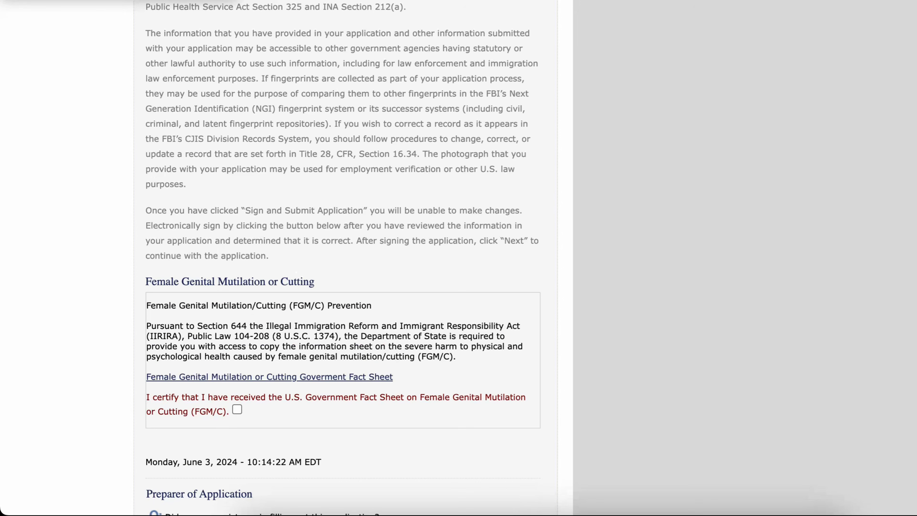
left_click(237, 409)
scroll(343, 253, "down", 5)
scroll(343, 253, "down", 9)
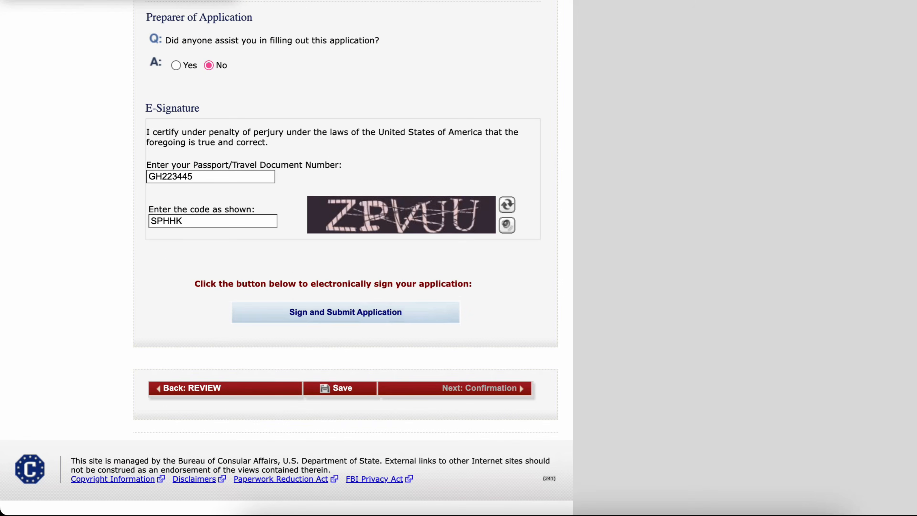
key("Return")
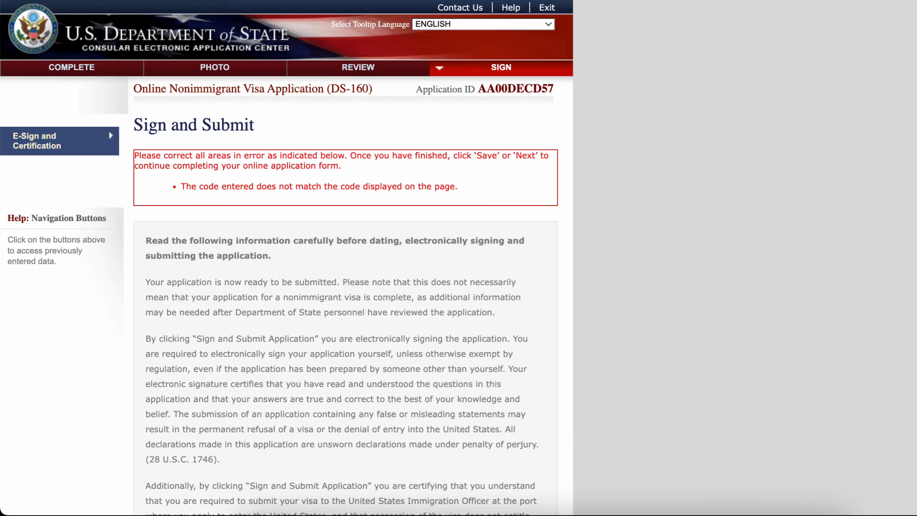
- Enter the new verification code and sign and submit the application
scroll(345, 290, "down", 20)
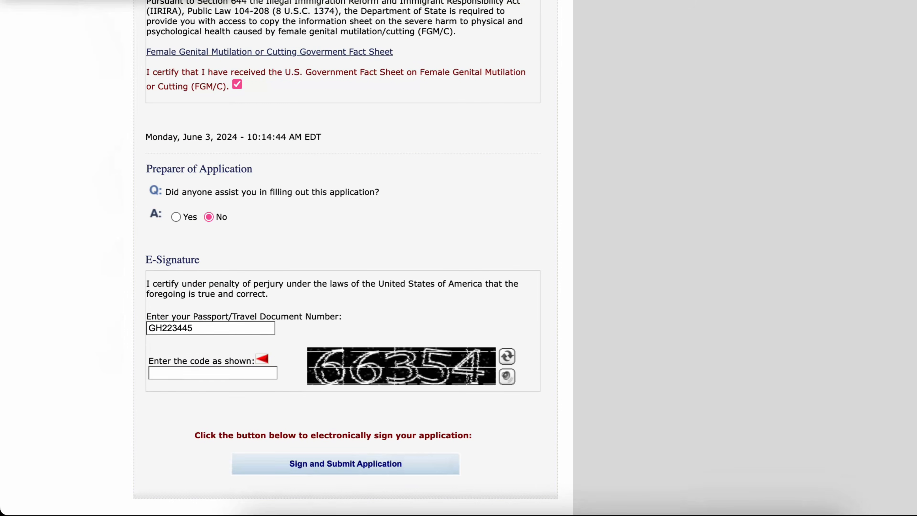
type("6635")
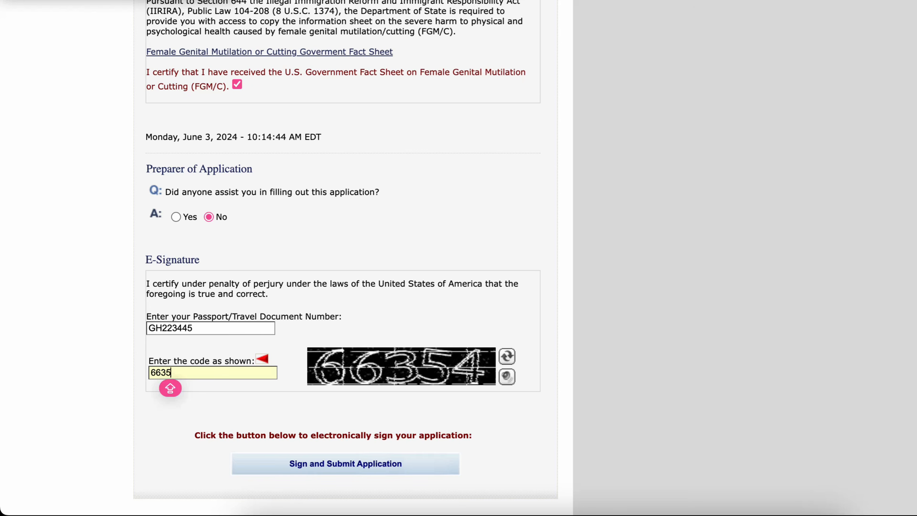
type("4")
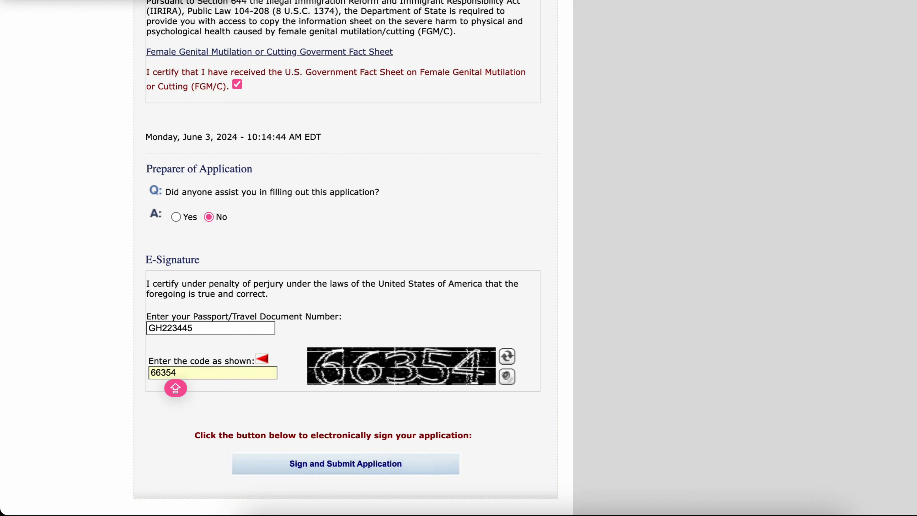
key("Tab")
key("Return")
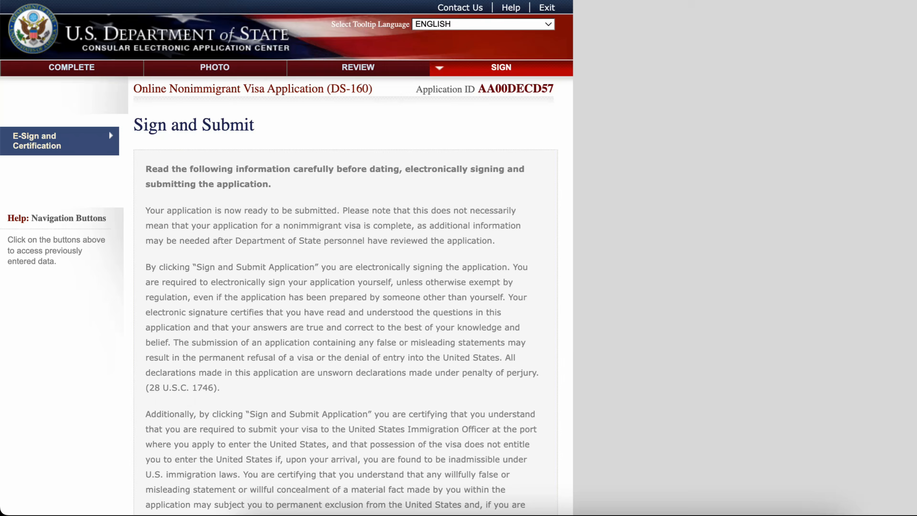
- Examine the submission confirmation page and its email confirmation option
scroll(108, 129, "down", 15)
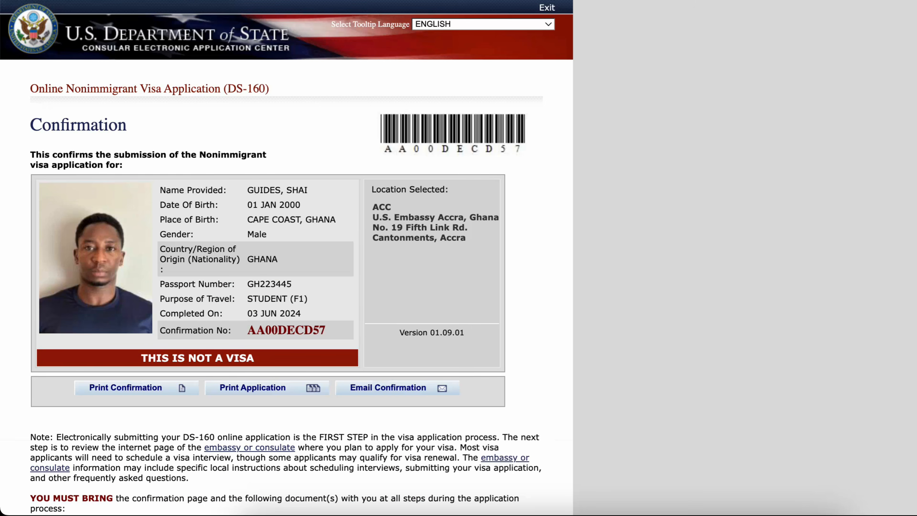
scroll(286, 258, "down", 2)
scroll(287, 258, "up", 2)
scroll(287, 258, "down", 5)
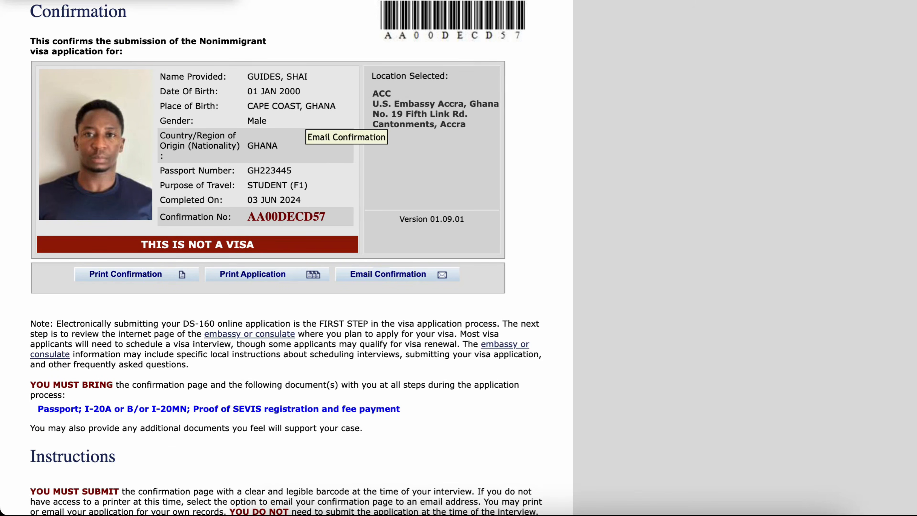
left_click(388, 274)
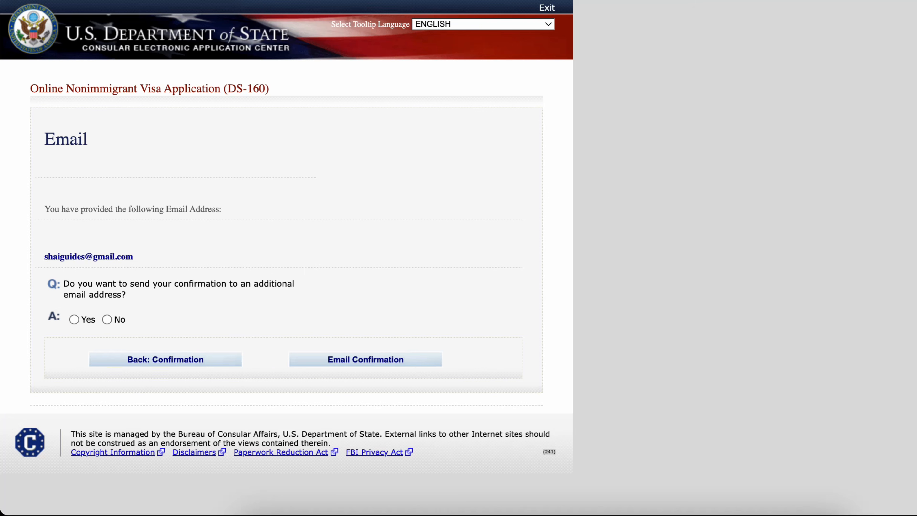
left_click(155, 360)
- Open the printable copy of the full application and acknowledge the print information notice
scroll(287, 253, "down", 3)
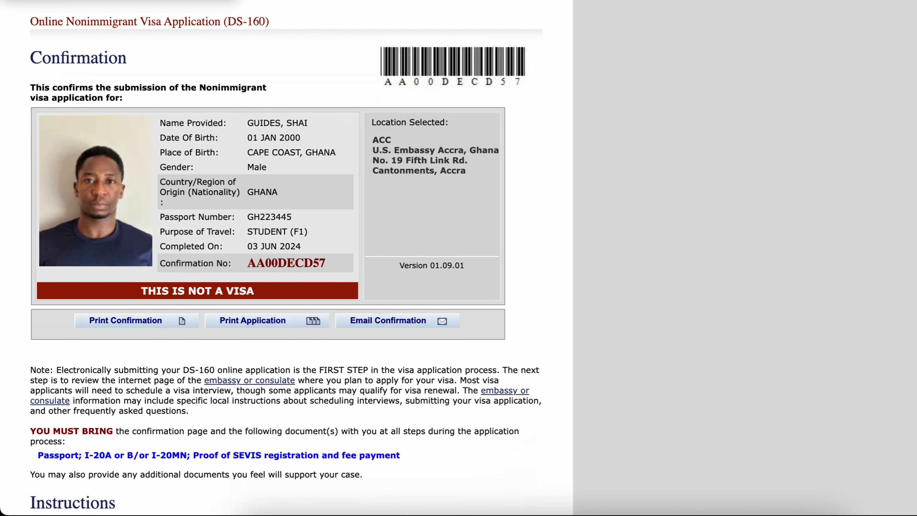
scroll(287, 253, "up", 1)
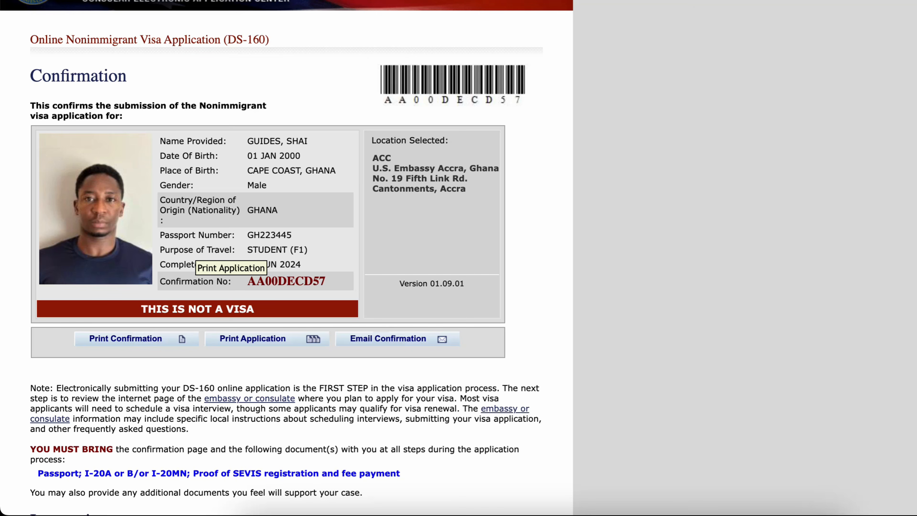
left_click(252, 339)
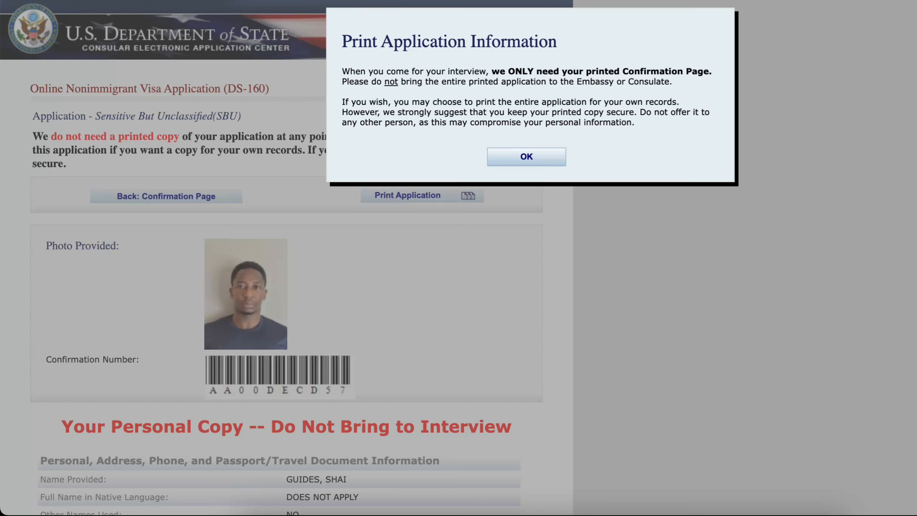
key("Return")
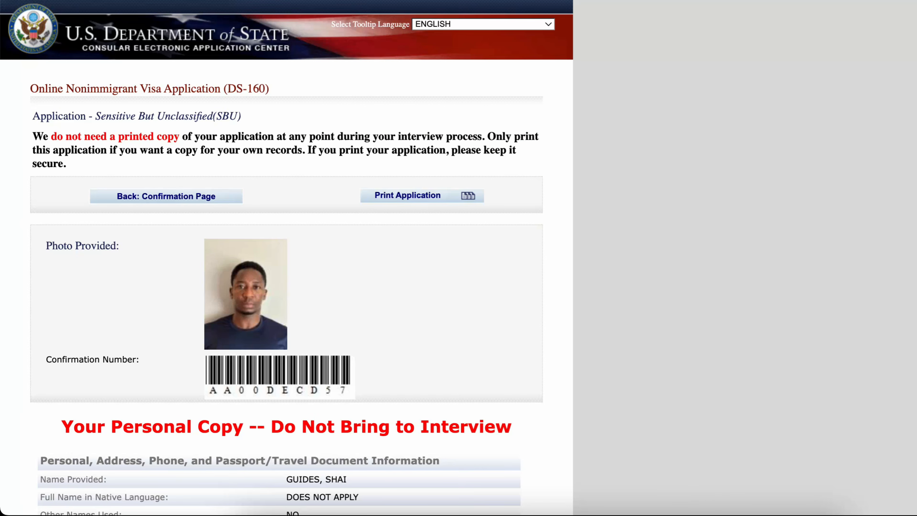
- Open the print dialog to save the full application as a PDF
scroll(287, 258, "down", 20)
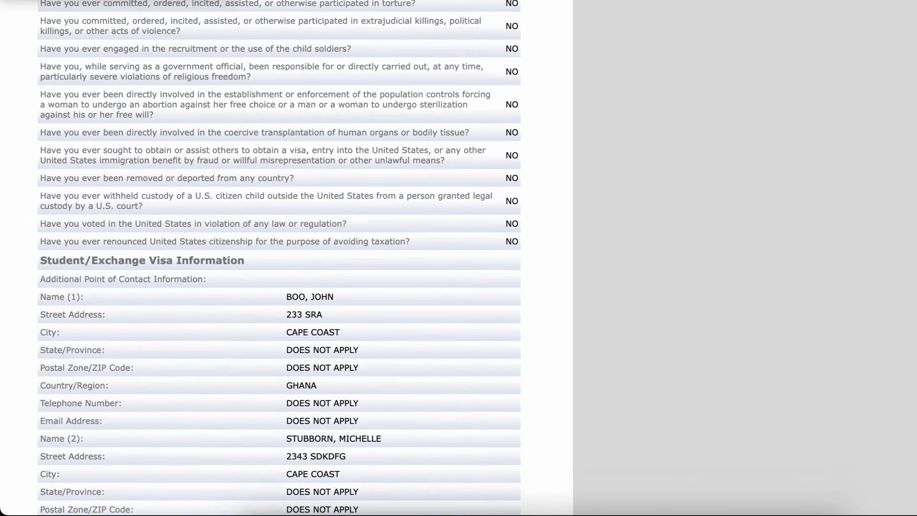
scroll(286, 258, "up", 20)
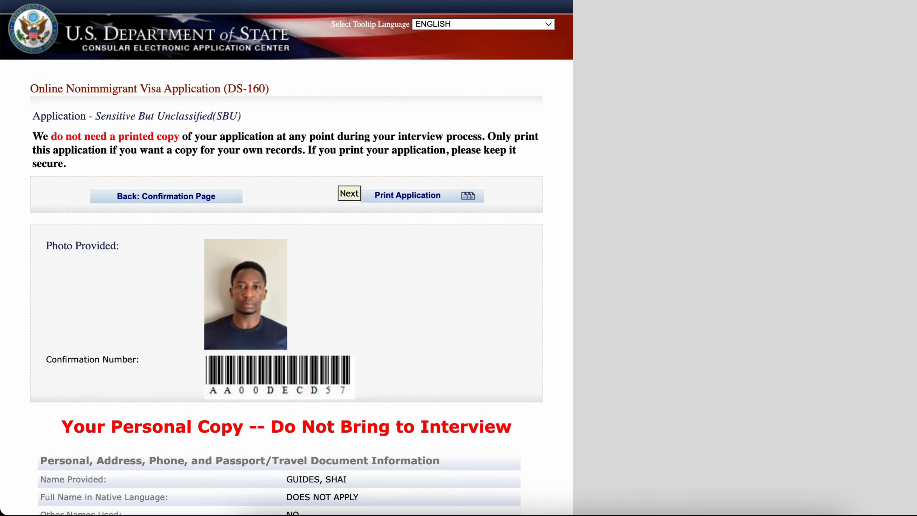
left_click(407, 195)
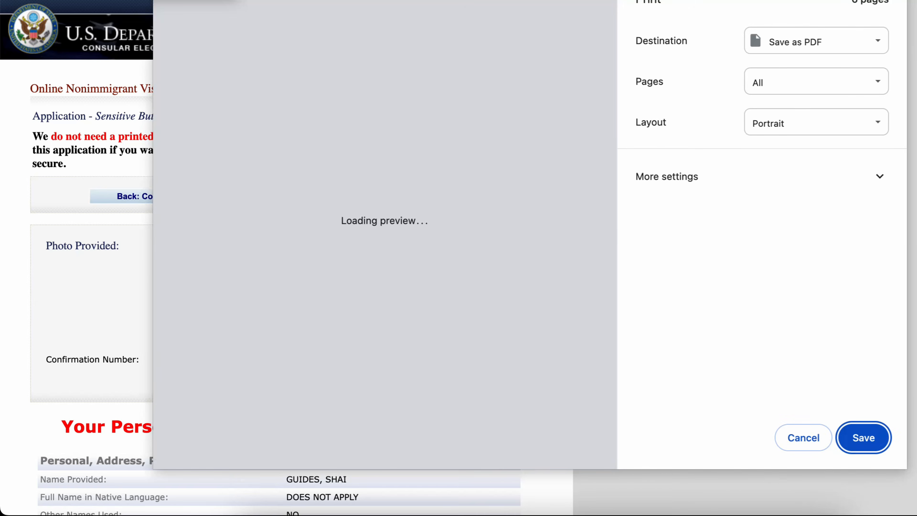
scroll(385, 234, "down", 20)
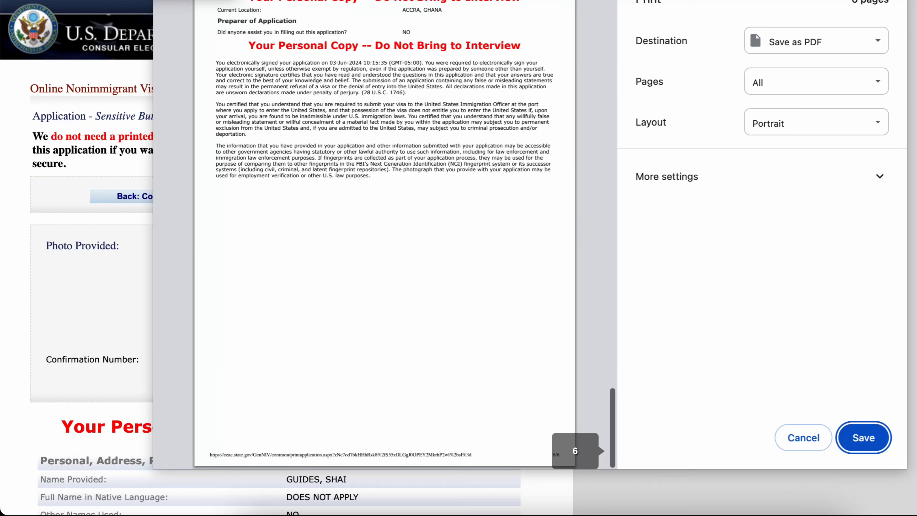
scroll(385, 235, "up", 20)
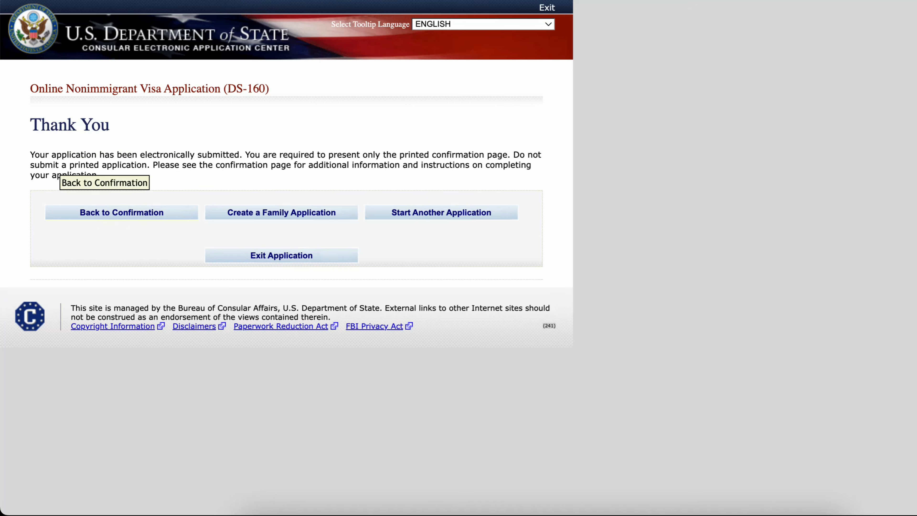
- Return to the confirmation page and preview printing it, then cancel the print dialog
left_click(109, 213)
key("super+p")
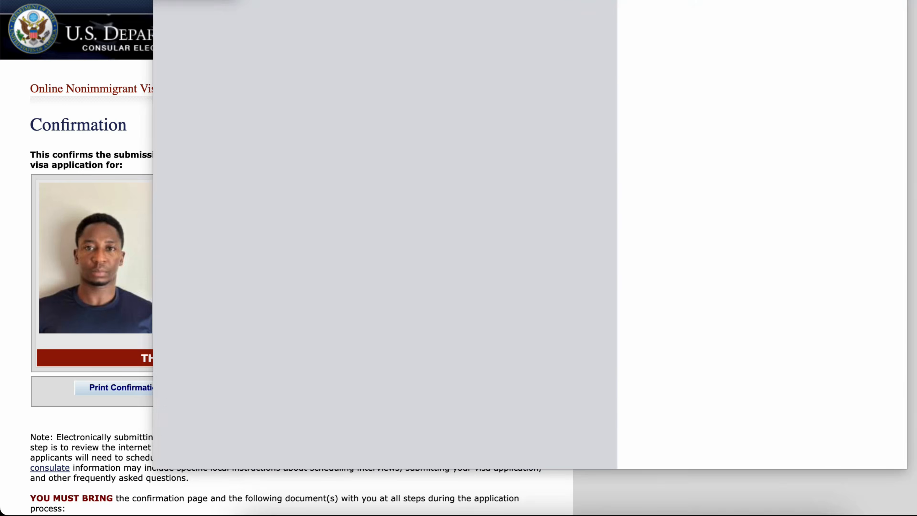
scroll(384, 235, "down", 10)
scroll(384, 235, "up", 5)
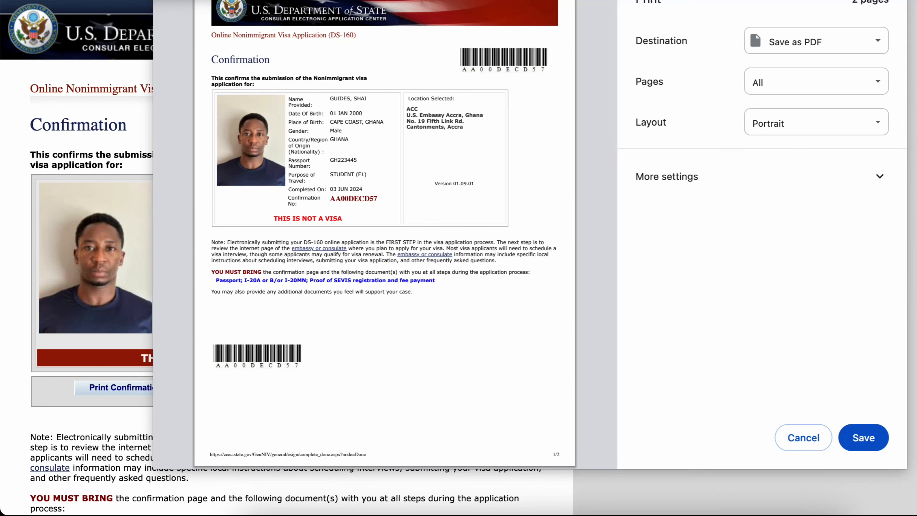
double_click(354, 198)
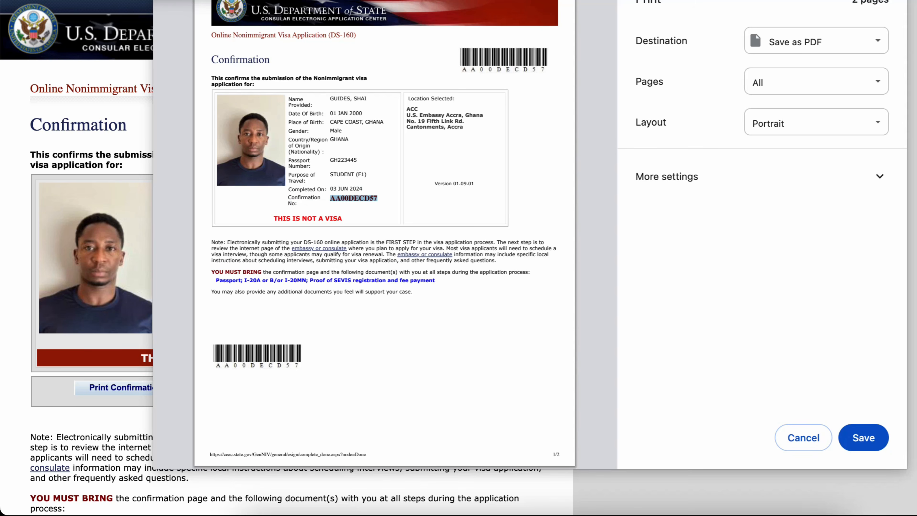
left_click(804, 438)
scroll(287, 258, "down", 15)
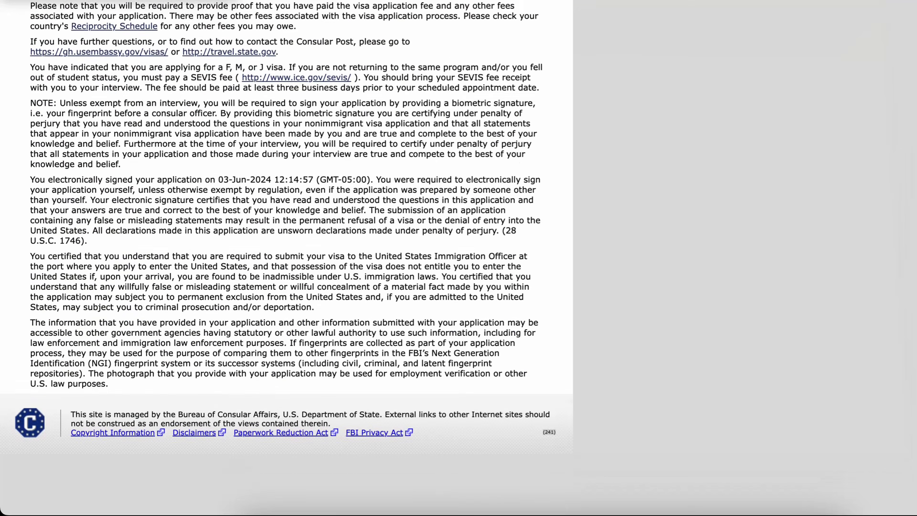
scroll(286, 258, "up", 15)
scroll(287, 258, "down", 2)
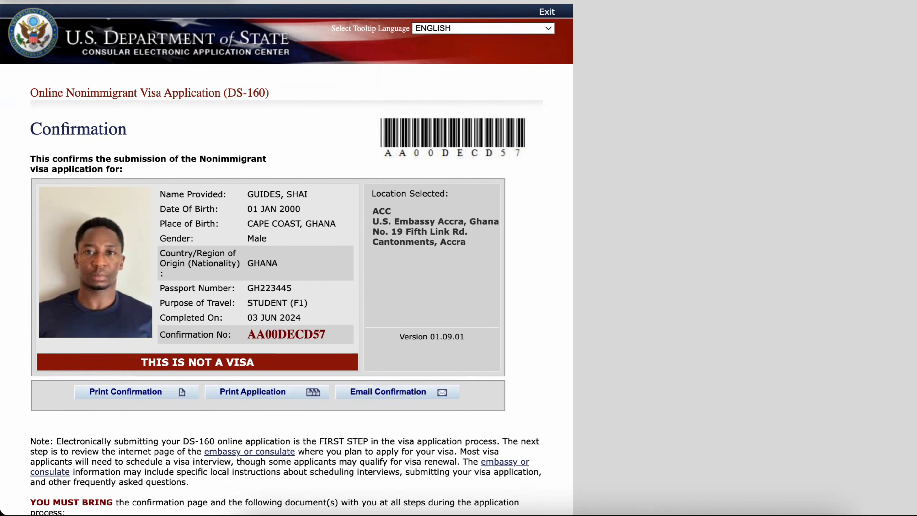